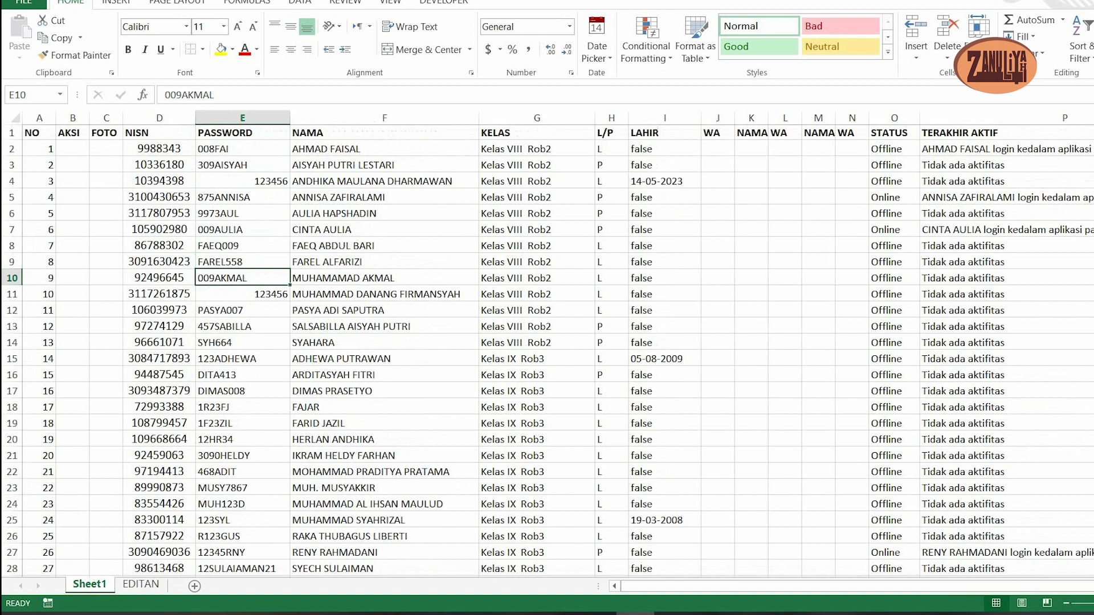
# - Look through the formatted student list on the EDITAN sheet, from its title and header row to its last rows
pyautogui.click(105, 164)
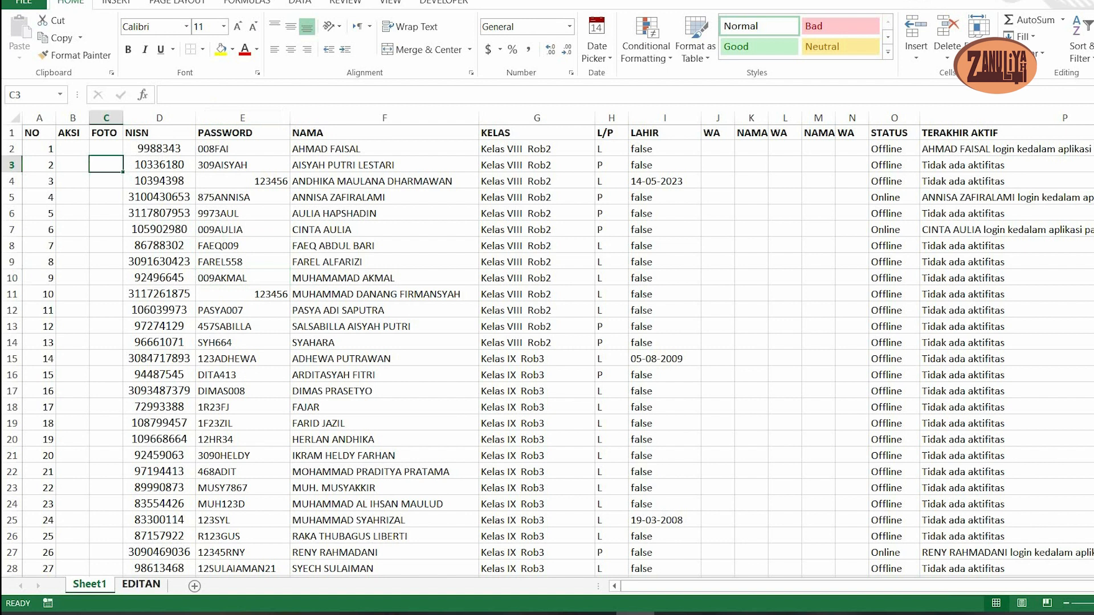
pyautogui.click(140, 585)
pyautogui.click(185, 263)
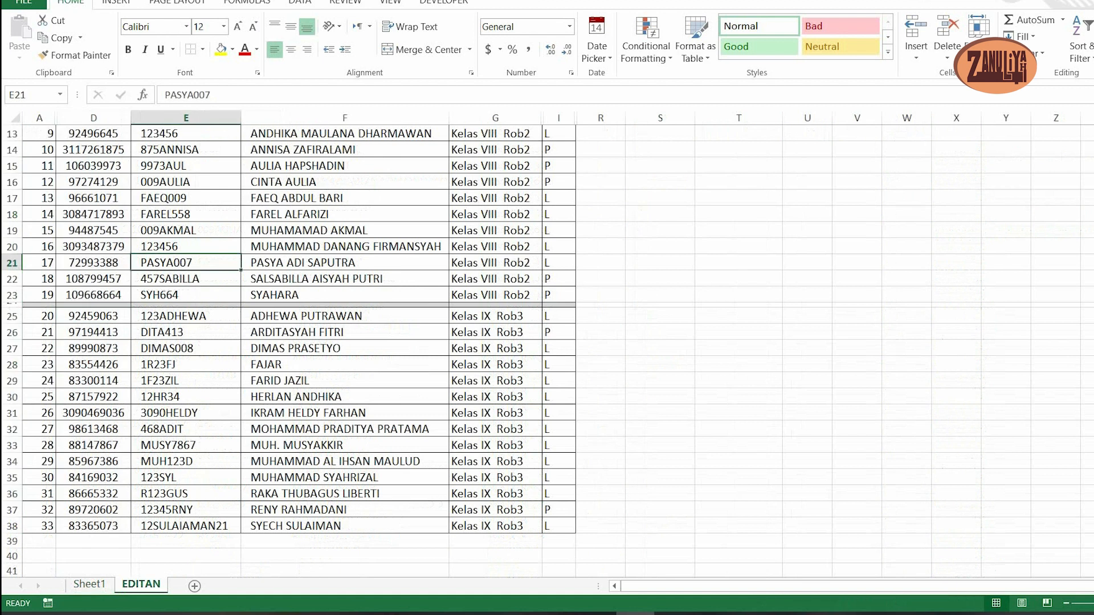
pyautogui.scroll(4, 185, 263)
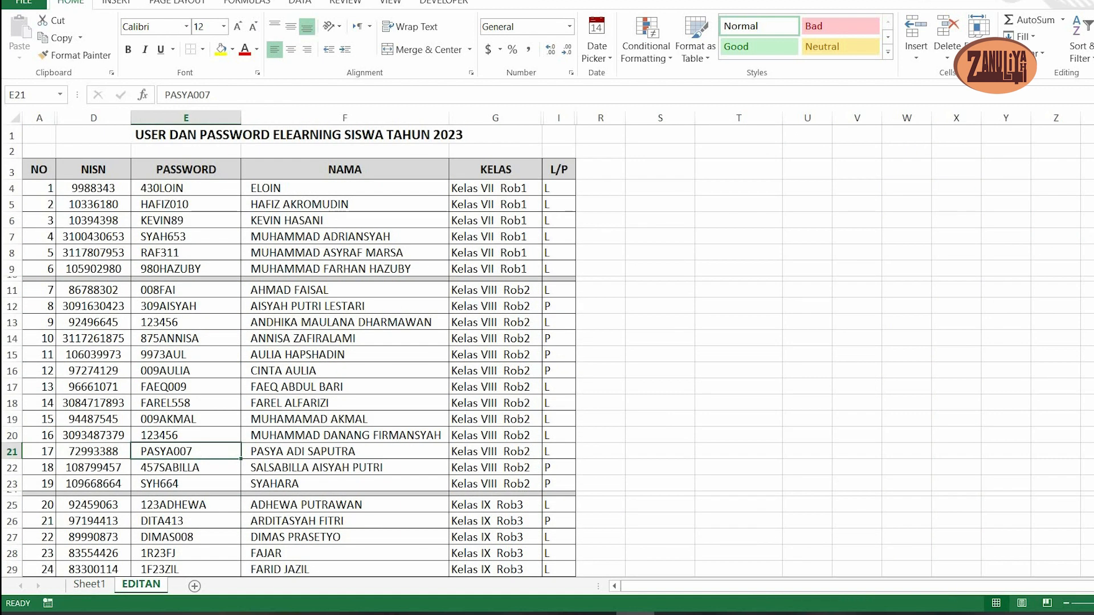
pyautogui.scroll(-5, 285, 342)
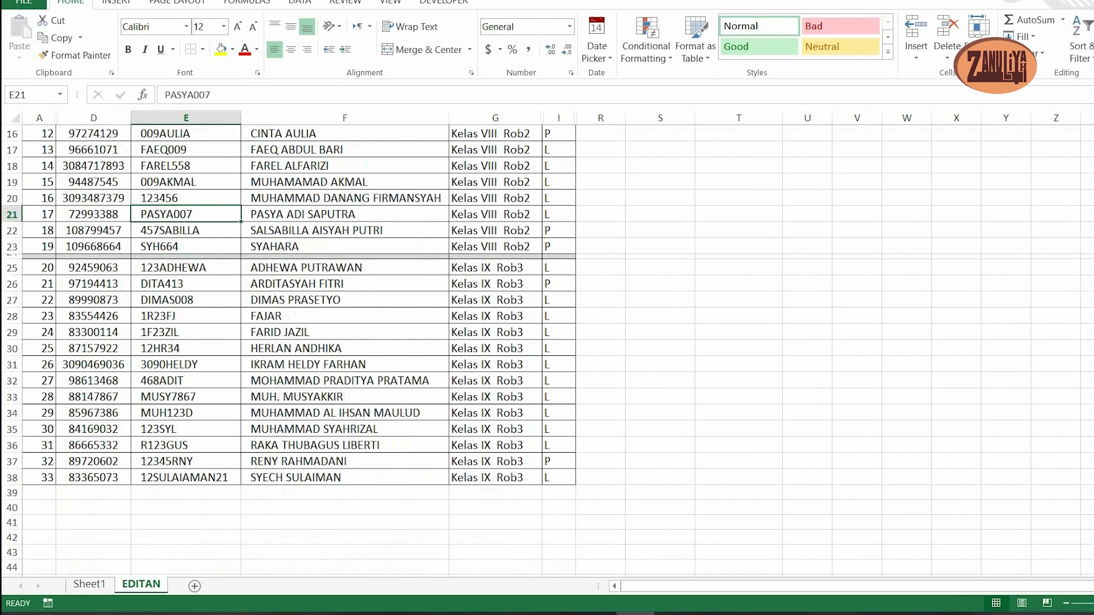
pyautogui.scroll(3, 547, 350)
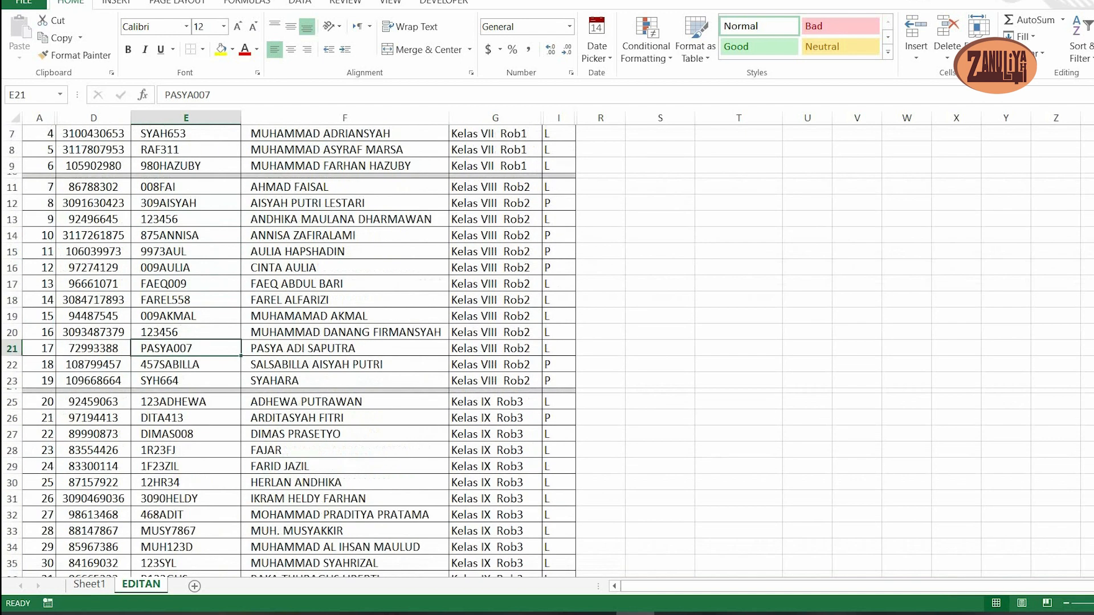
# - Create a copy of Sheet1 at the end of the same workbook
pyautogui.click(89, 583)
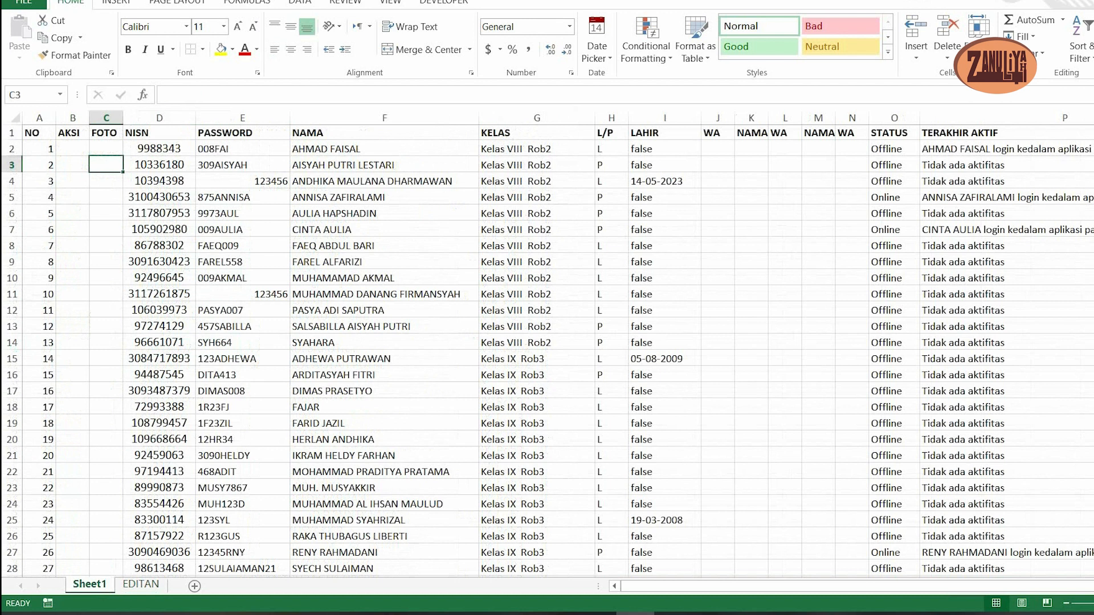
pyautogui.rightClick(89, 584)
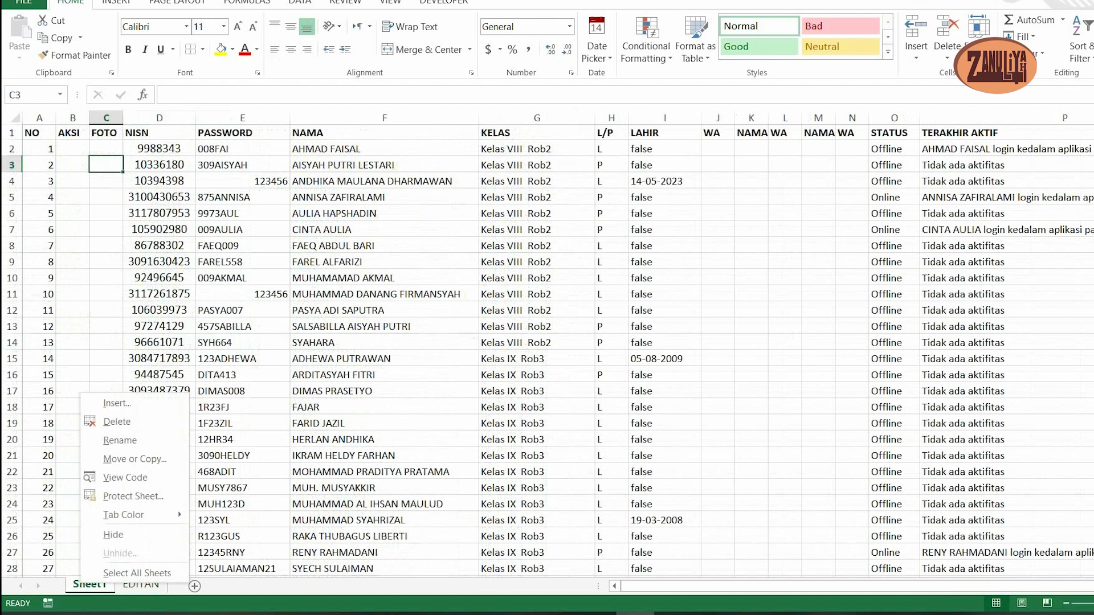
pyautogui.click(135, 458)
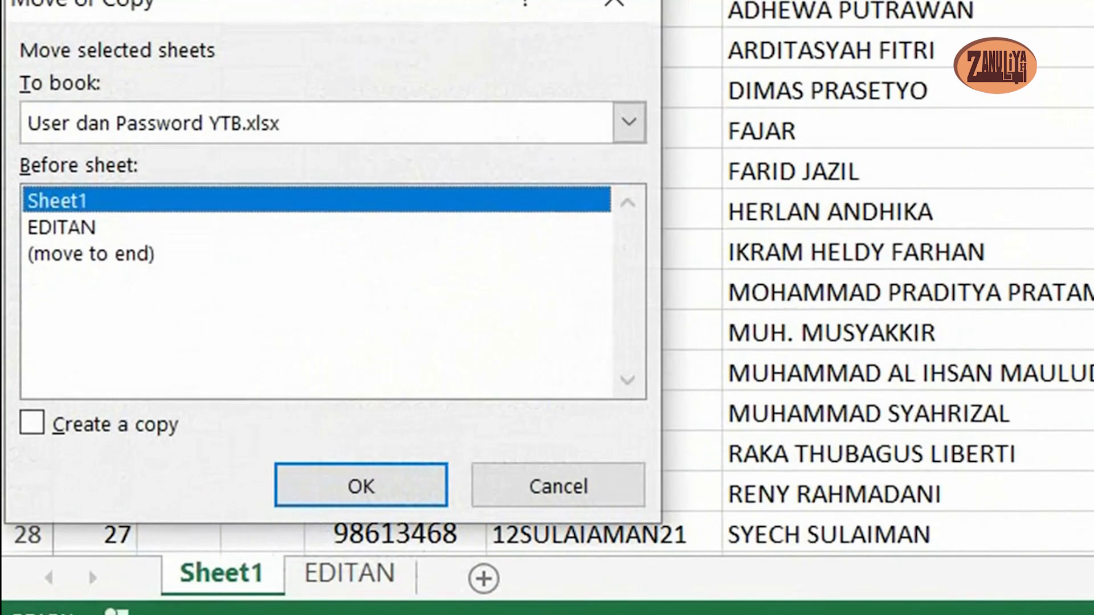
pyautogui.click(91, 254)
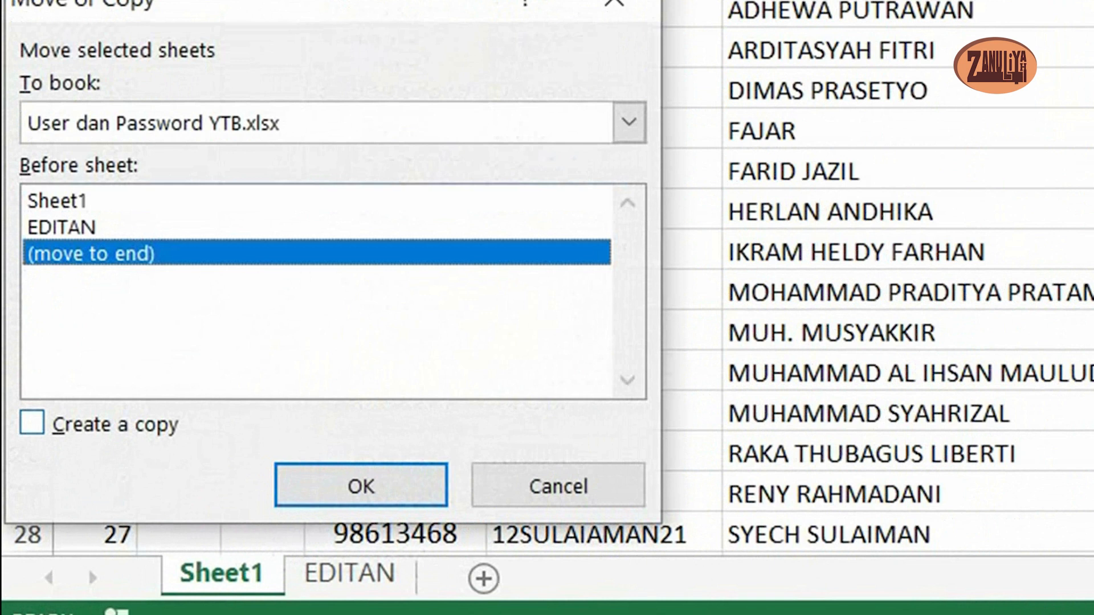
pyautogui.click(32, 423)
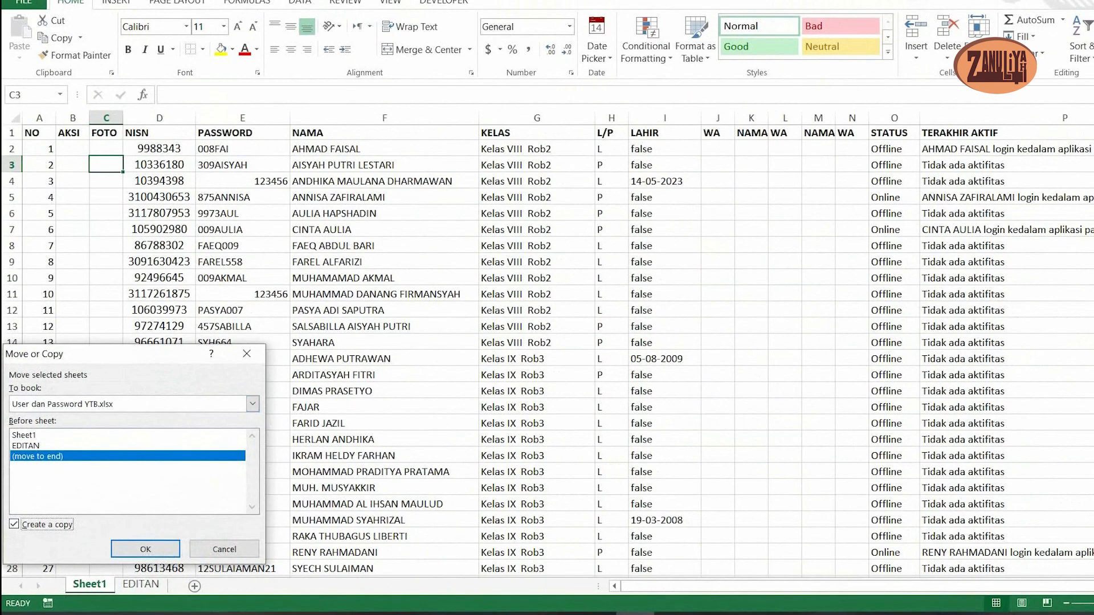
pyautogui.click(145, 550)
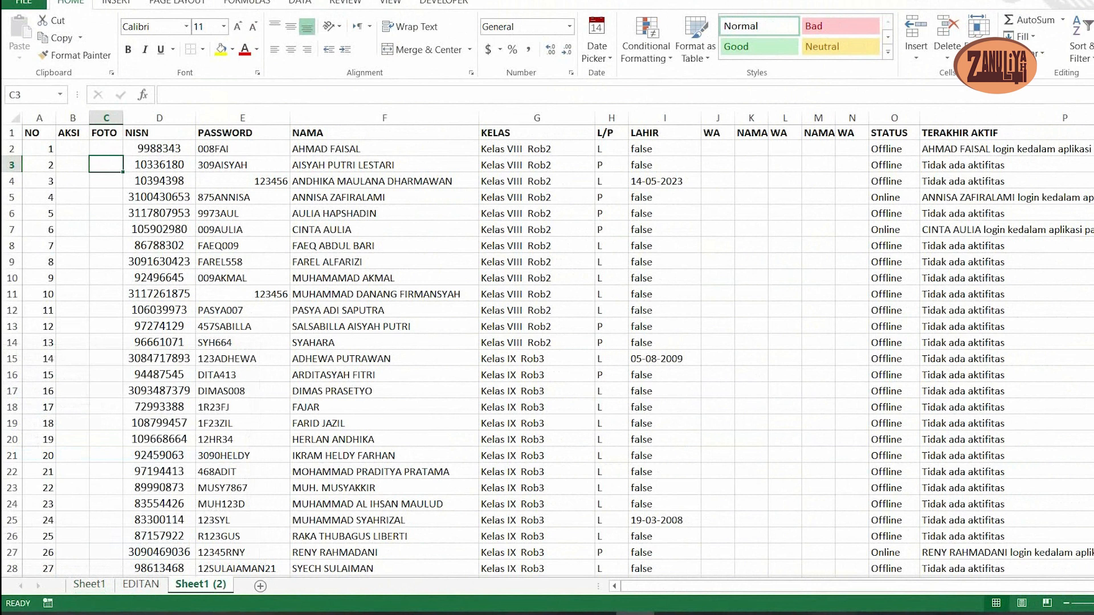
# - Rename the copied sheet as USER DN PSSWD SISWA
pyautogui.scroll(-4, 551, 353)
pyautogui.scroll(3, 550, 352)
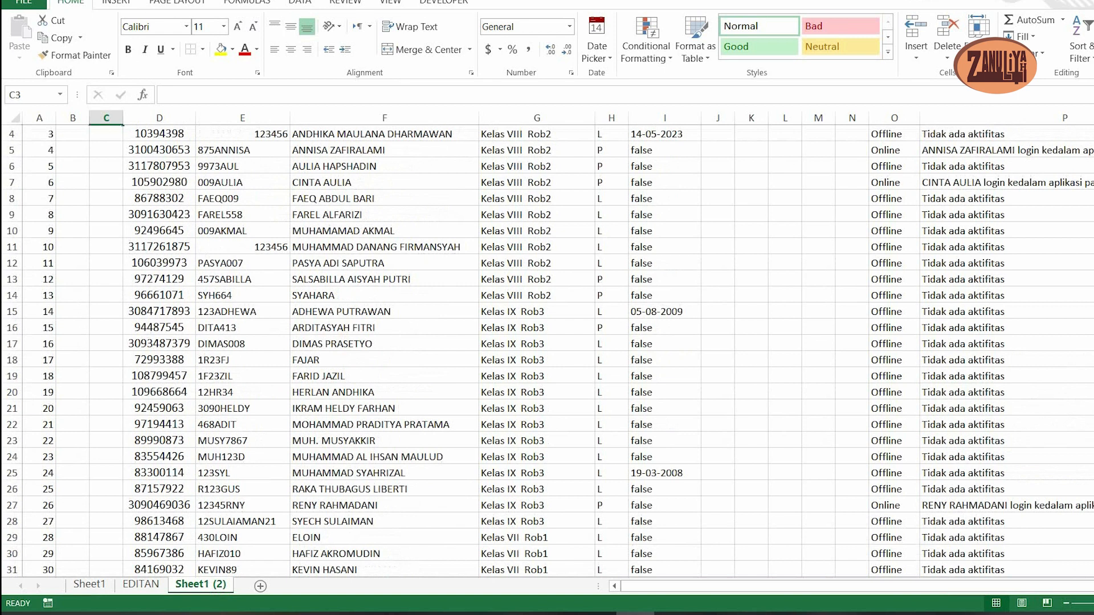
pyautogui.rightClick(205, 589)
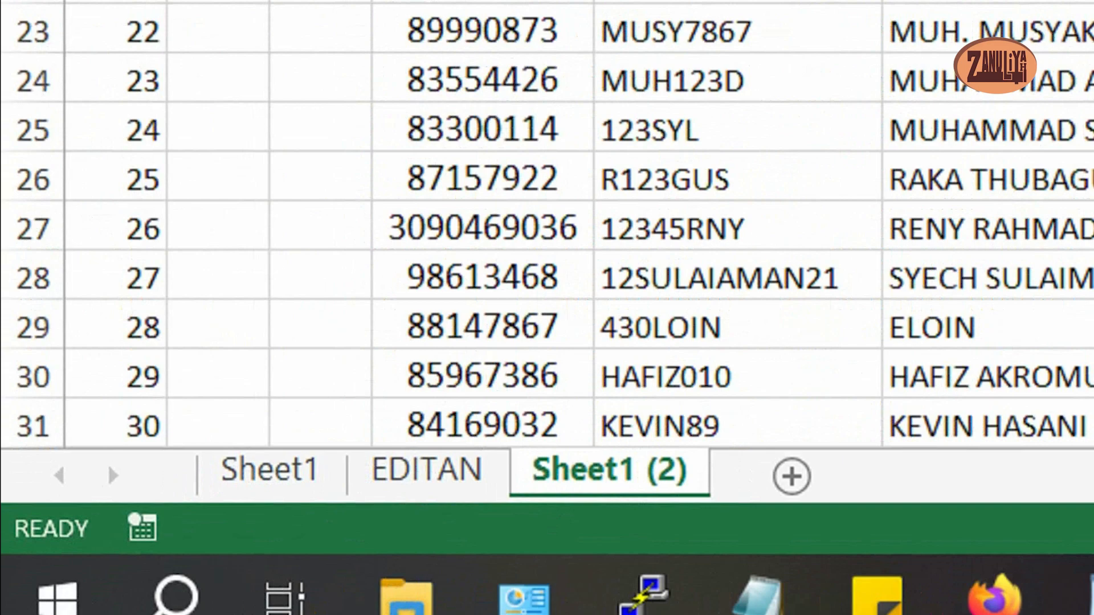
pyautogui.rightClick(598, 475)
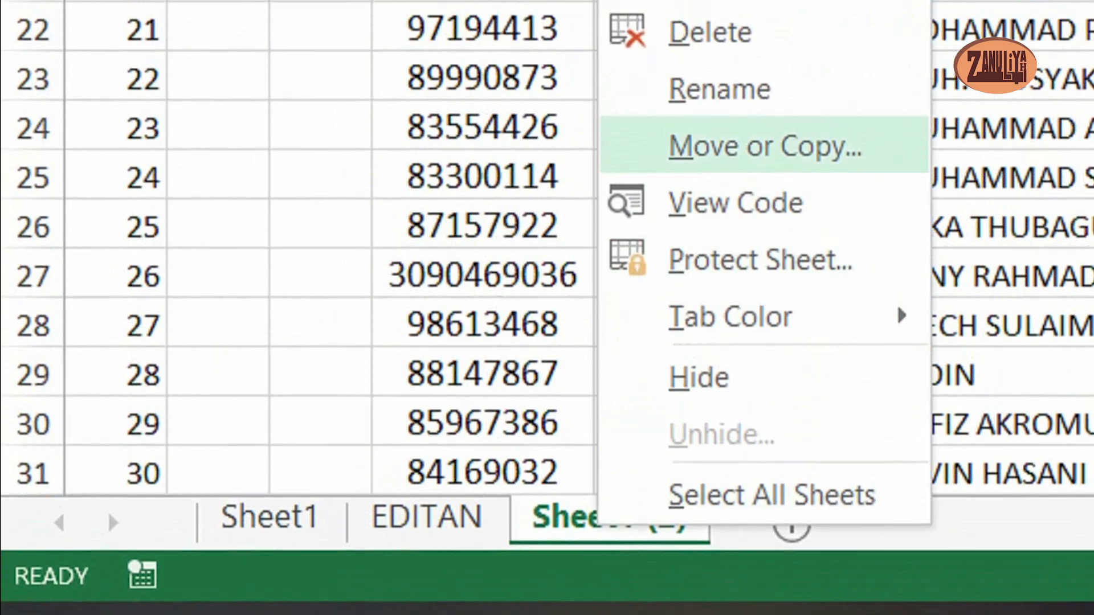
pyautogui.click(719, 89)
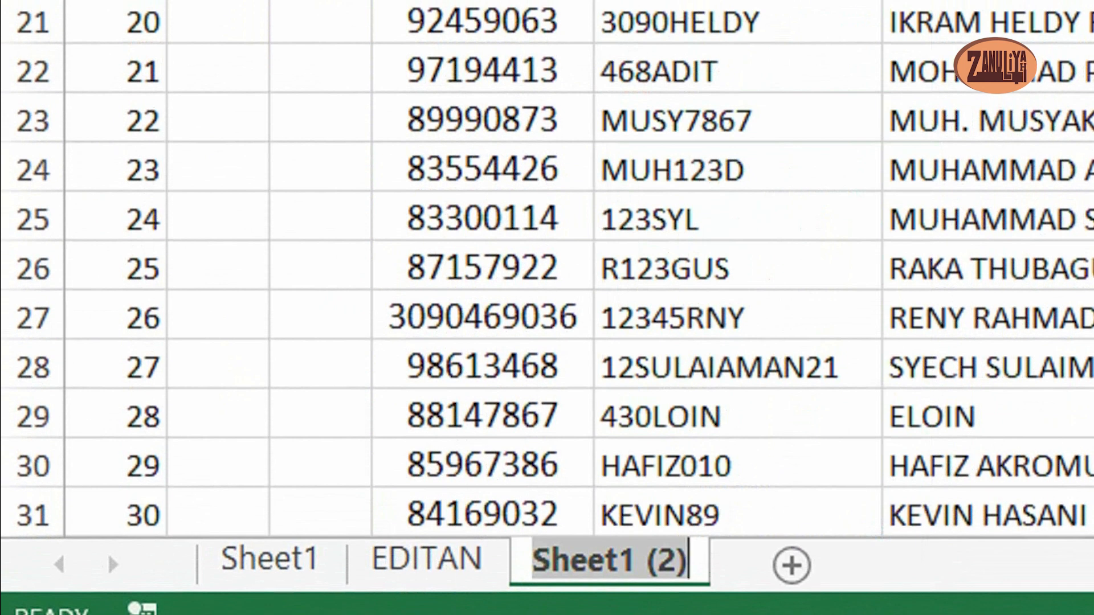
pyautogui.write('U')
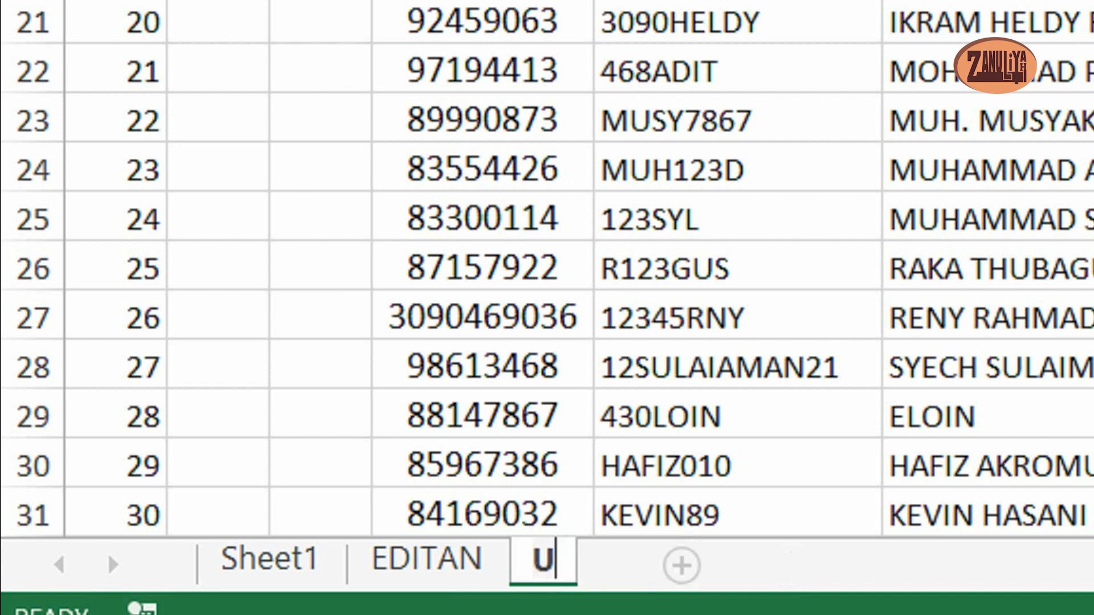
pyautogui.write('SER')
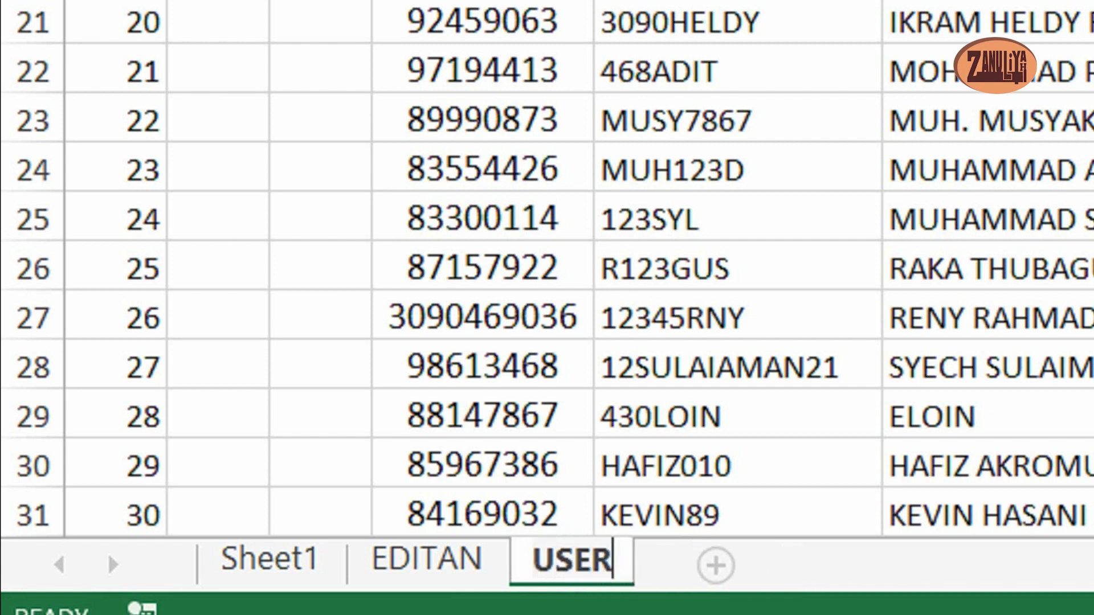
pyautogui.write(' DN')
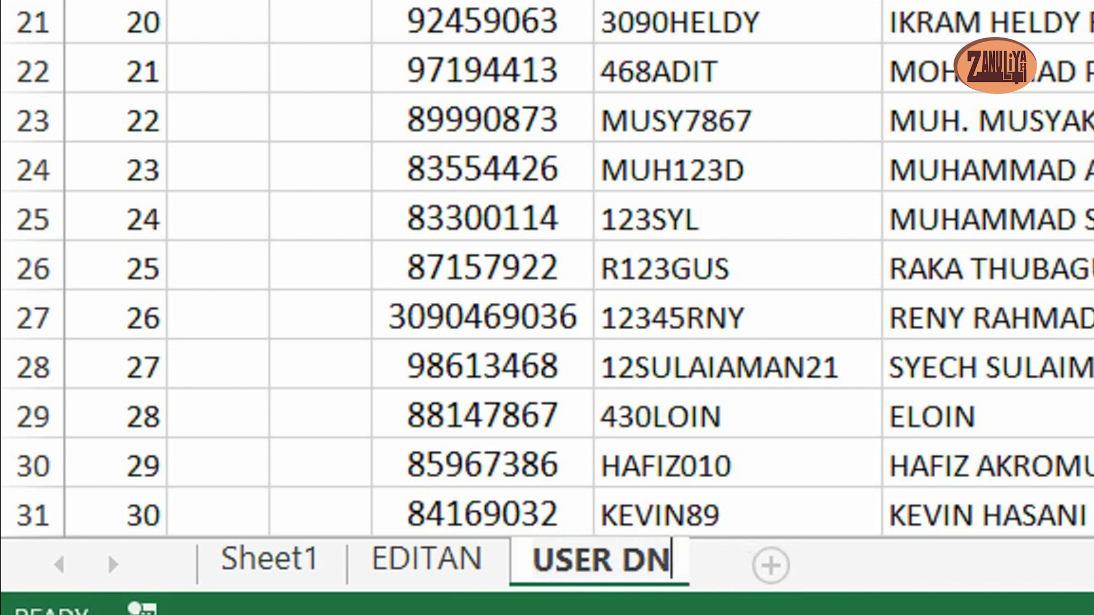
pyautogui.write(' P')
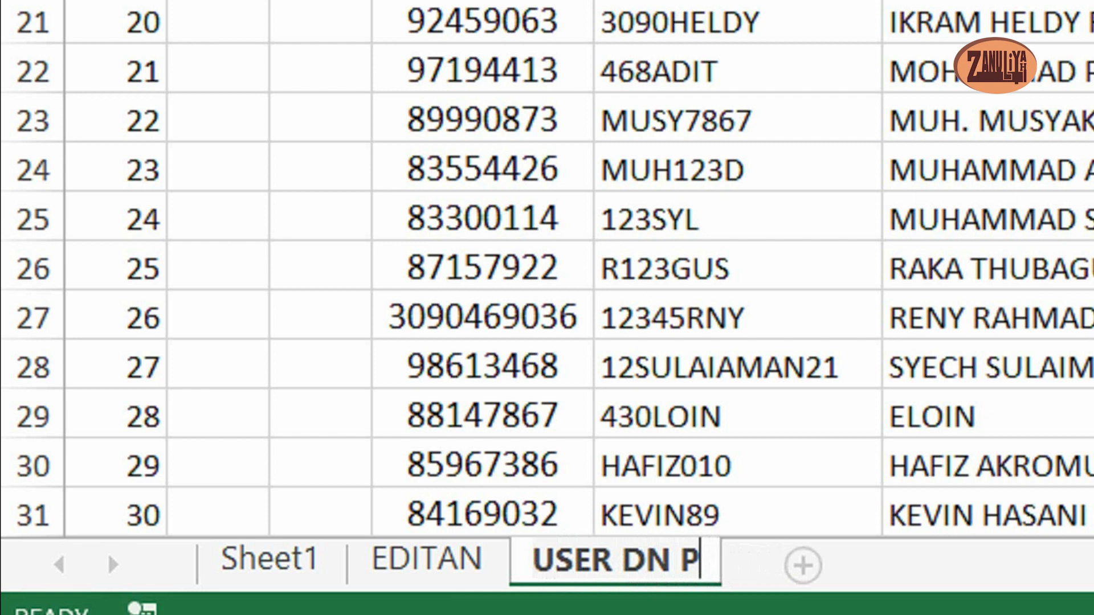
pyautogui.write('SSWD')
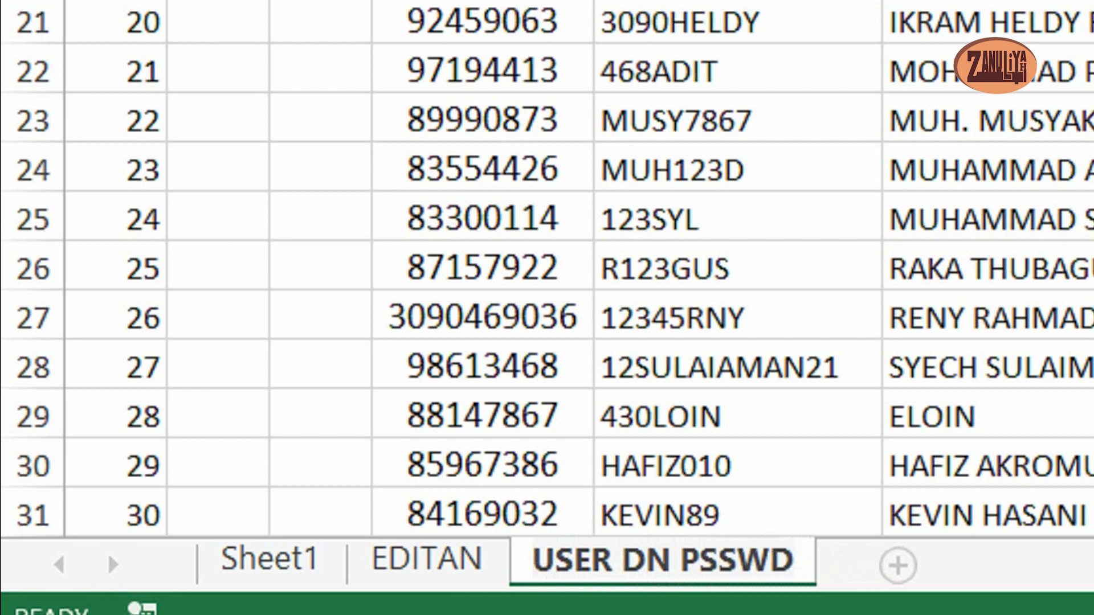
pyautogui.write(' SISW')
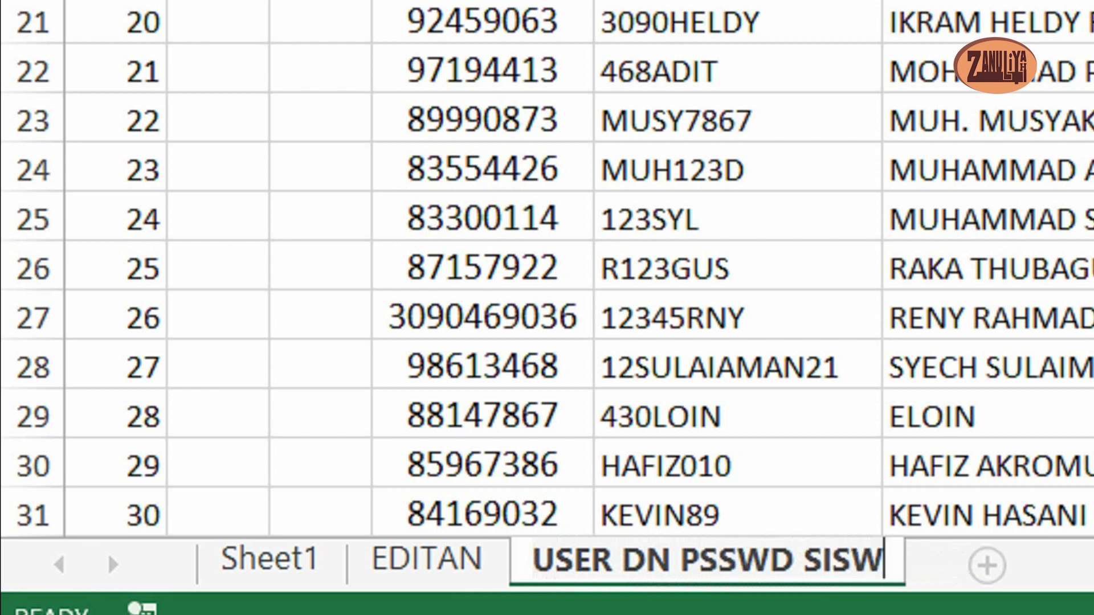
pyautogui.write('A')
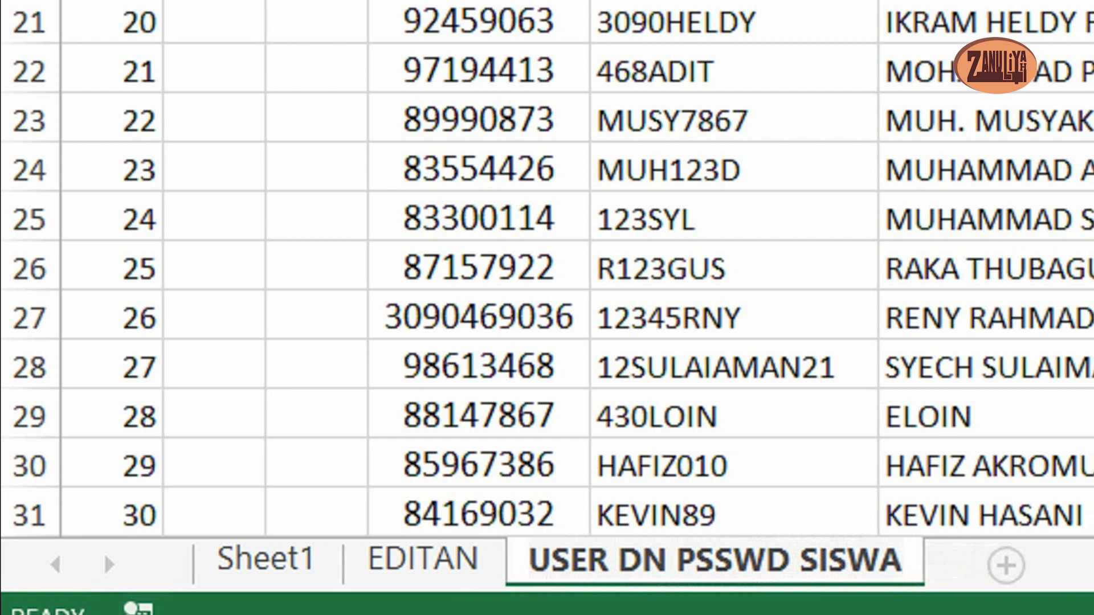
pyautogui.press('Return')
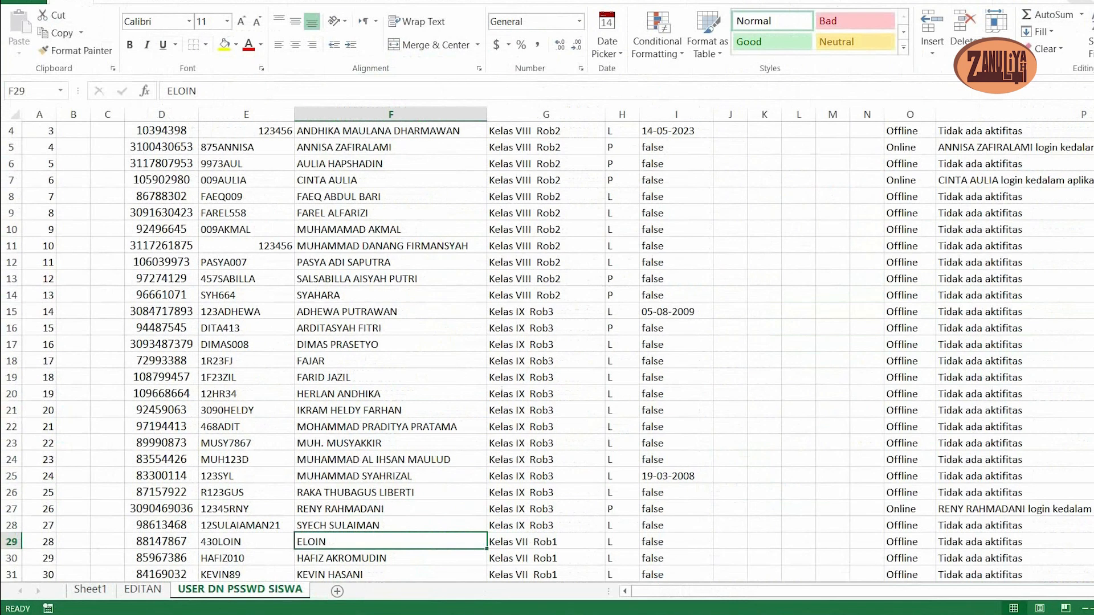
# - Hide the AKSI, FOTO, LAHIR, WA, NAMA WA, STATUS and TERAKHIR AKTIF columns (B, C and I through P) in the copied sheet
pyautogui.scroll(-2, 547, 348)
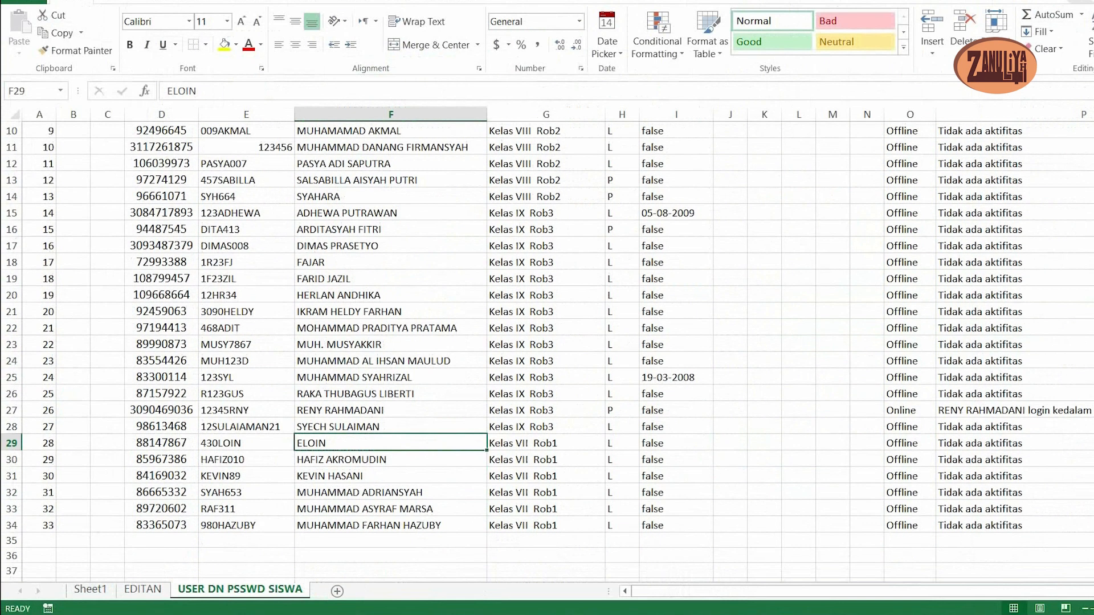
pyautogui.scroll(3, 547, 347)
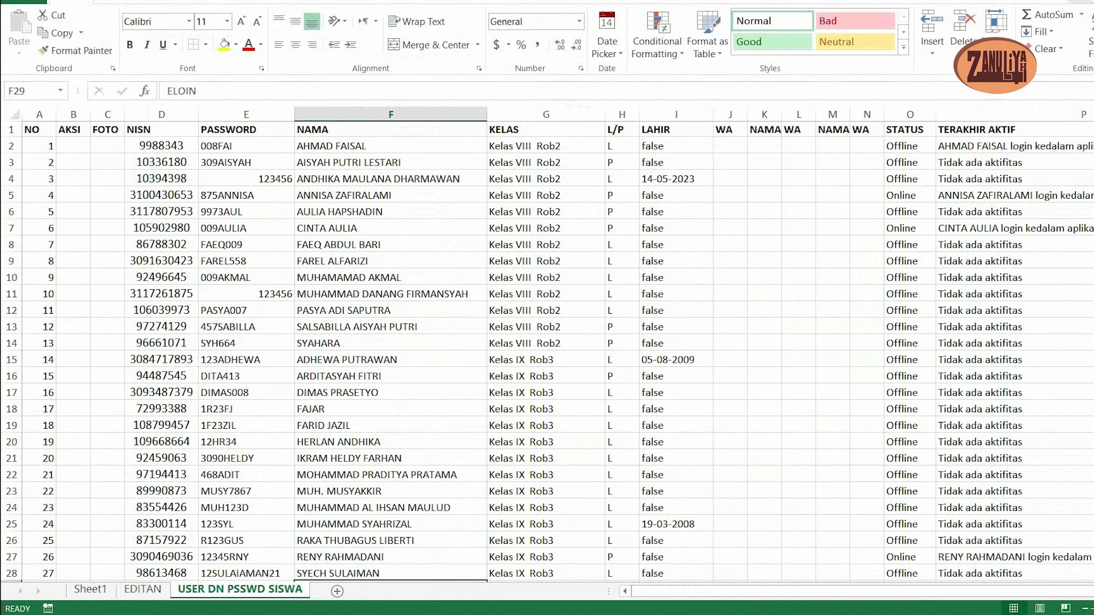
pyautogui.click(73, 145)
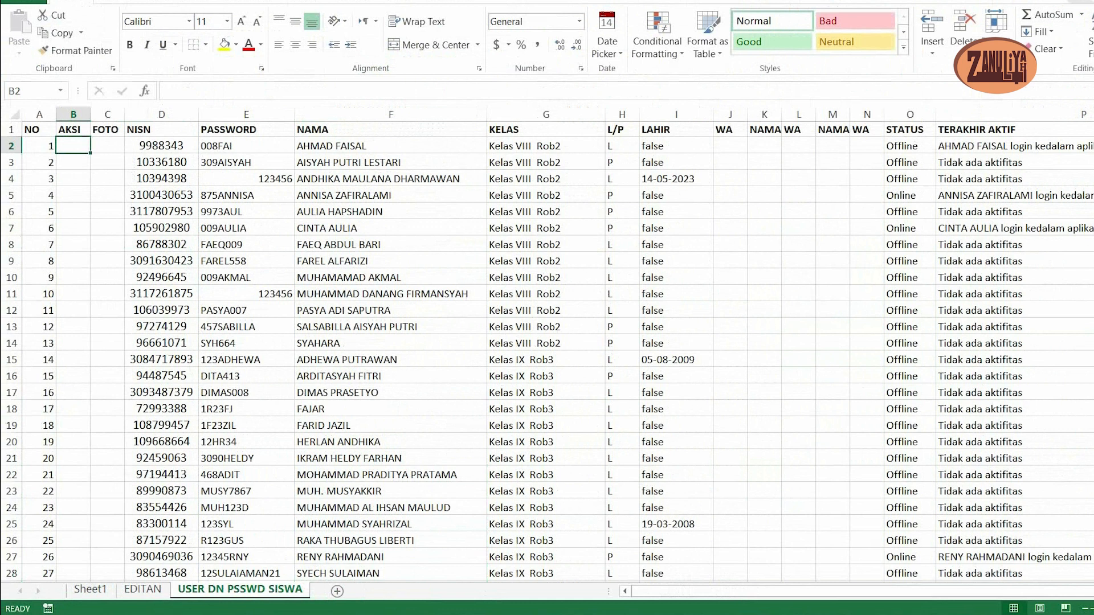
pyautogui.hotkey('shift', 'Right')
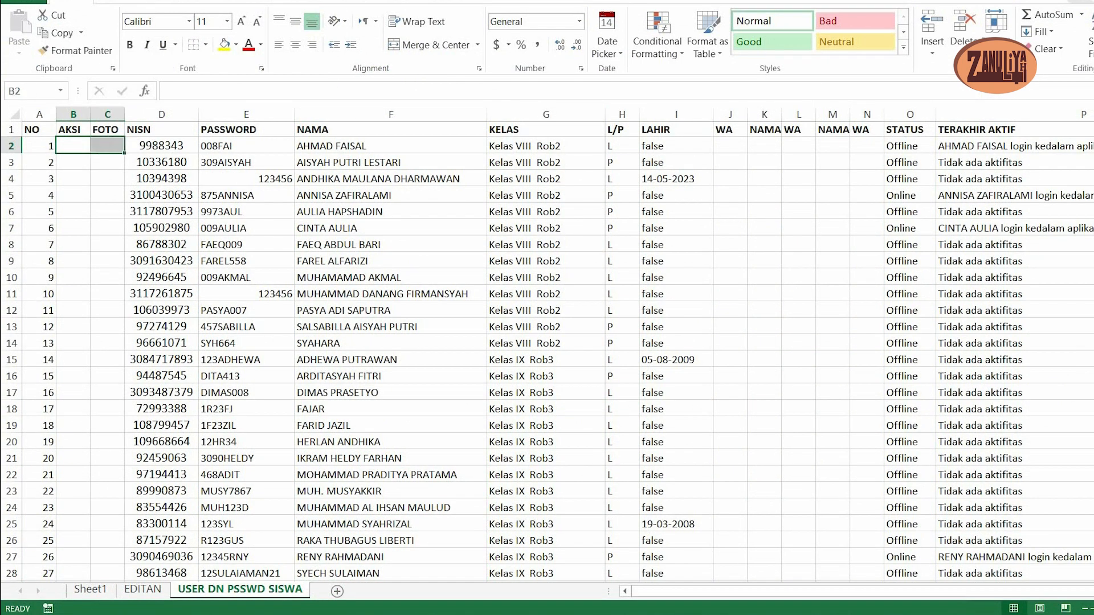
pyautogui.keyDown('ctrl'); pyautogui.click(730, 146); pyautogui.keyUp('ctrl')
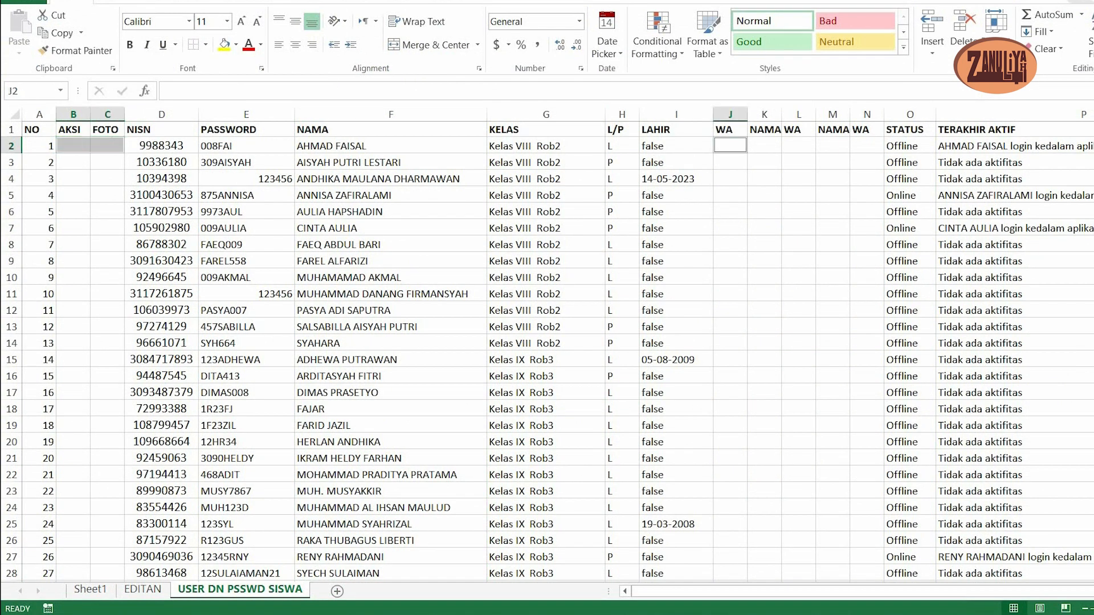
pyautogui.keyDown('ctrl'); pyautogui.click(763, 146); pyautogui.keyUp('ctrl')
pyautogui.keyDown('ctrl'); pyautogui.click(798, 146); pyautogui.keyUp('ctrl')
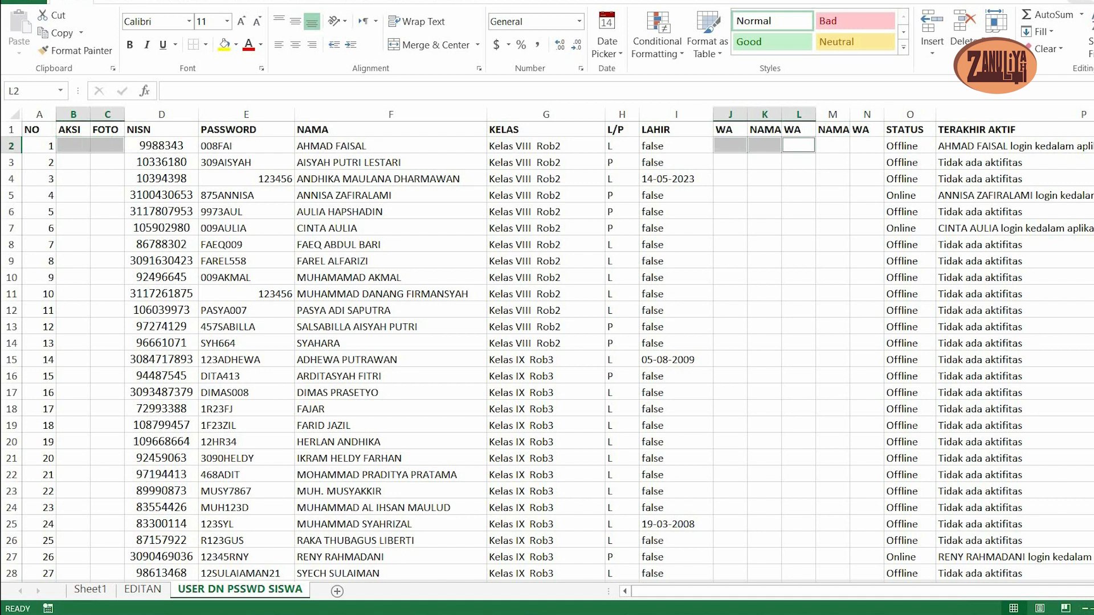
pyautogui.keyDown('ctrl'); pyautogui.click(832, 146); pyautogui.keyUp('ctrl')
pyautogui.keyDown('ctrl'); pyautogui.click(866, 146); pyautogui.keyUp('ctrl')
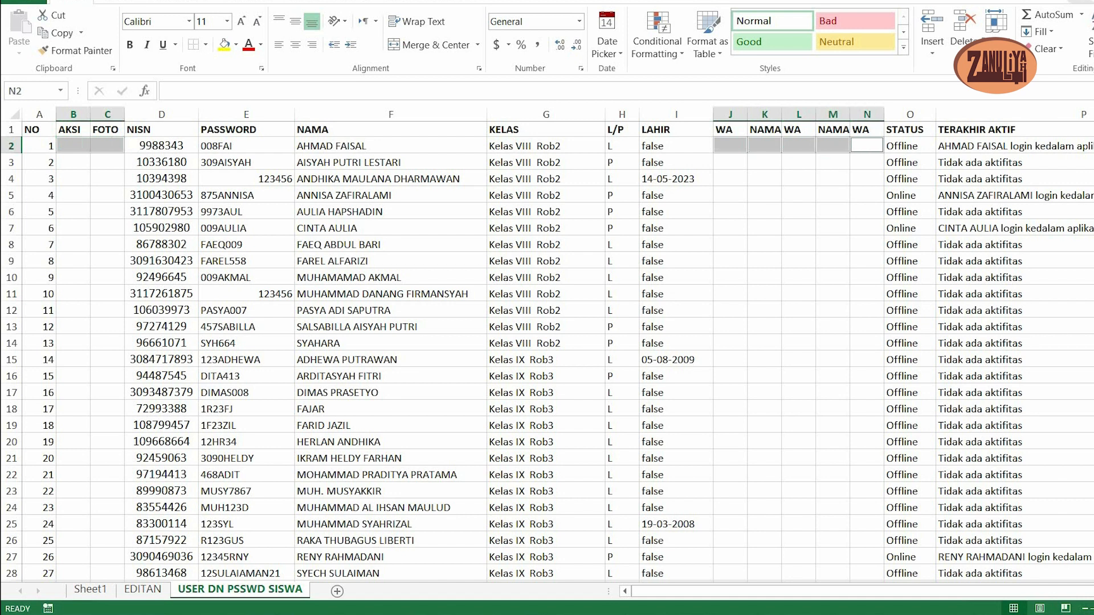
pyautogui.keyDown('ctrl'); pyautogui.click(909, 162); pyautogui.keyUp('ctrl')
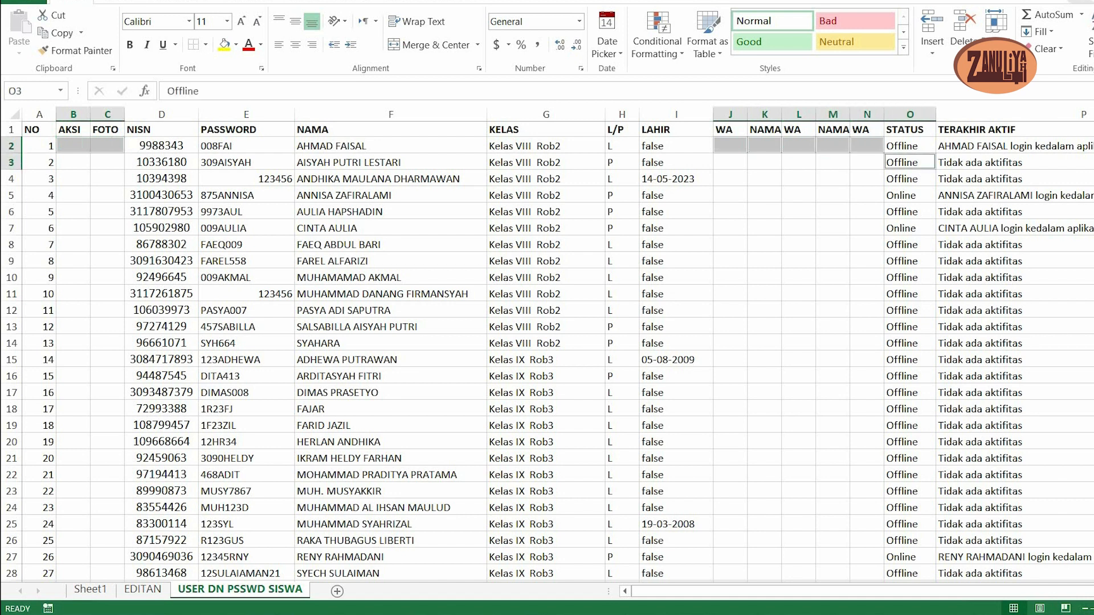
pyautogui.keyDown('ctrl'); pyautogui.click(994, 146); pyautogui.keyUp('ctrl')
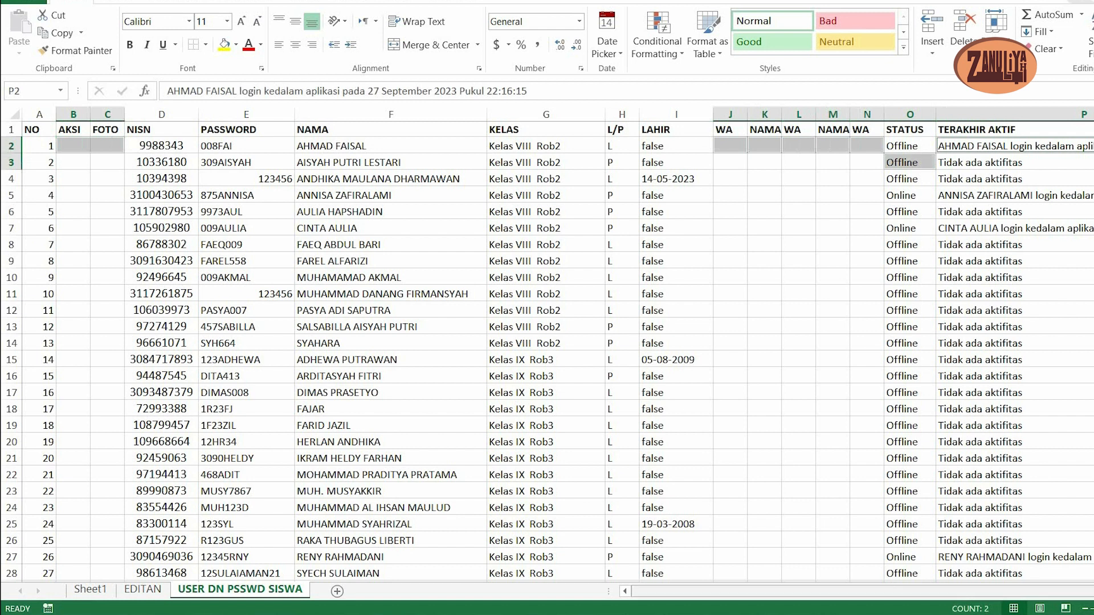
pyautogui.hscroll(5, 558, 352)
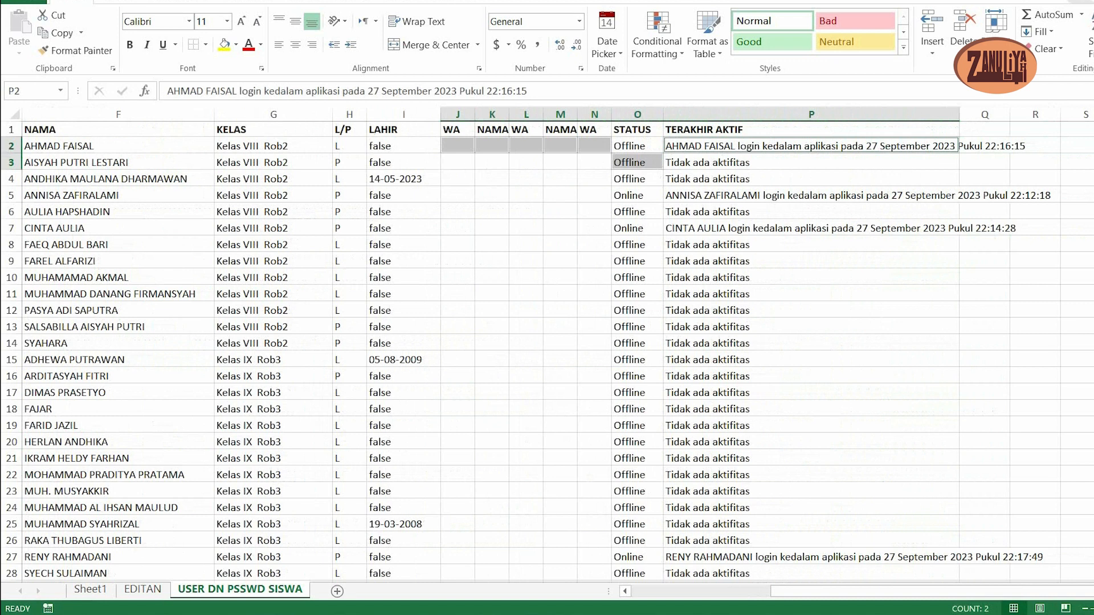
pyautogui.keyDown('ctrl'); pyautogui.click(404, 145); pyautogui.keyUp('ctrl')
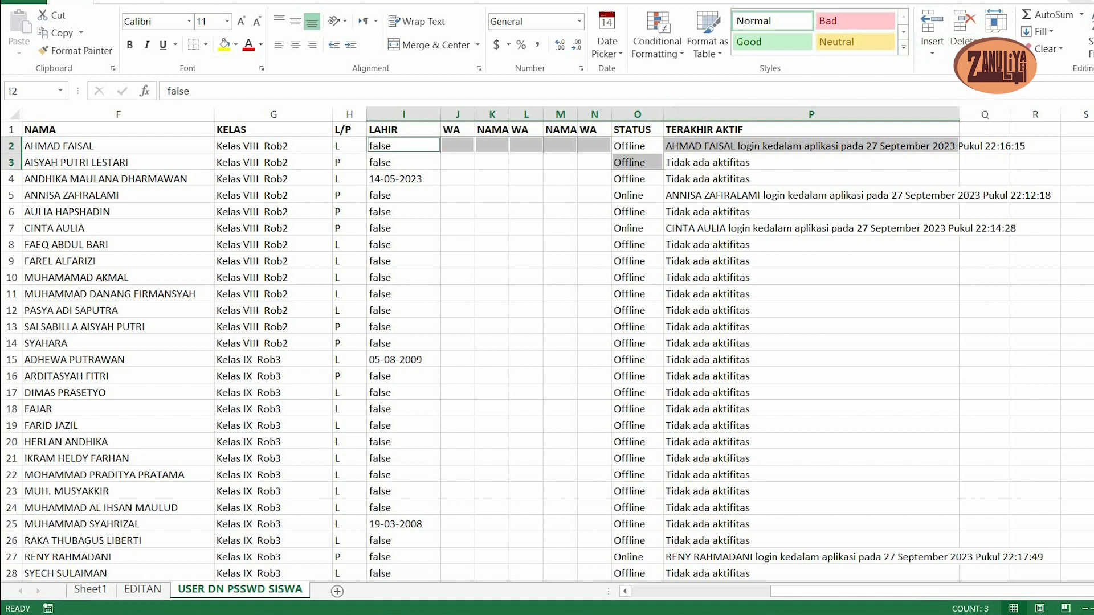
pyautogui.click(996, 23)
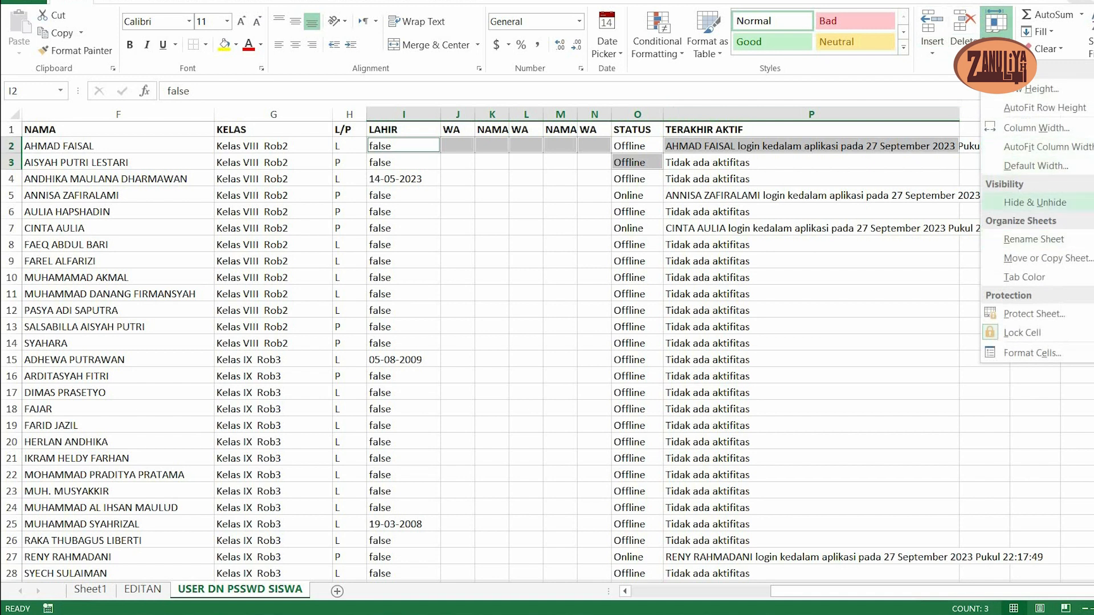
pyautogui.moveTo(1034, 202)
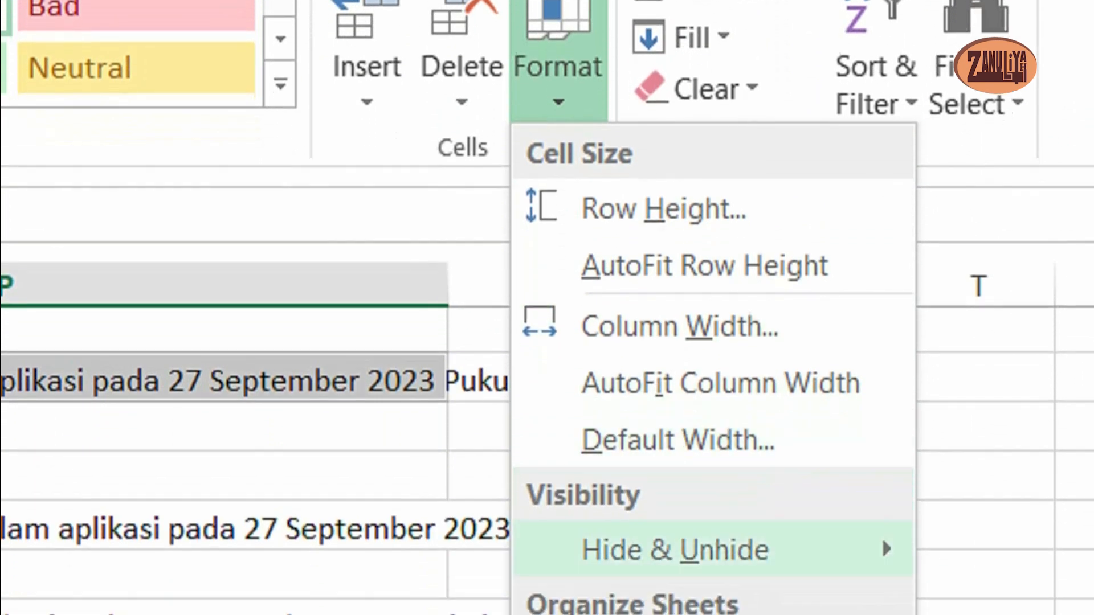
pyautogui.moveTo(712, 592)
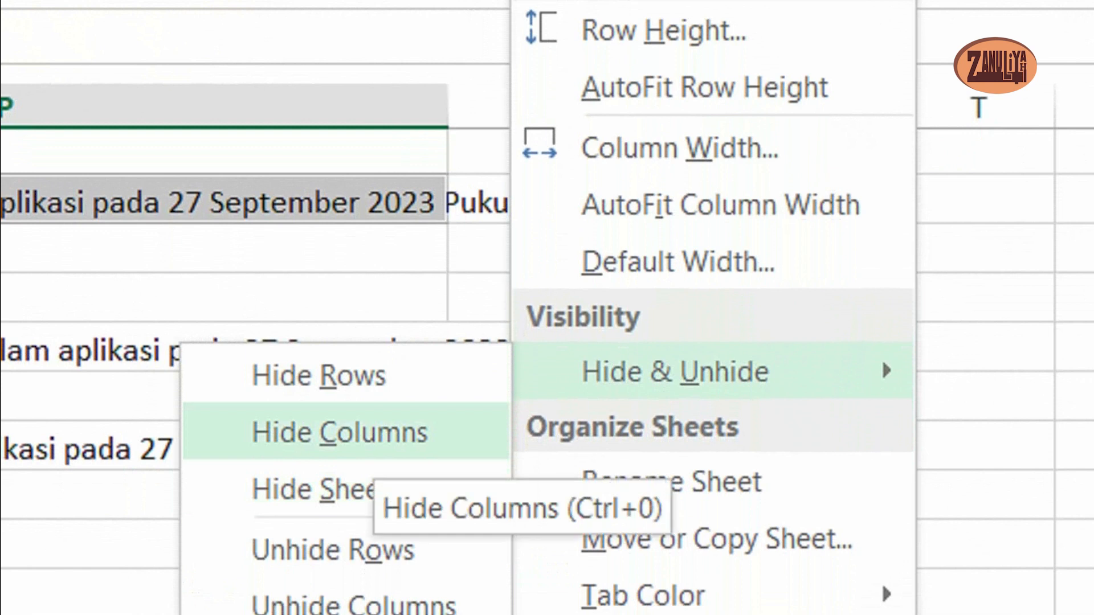
pyautogui.click(373, 433)
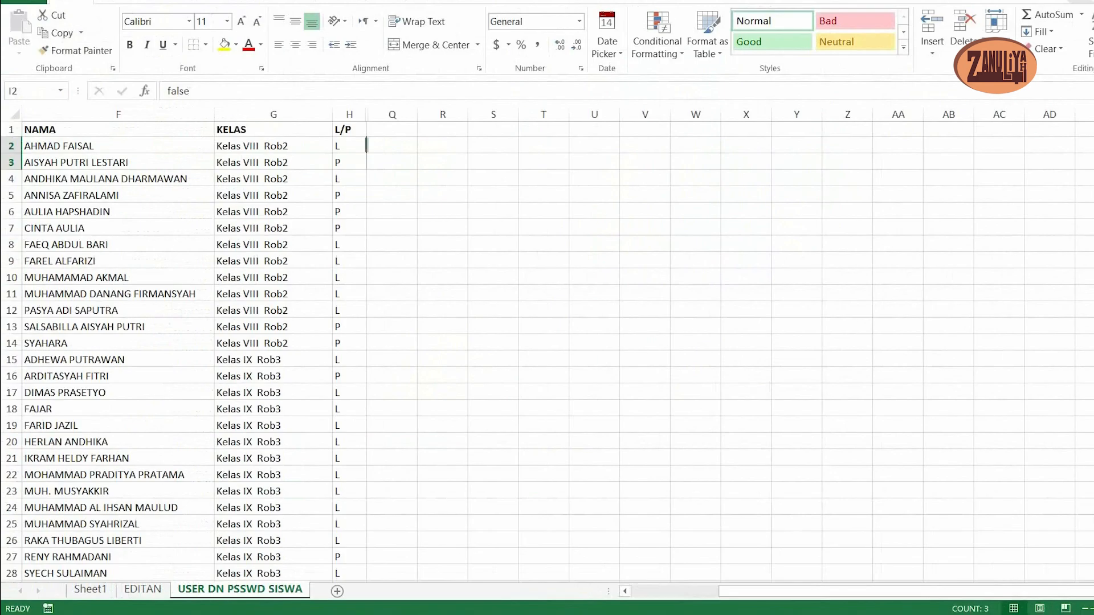
pyautogui.moveTo(855, 476); pyautogui.dragTo(592, 476)
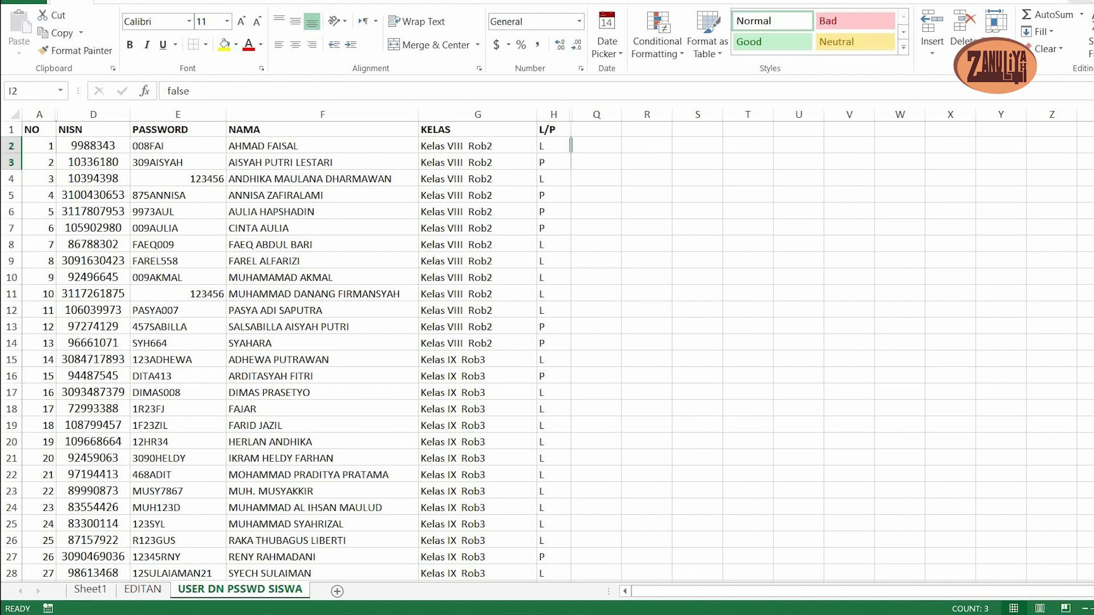
# - Apply All Borders to the whole student table, from the NO header to the last student row
pyautogui.click(38, 130)
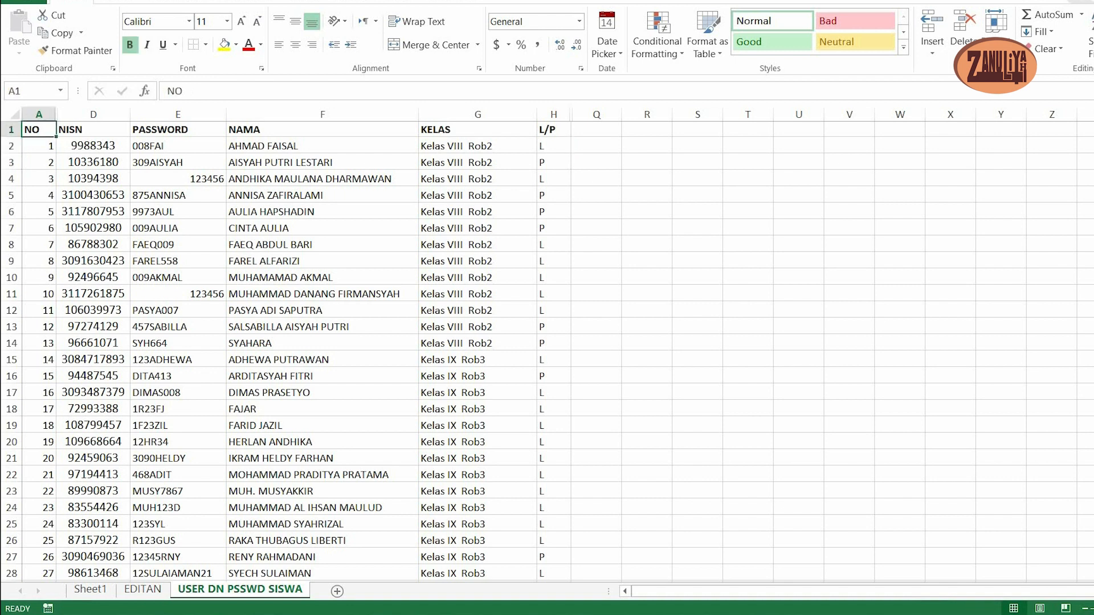
pyautogui.scroll(-4, 547, 342)
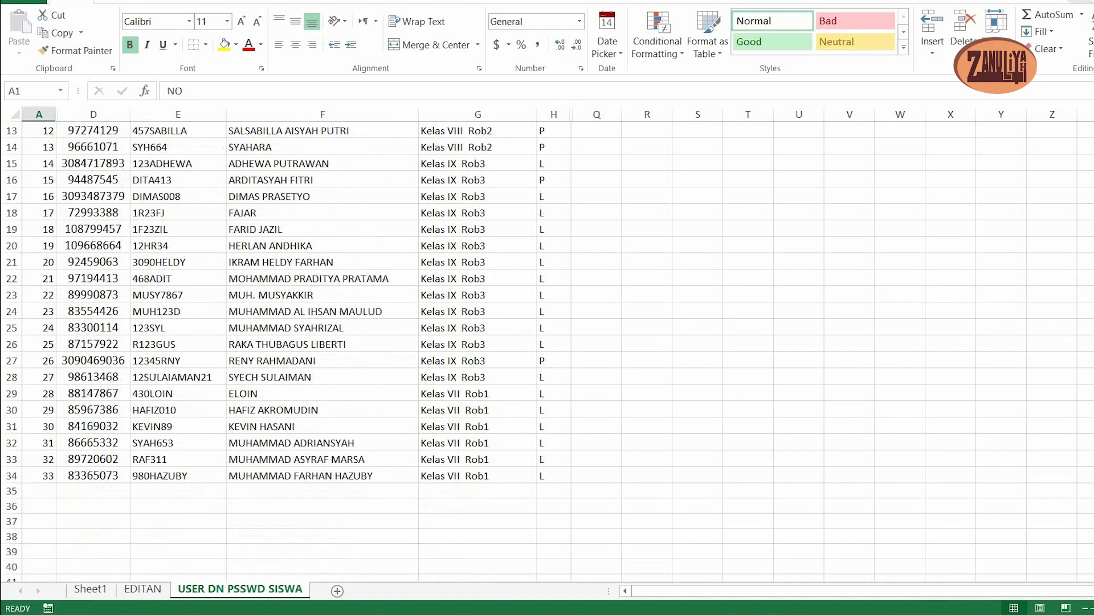
pyautogui.hotkey('ctrl', 'a')
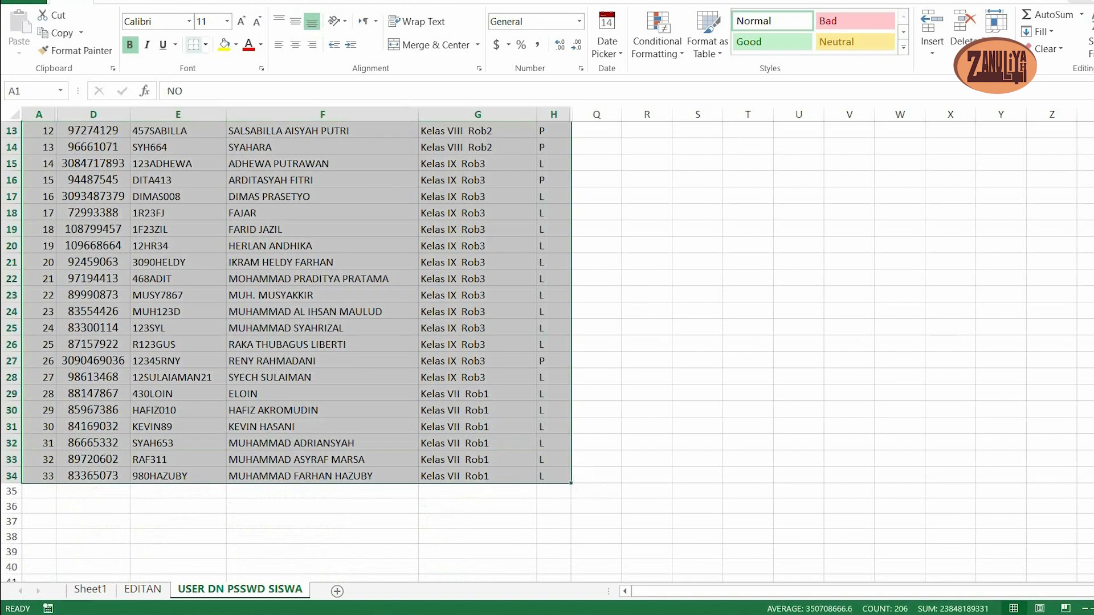
pyautogui.click(206, 44)
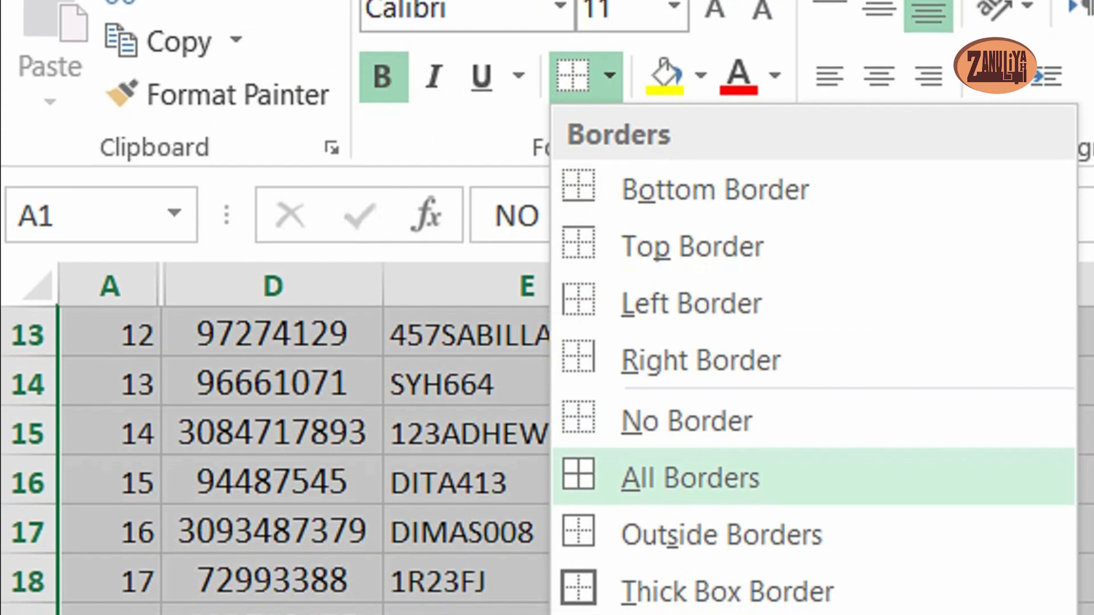
pyautogui.click(691, 477)
pyautogui.scroll(4, 691, 477)
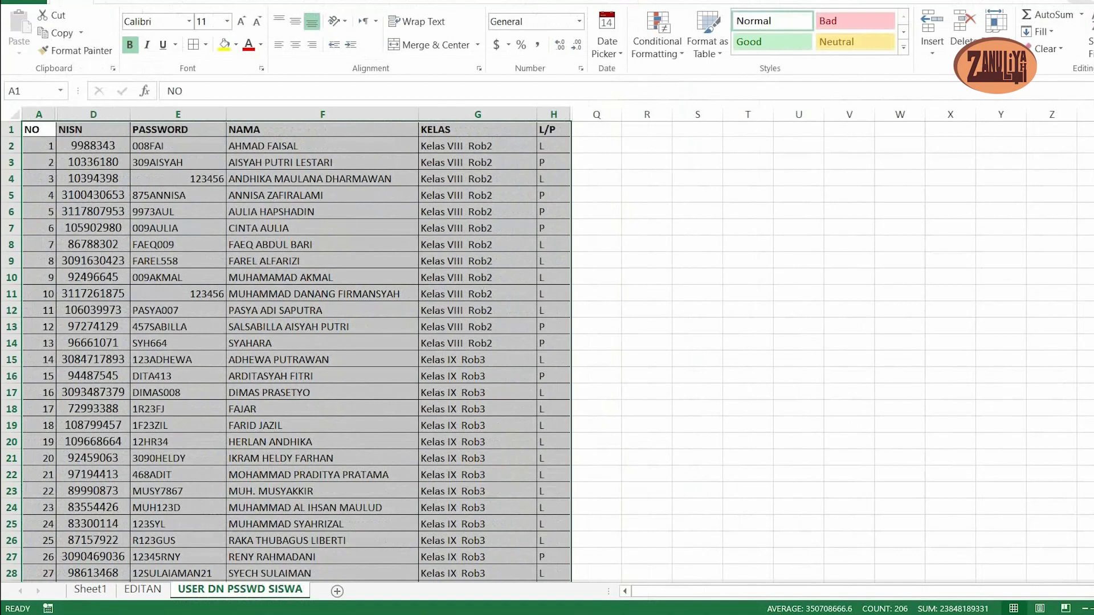
pyautogui.click(322, 311)
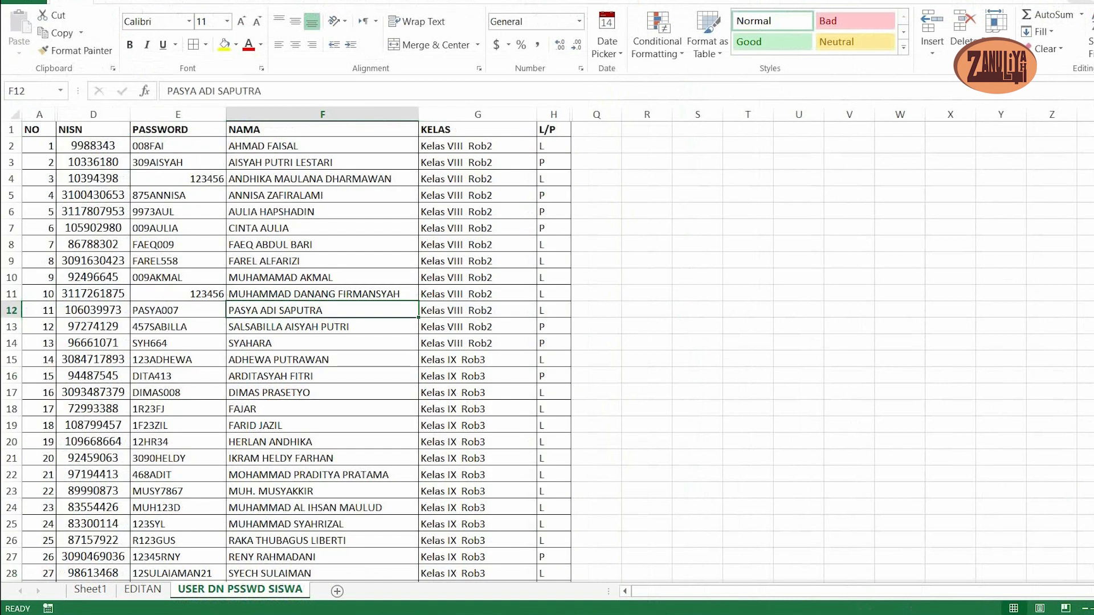
# - Centre the header row labels from NO to L/P horizontally and vertically, and make row 1 slightly taller
pyautogui.click(39, 130)
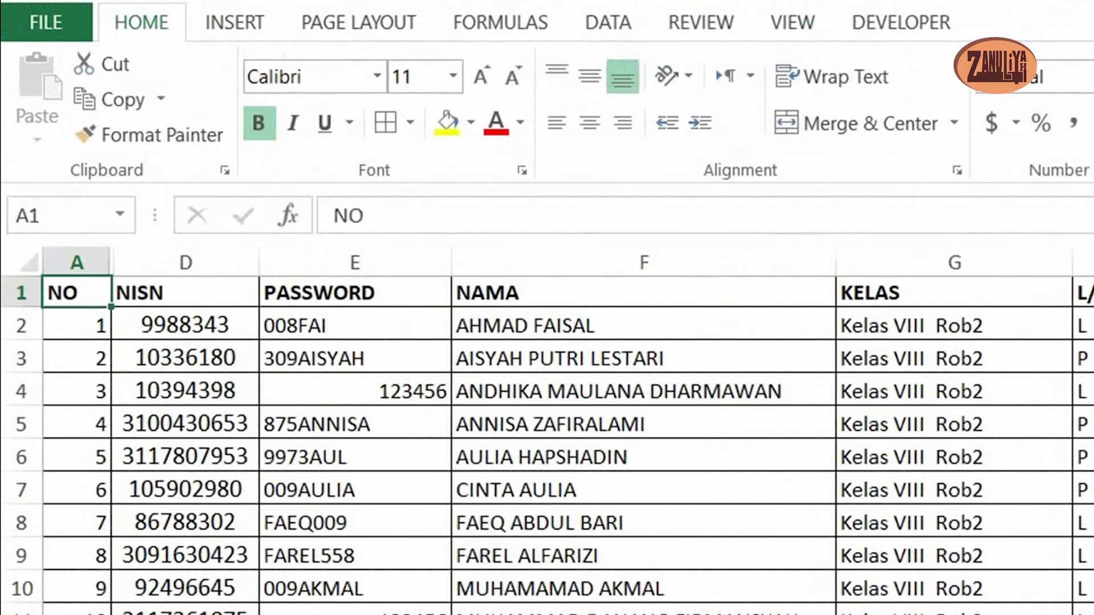
pyautogui.hotkey('ctrl', 'shift', 'Right')
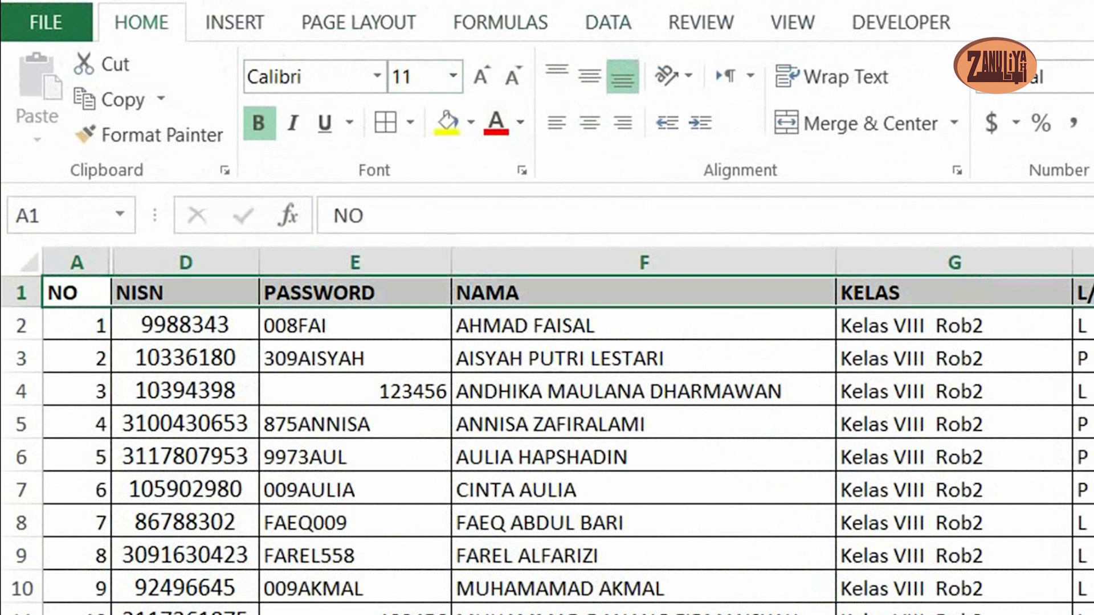
pyautogui.click(589, 123)
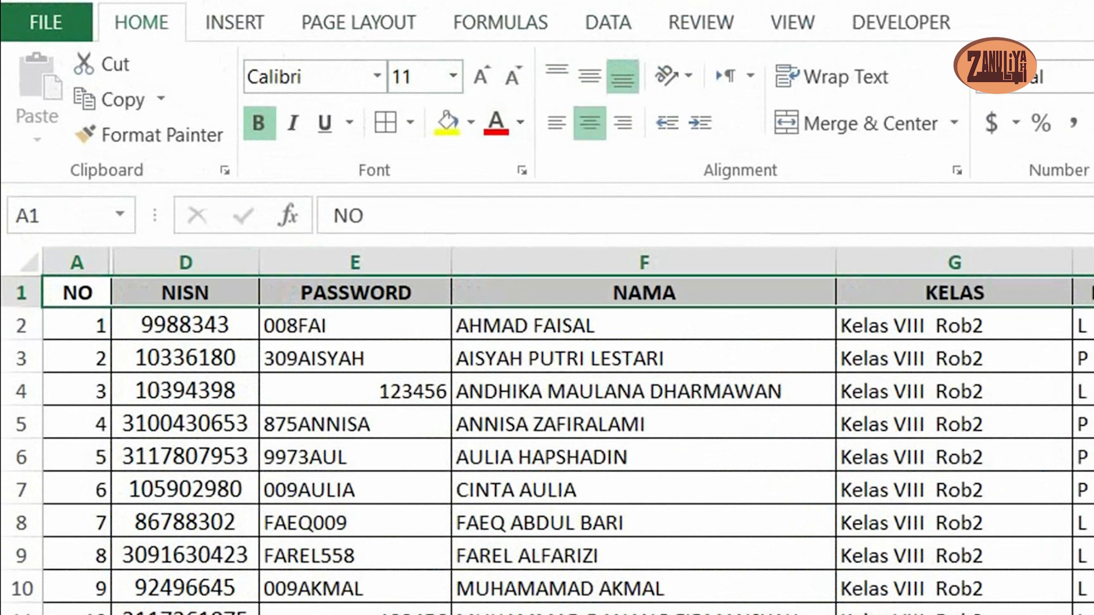
pyautogui.moveTo(21, 307); pyautogui.dragTo(21, 317)
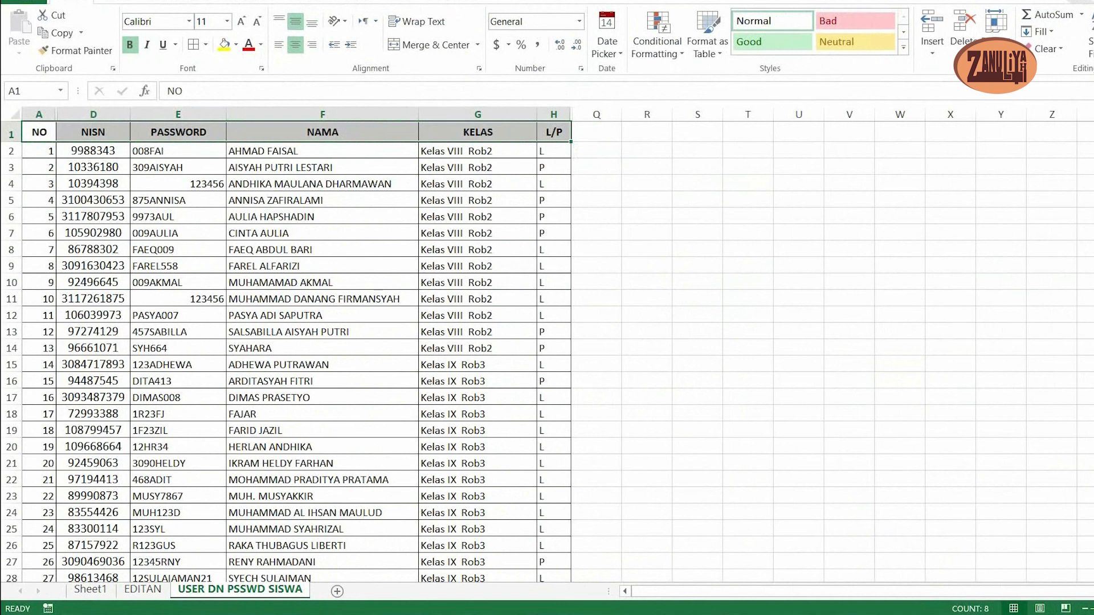
pyautogui.click(93, 199)
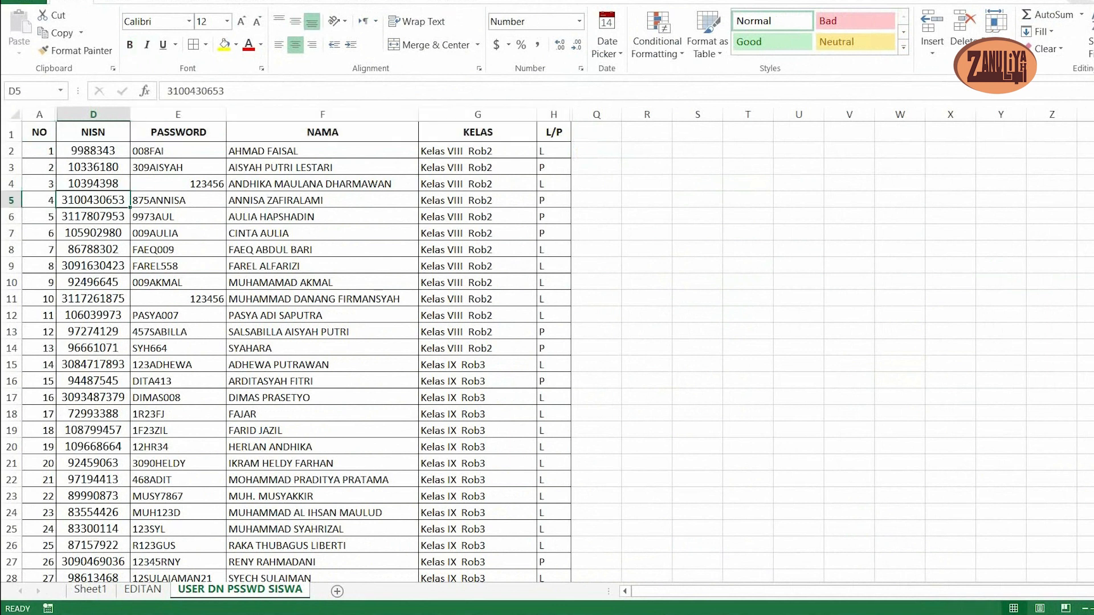
# - Left-align all entries under the PASSWORD header, rows 2 to 34, and increase their indent by one level
pyautogui.click(178, 151)
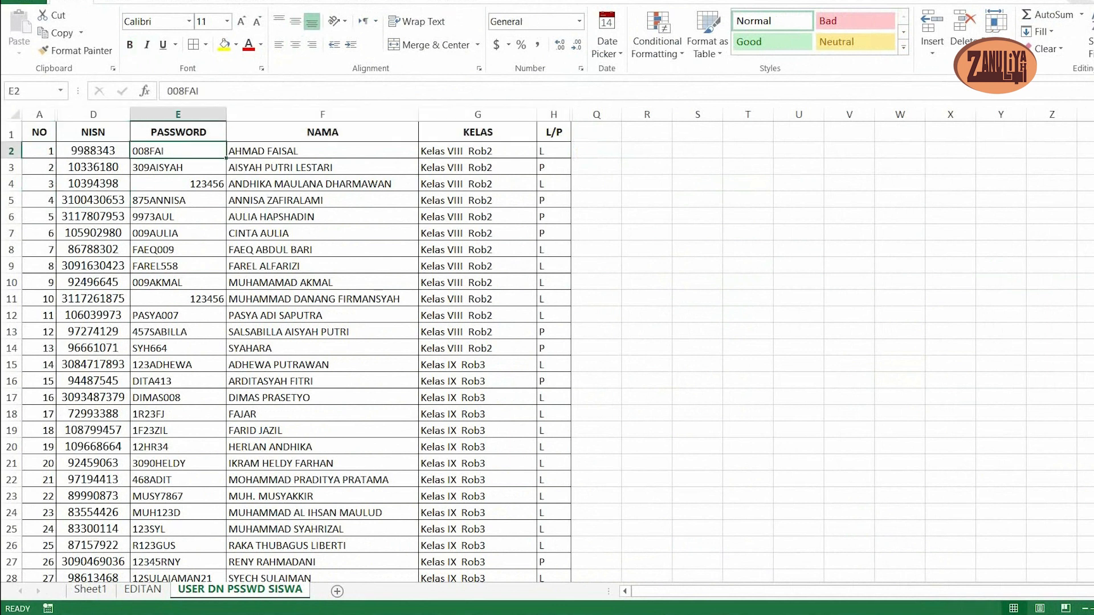
pyautogui.scroll(-4, 178, 342)
pyautogui.keyDown('shift'); pyautogui.click(178, 476); pyautogui.keyUp('shift')
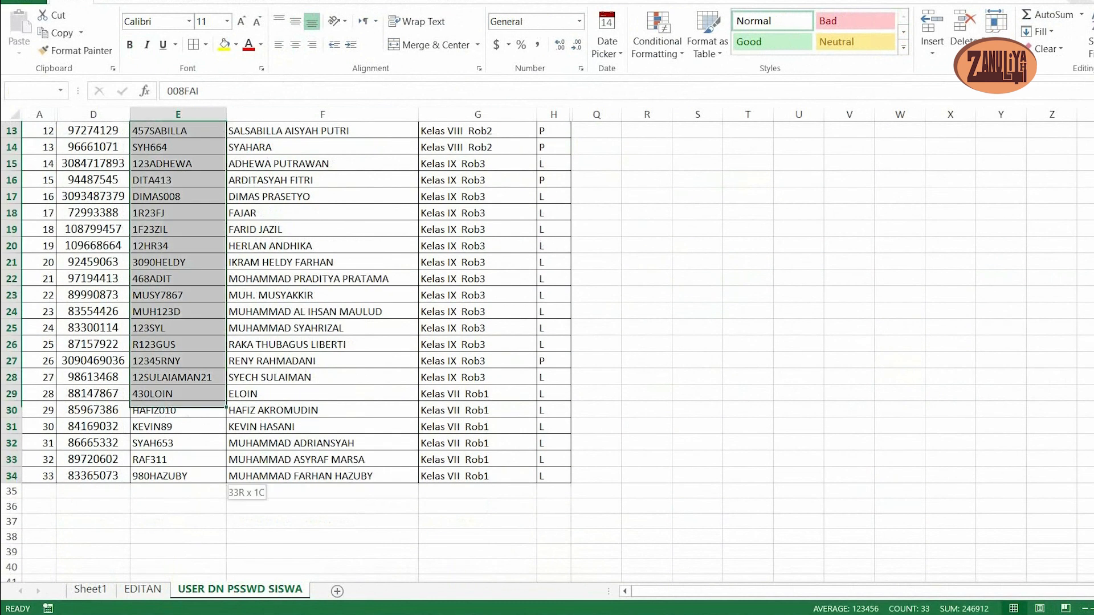
pyautogui.scroll(4, 285, 342)
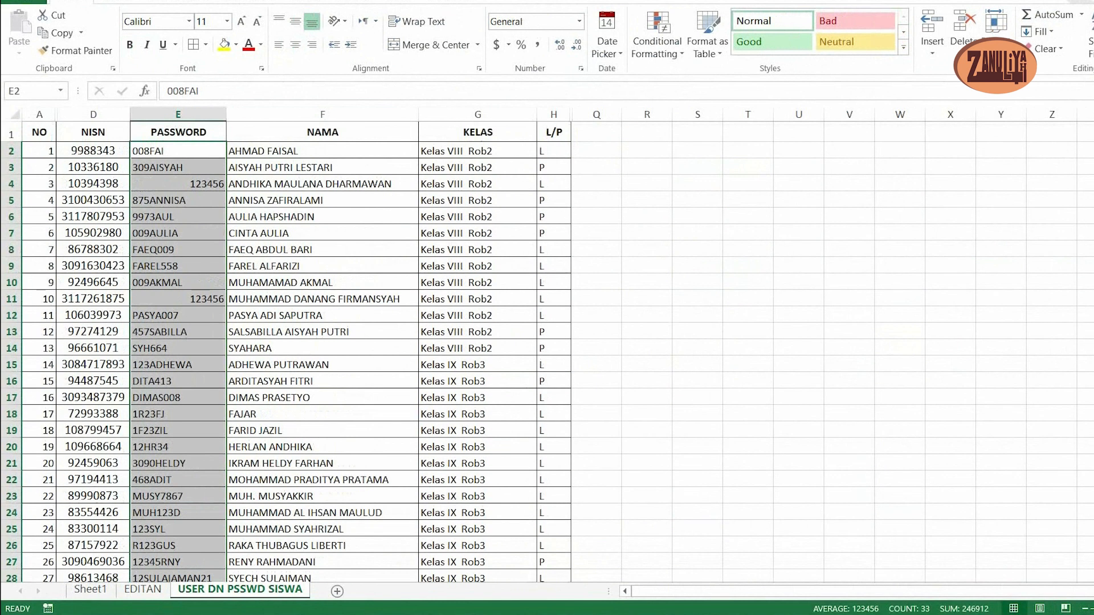
pyautogui.click(278, 45)
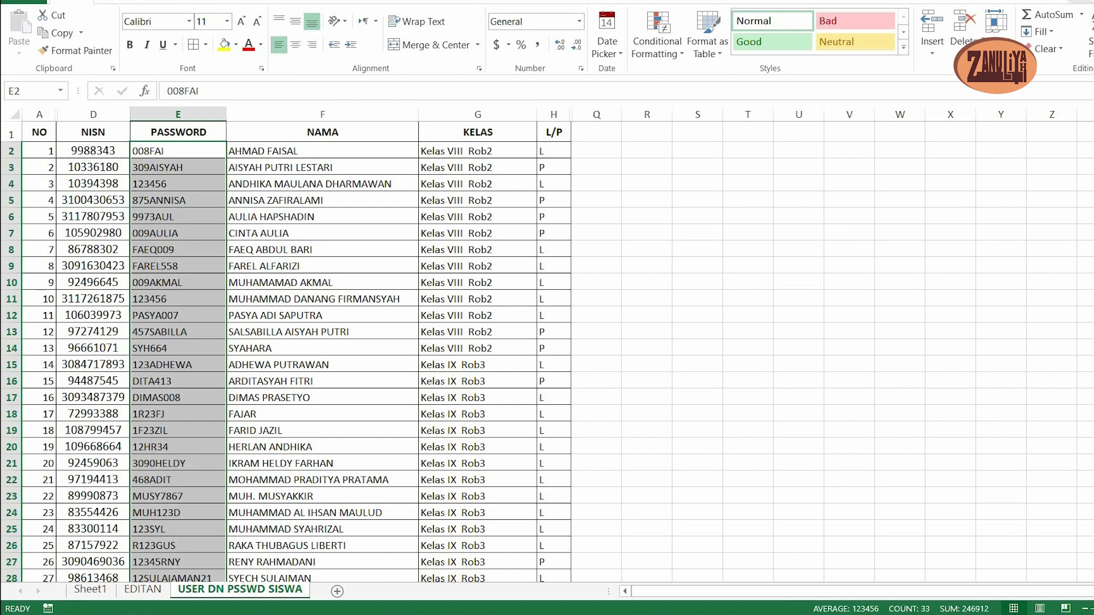
pyautogui.scroll(-3, 547, 352)
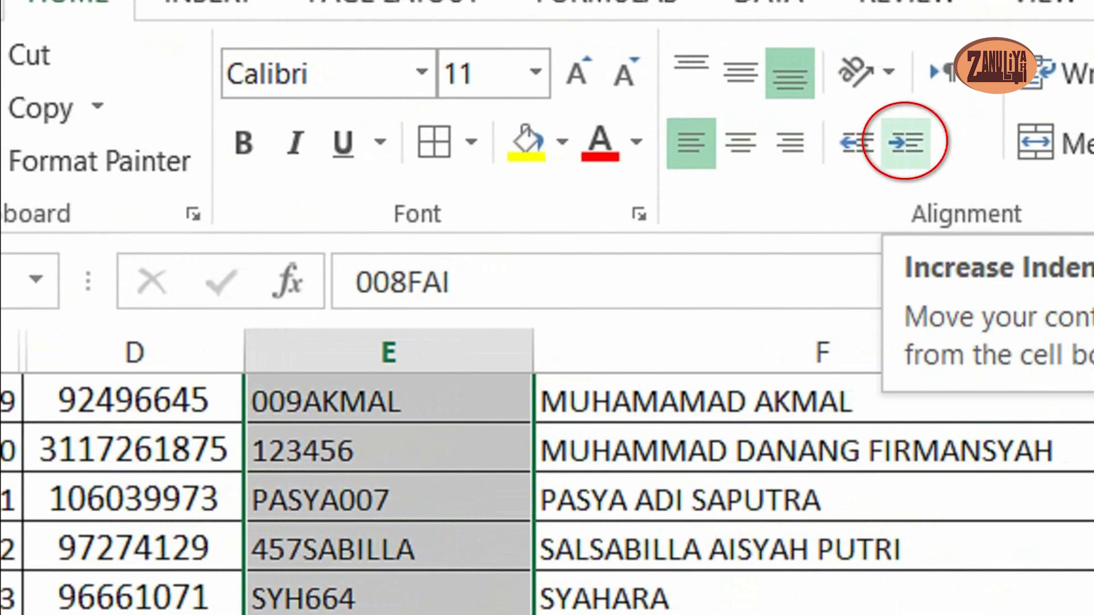
pyautogui.click(905, 143)
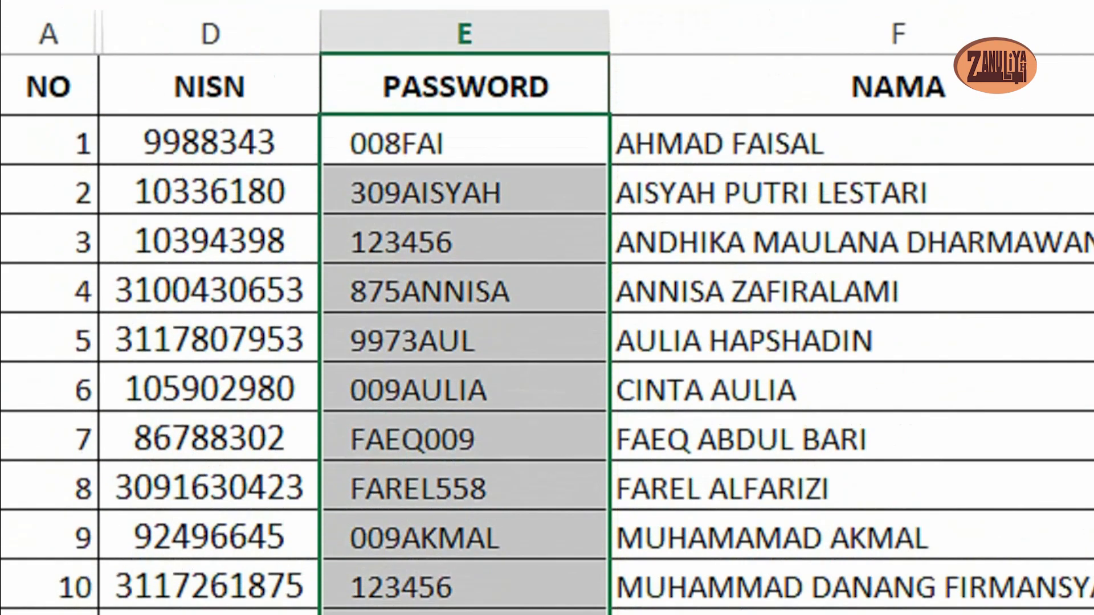
# - Increase the indent of all entries under the NAMA header, rows 2 to 34, by one level and slightly widen the NAMA column
pyautogui.click(899, 143)
pyautogui.scroll(-5, 547, 342)
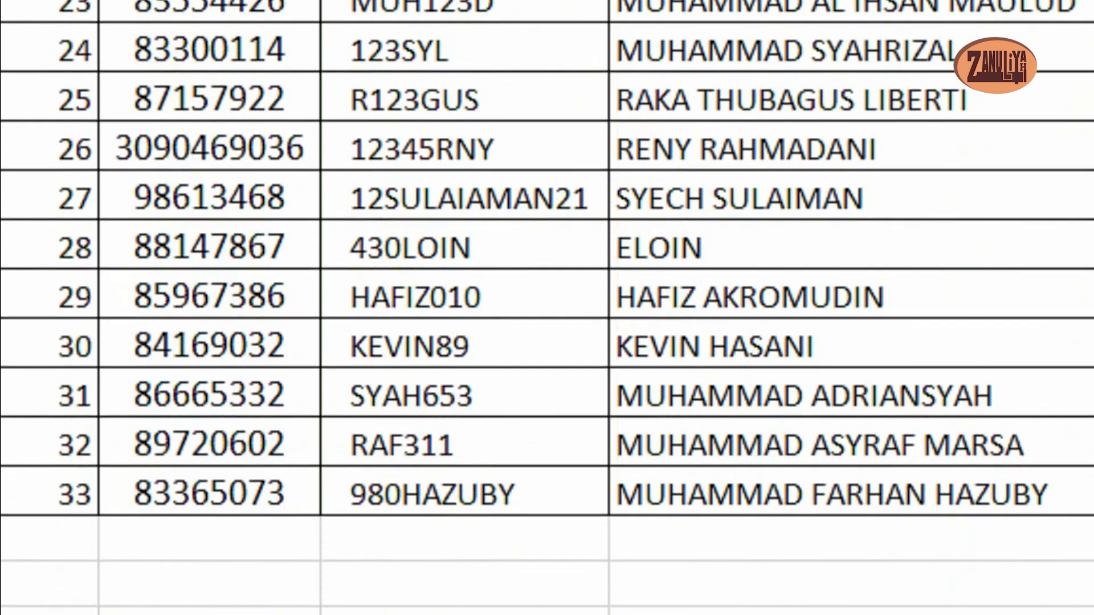
pyautogui.keyDown('shift'); pyautogui.click(832, 494); pyautogui.keyUp('shift')
pyautogui.scroll(5, 832, 341)
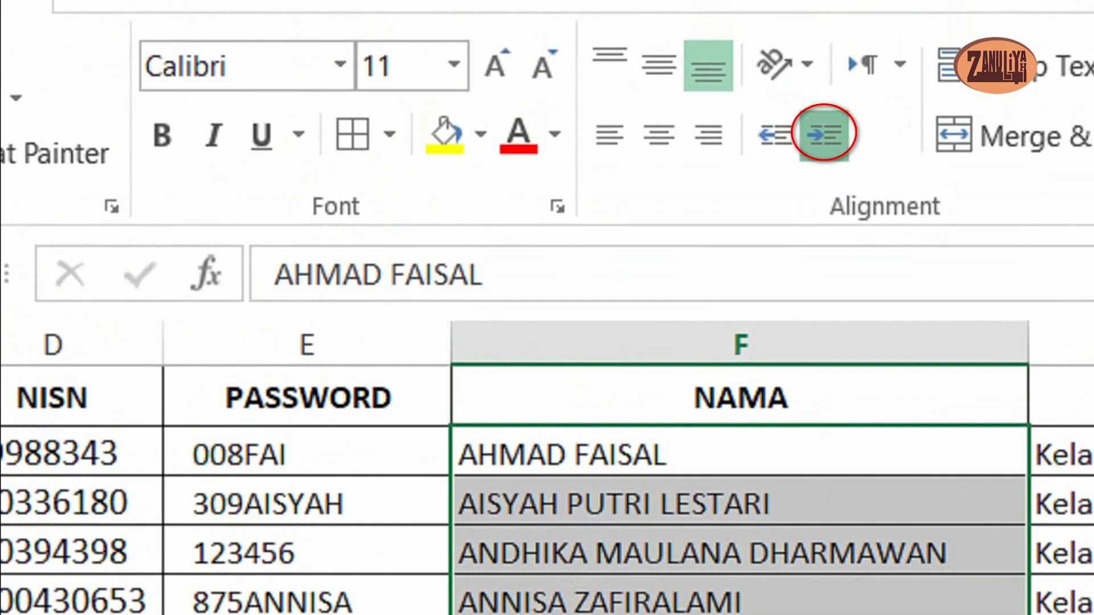
pyautogui.click(824, 108)
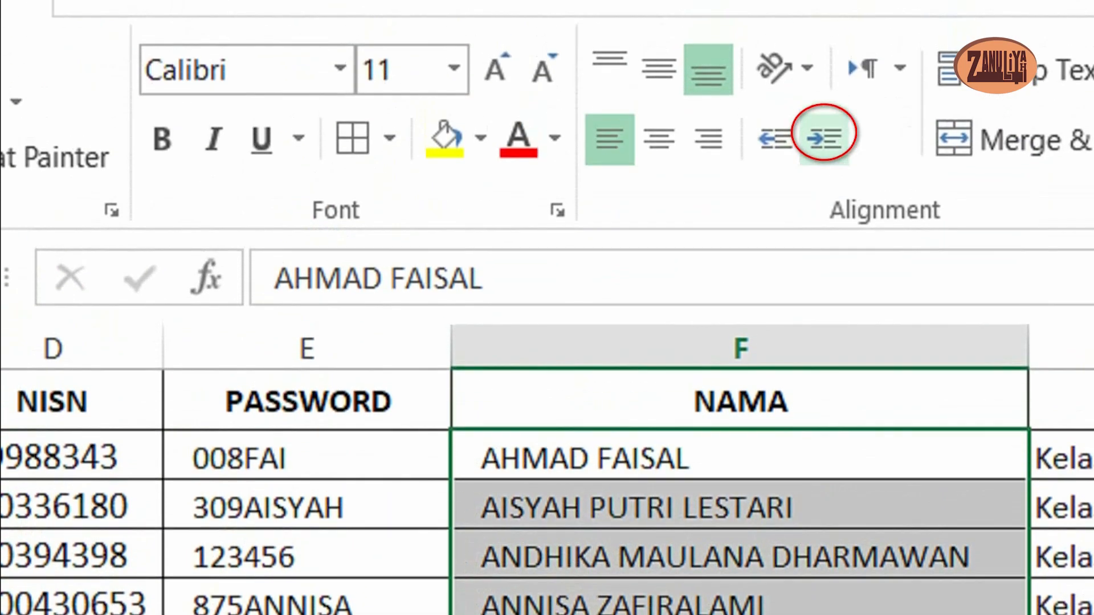
pyautogui.moveTo(929, 347); pyautogui.dragTo(957, 347)
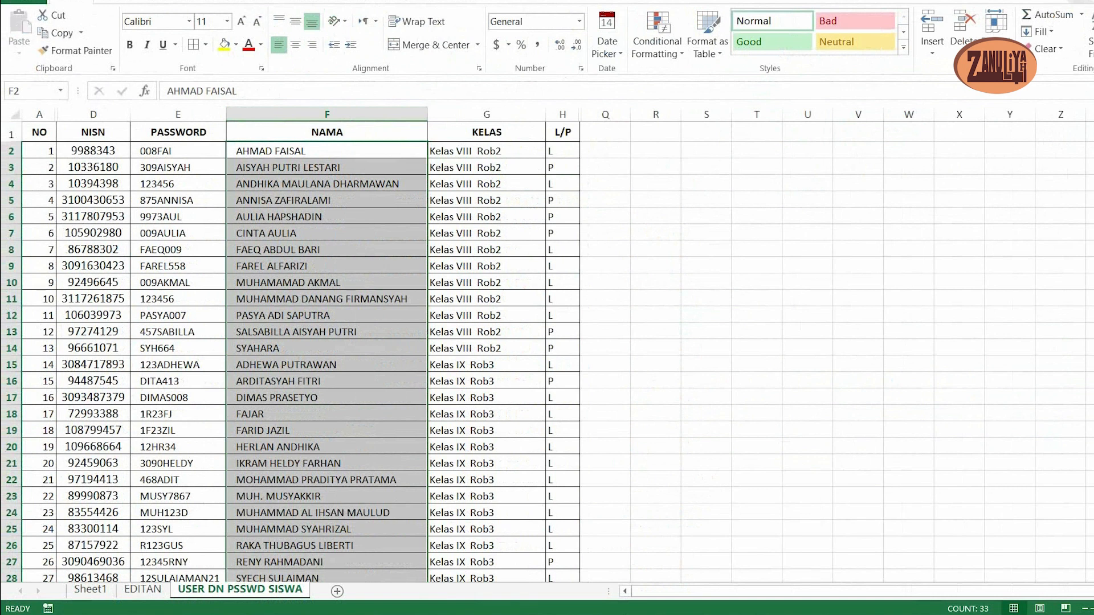
pyautogui.click(327, 249)
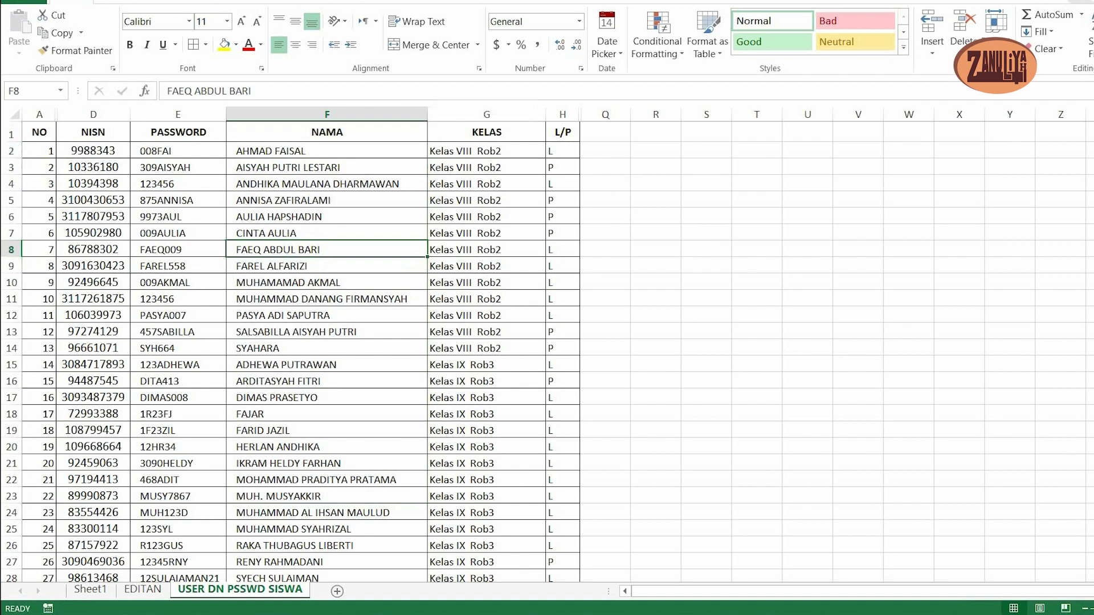
# - Insert two empty sheet rows above the table's header row
pyautogui.click(39, 132)
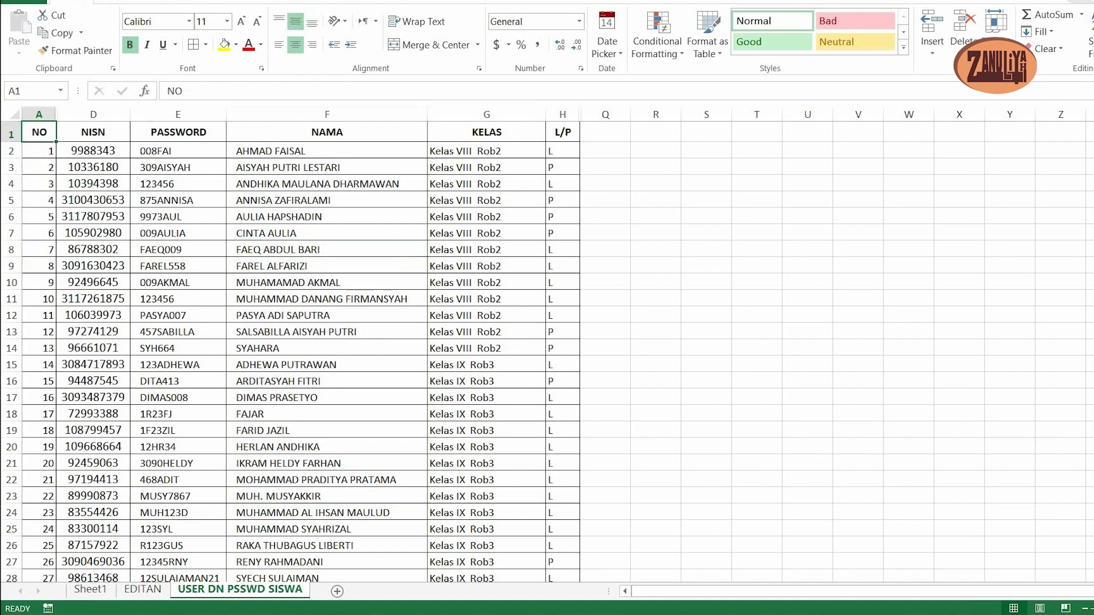
pyautogui.hotkey('shift', 'Down')
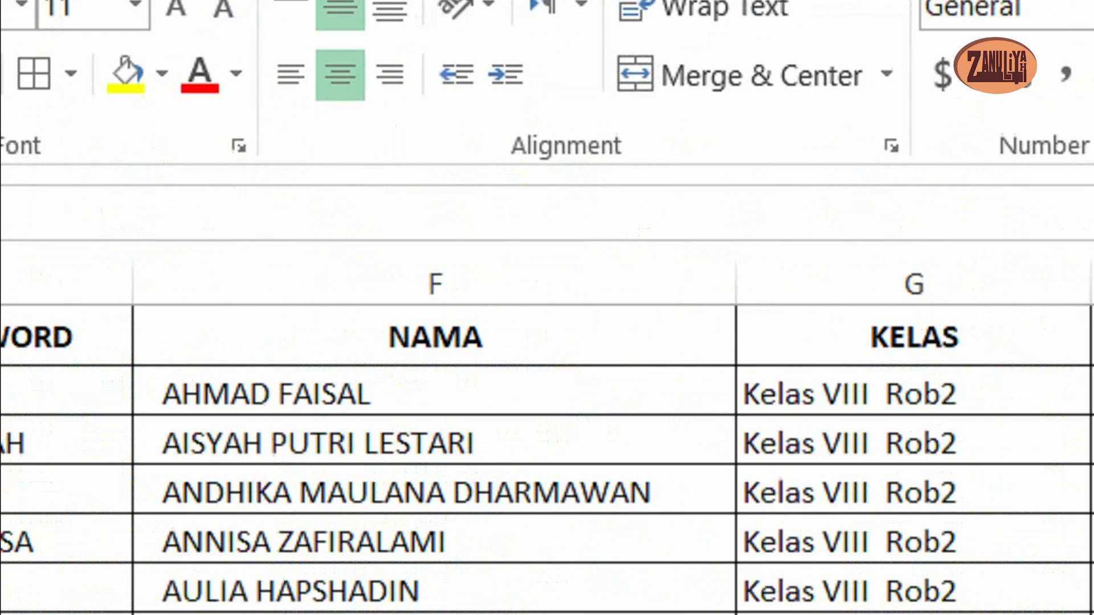
pyautogui.click(1040, 211)
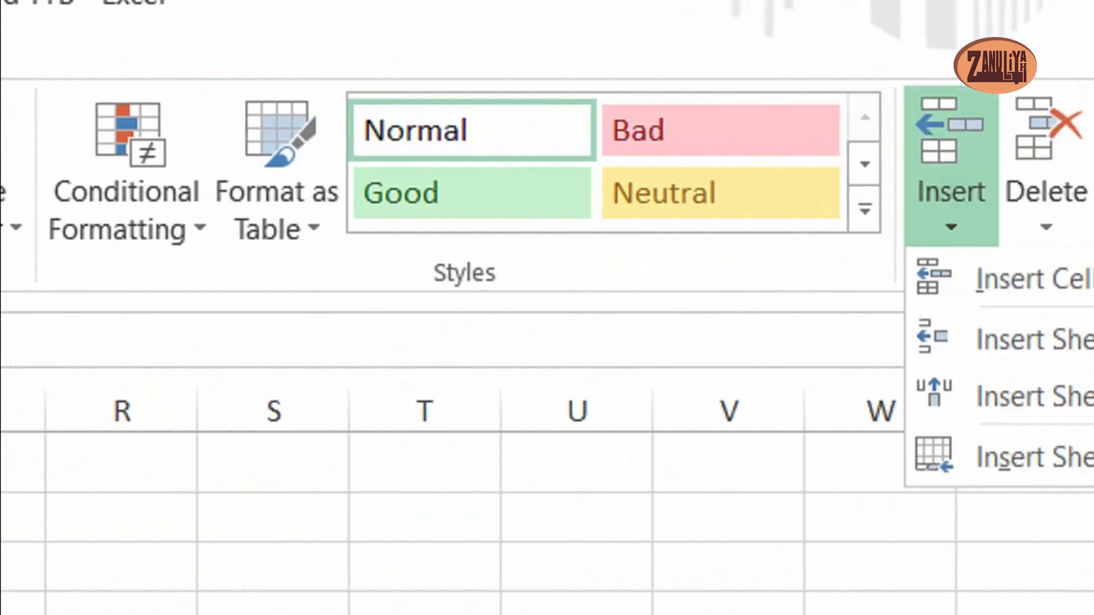
pyautogui.click(1040, 342)
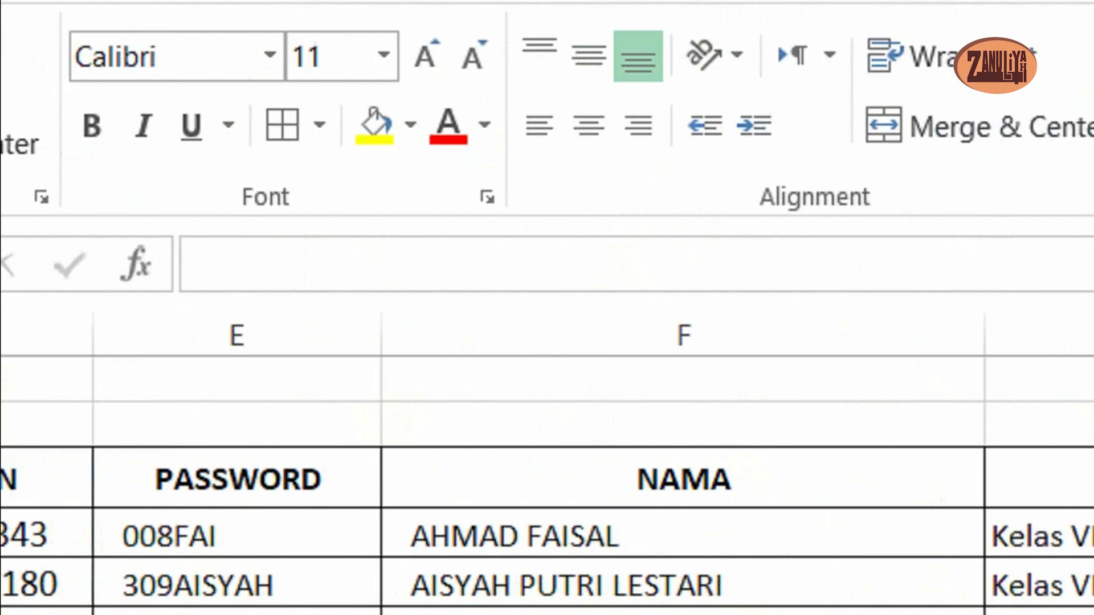
# - Enter the title DAFTAR NAMA USER DAN PASSWORD ELEARNING in cell D1
pyautogui.click(194, 379)
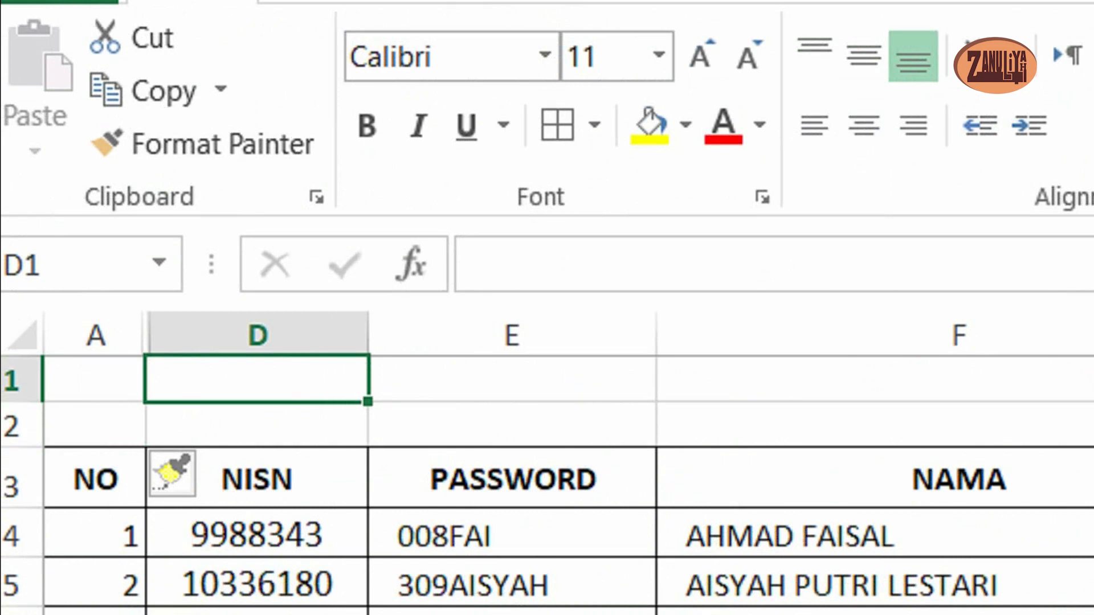
pyautogui.write('DAFTA')
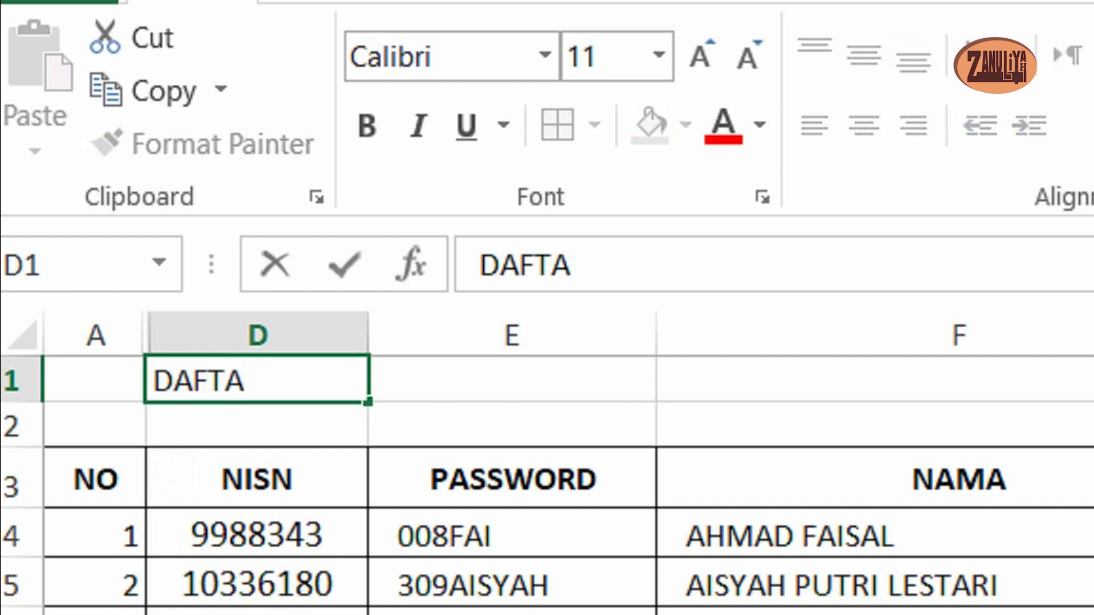
pyautogui.write('R NAMA')
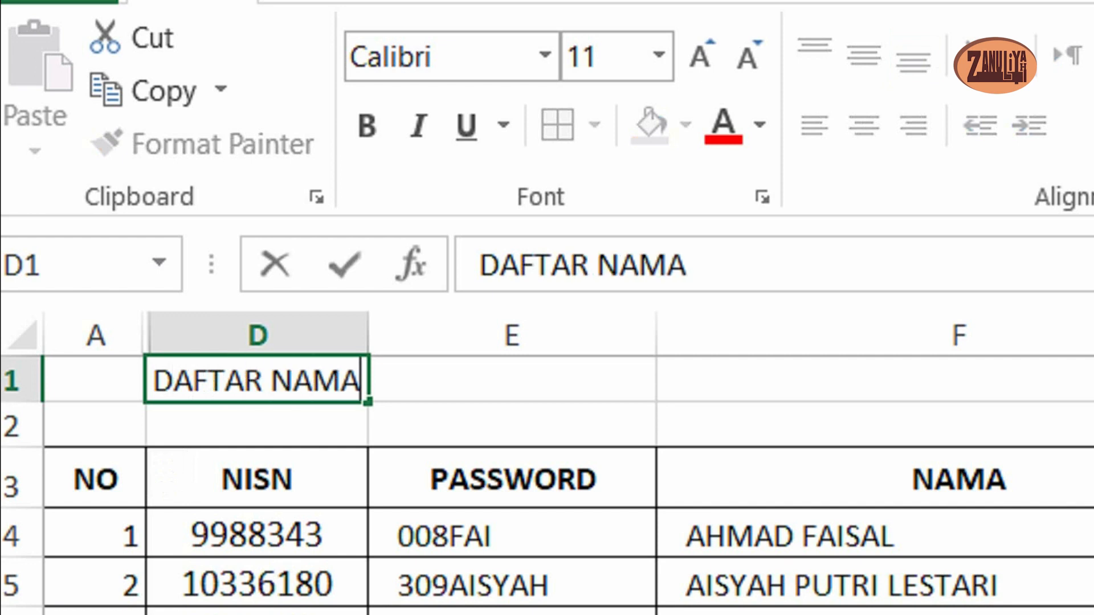
pyautogui.write(' USER')
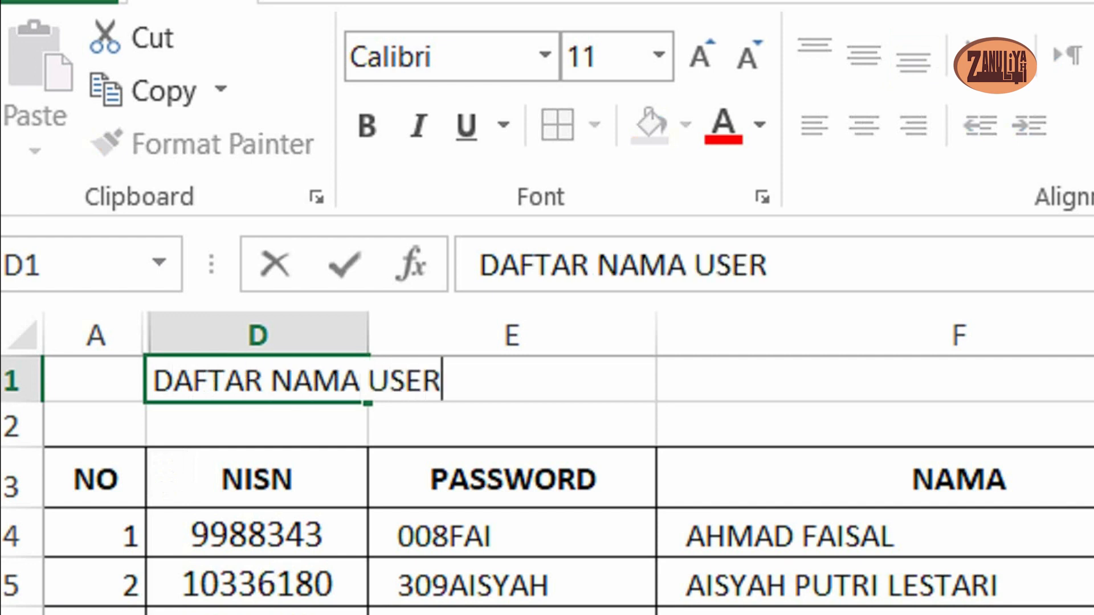
pyautogui.write(' DAN ')
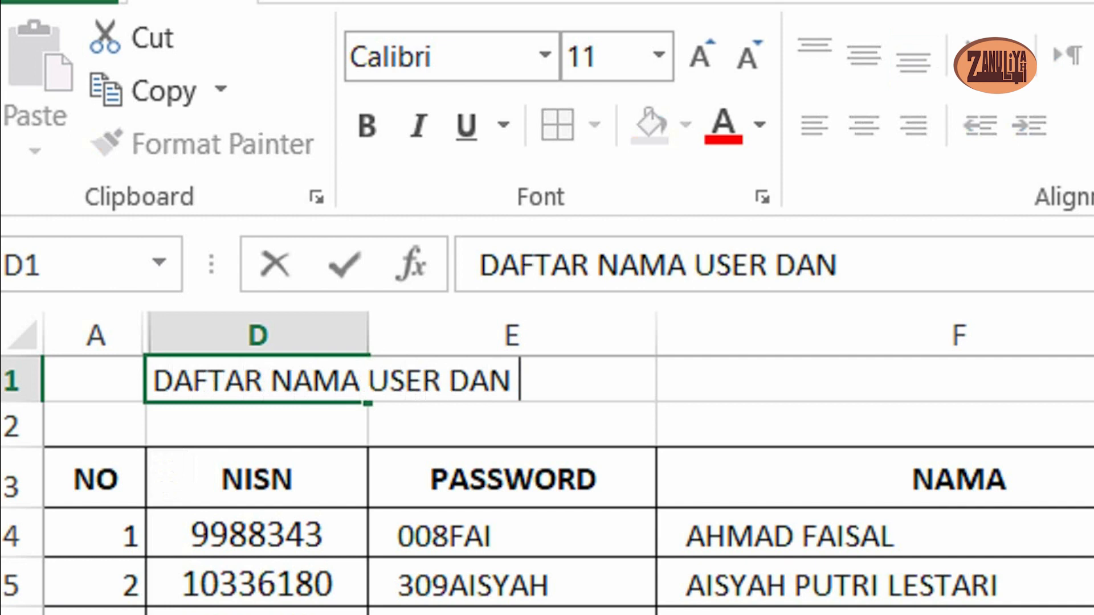
pyautogui.write('PASSWO')
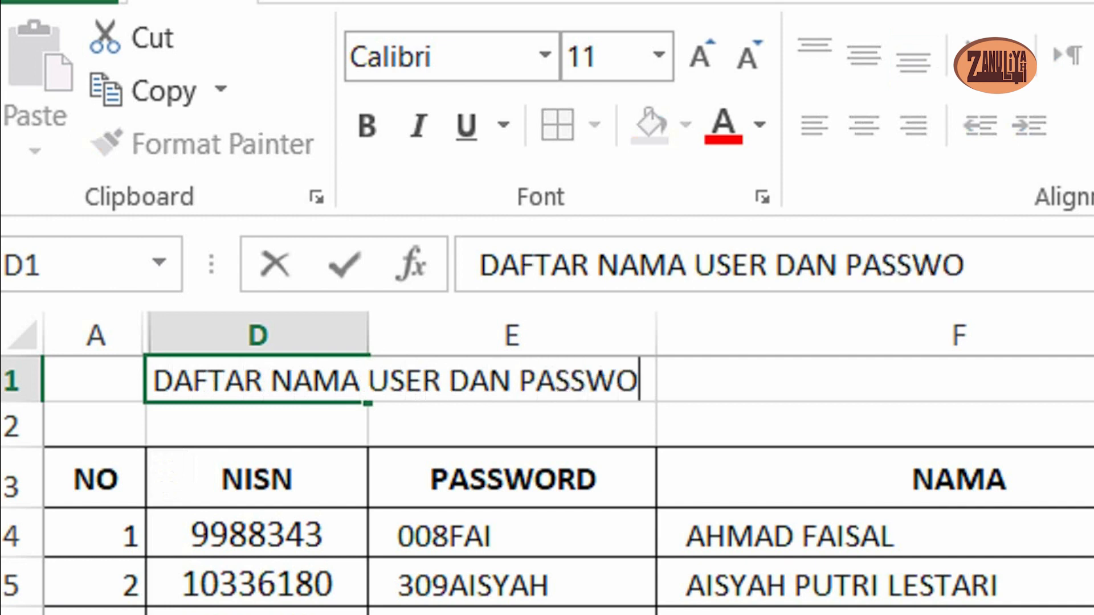
pyautogui.write('RD')
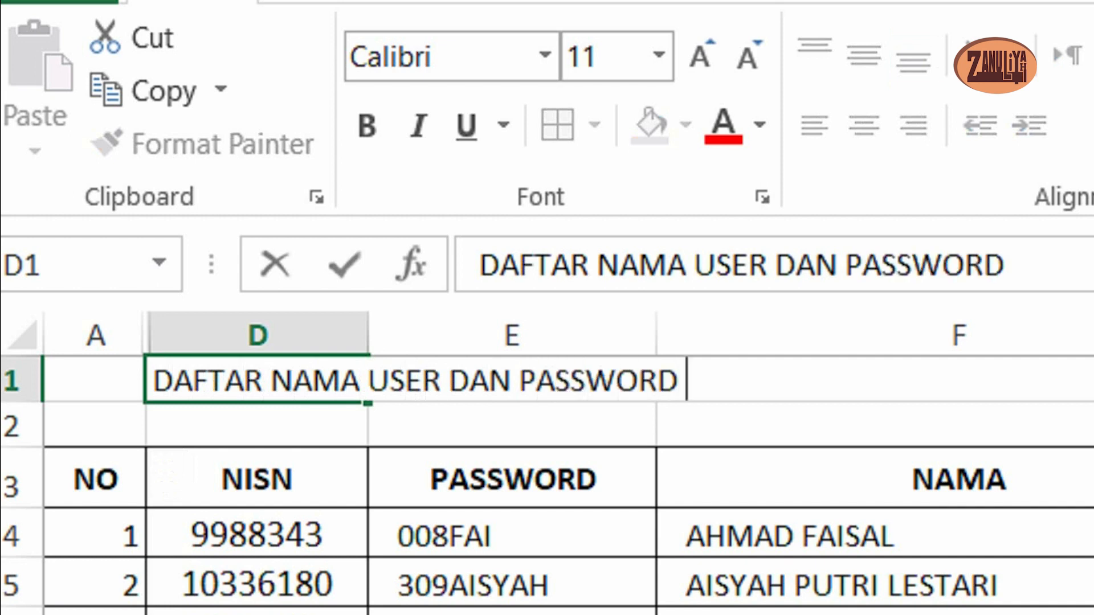
pyautogui.write(' ELEARNING')
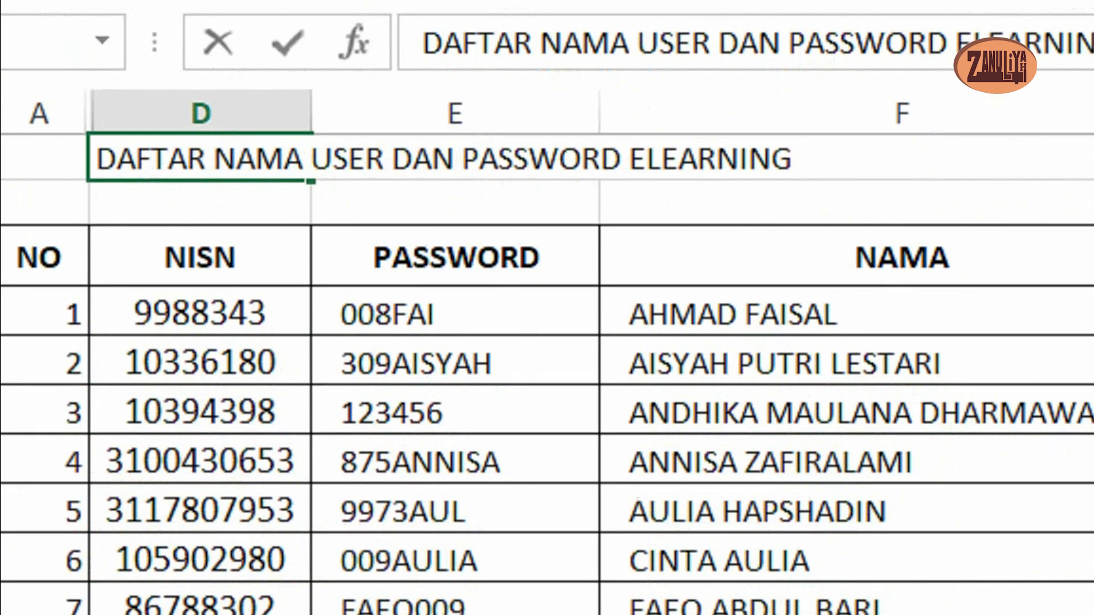
pyautogui.click(900, 462)
# - Merge and centre the title across D1 to G1 and format it as bold with font size 14
pyautogui.click(191, 159)
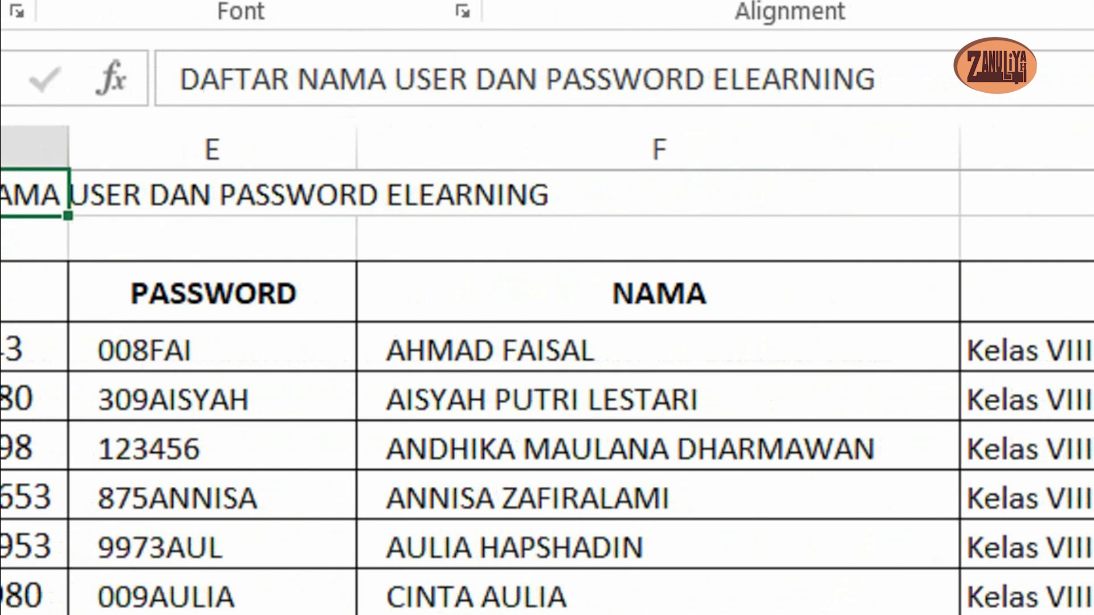
pyautogui.keyDown('shift'); pyautogui.click(820, 194); pyautogui.keyUp('shift')
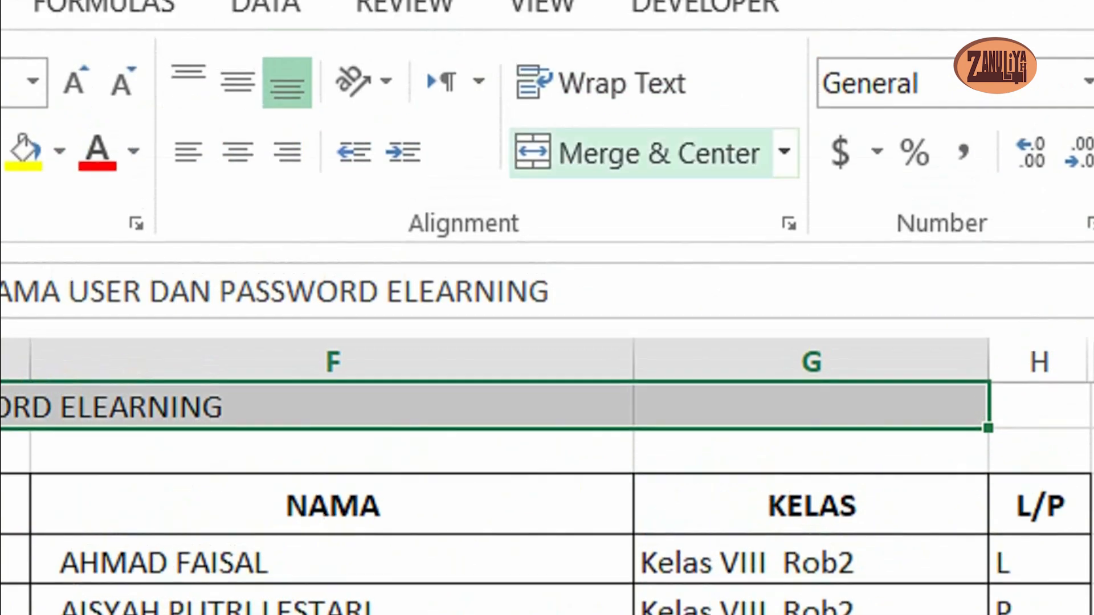
pyautogui.click(655, 152)
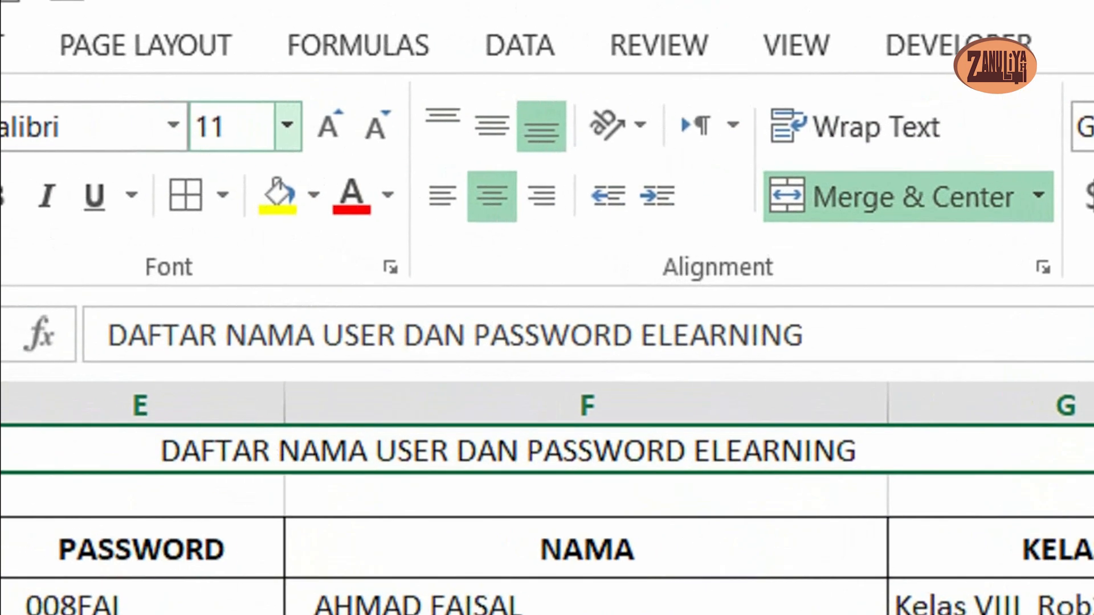
pyautogui.click(130, 83)
pyautogui.click(261, 406)
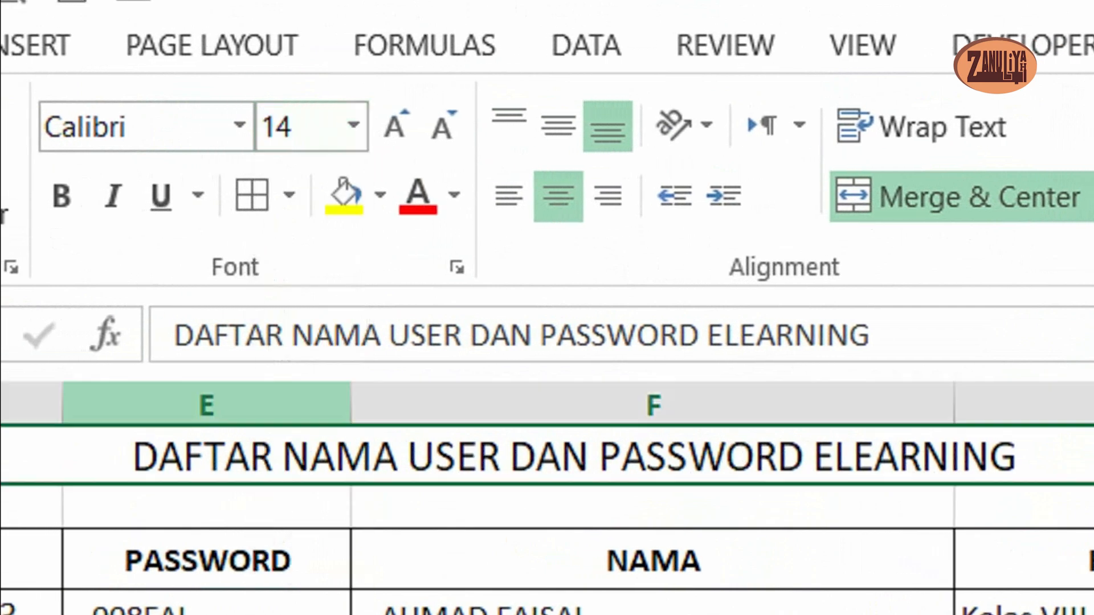
pyautogui.click(220, 197)
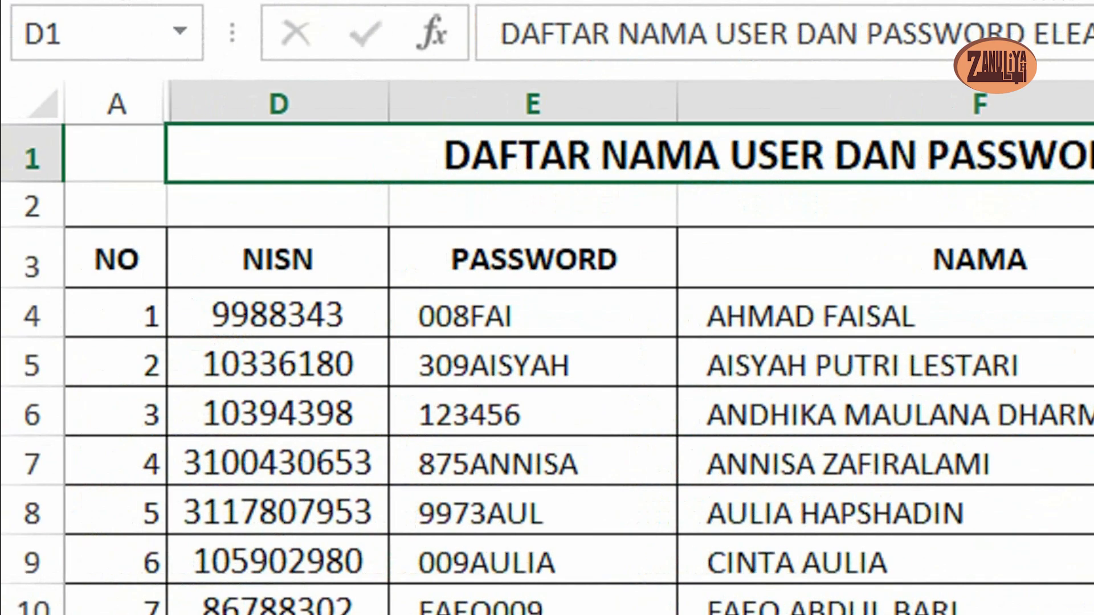
# - Fill the header cells in row 3, from NO to L/P, with light grey
pyautogui.click(116, 259)
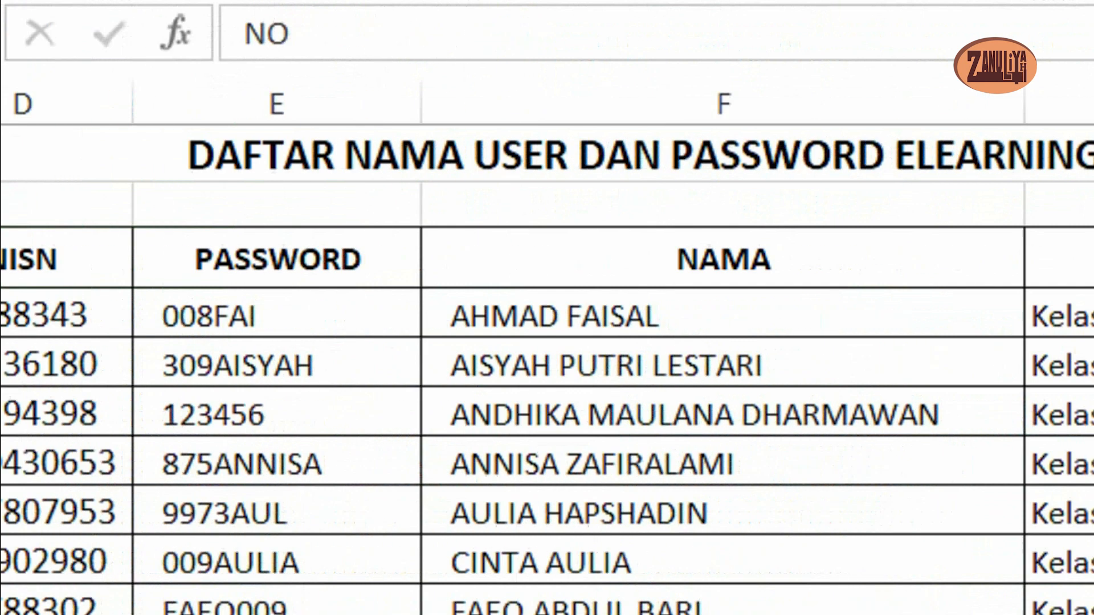
pyautogui.hotkey('ctrl', 'shift', 'Right')
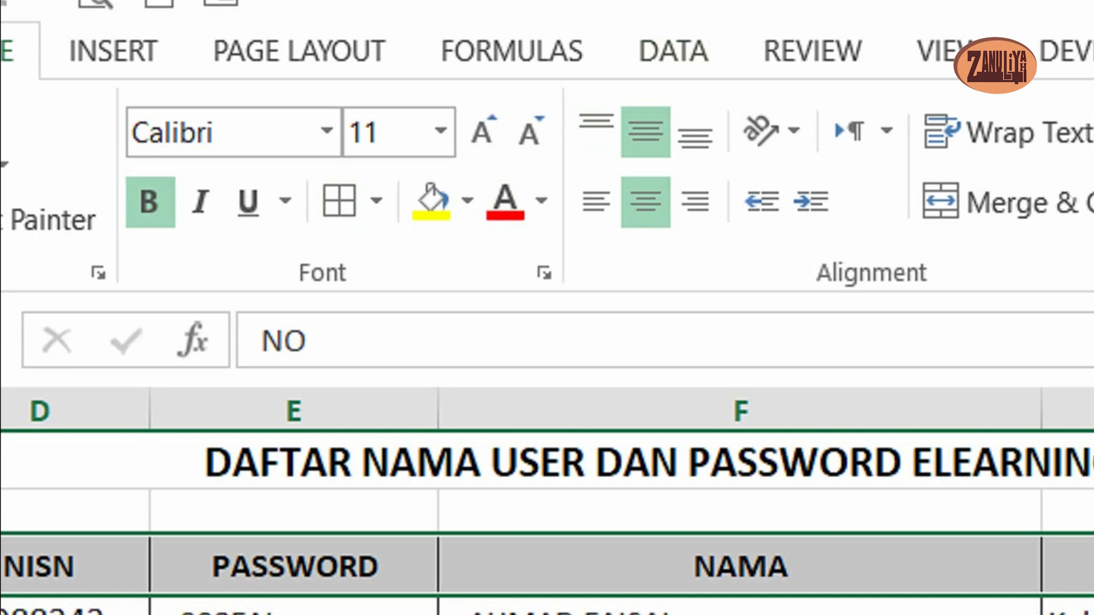
pyautogui.click(476, 200)
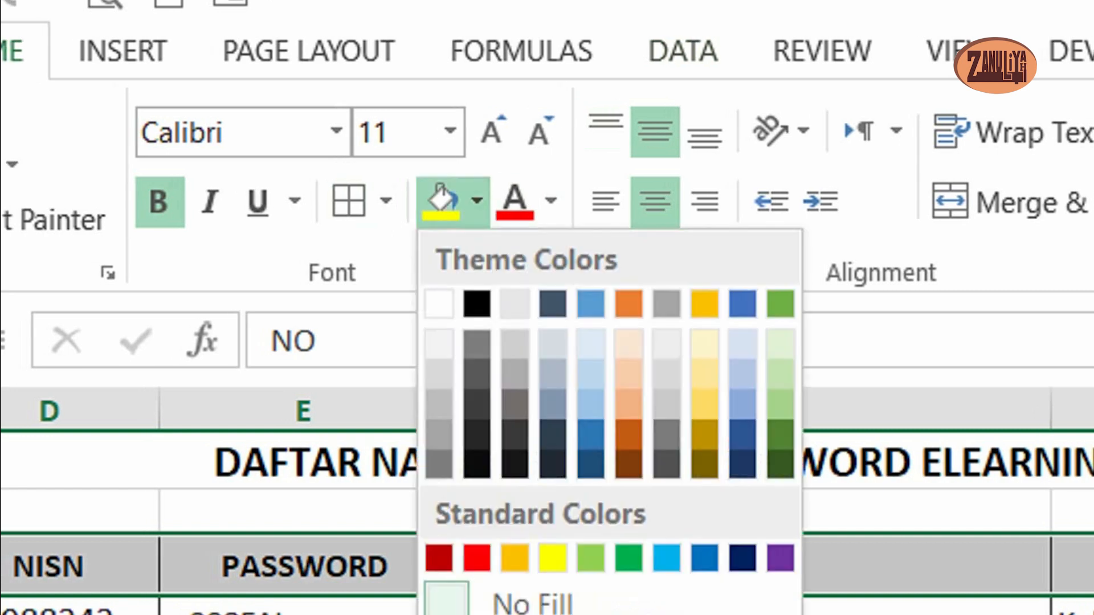
pyautogui.click(438, 375)
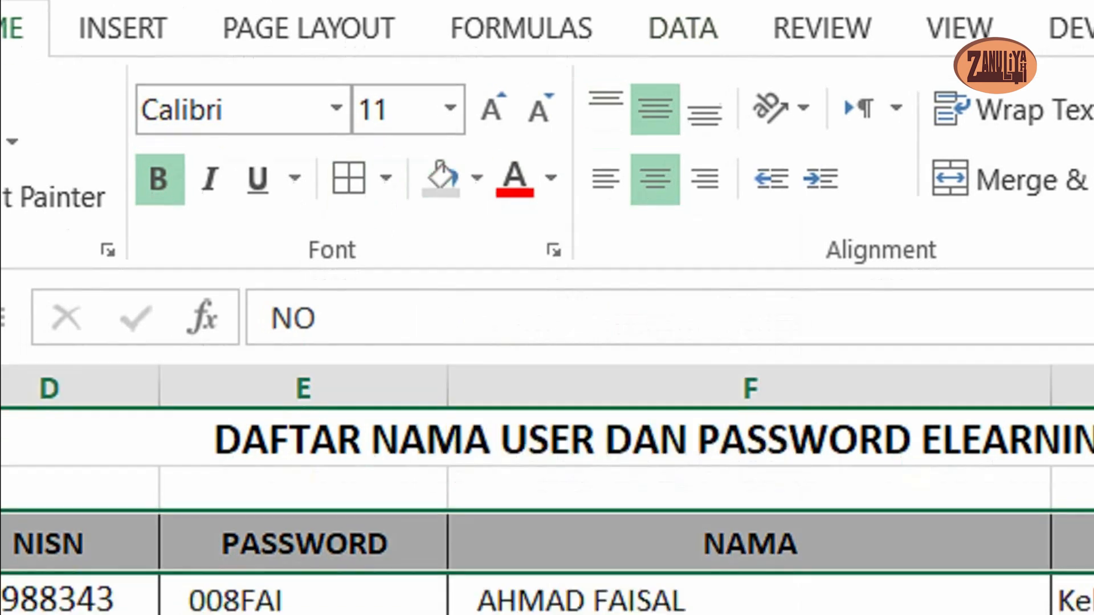
pyautogui.click(303, 609)
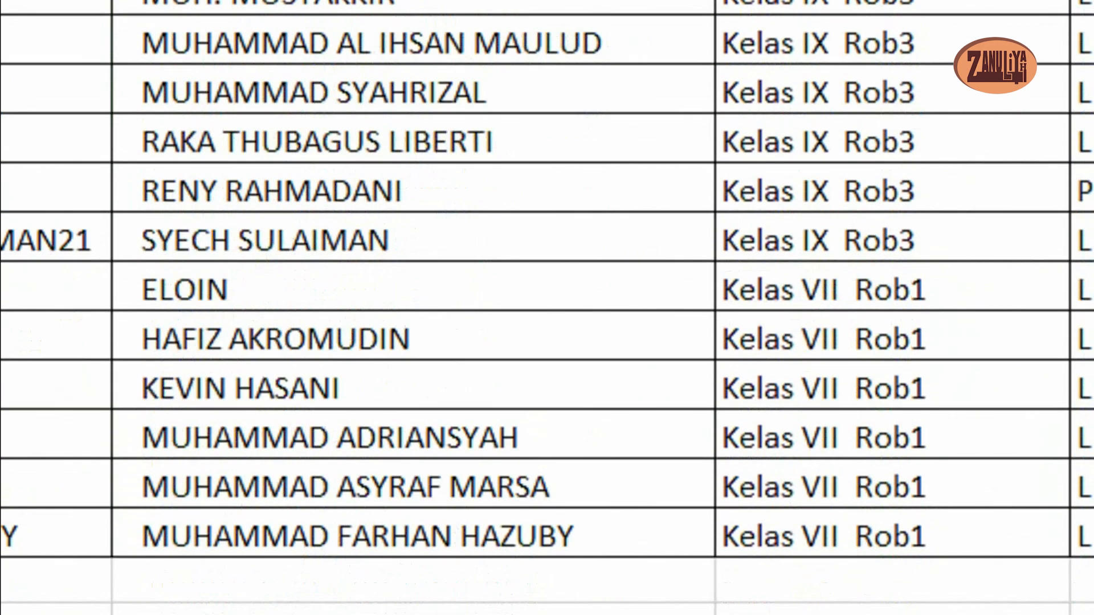
# - Add filters to the header row from NO to L/P and sort the table by KELAS from A to Z
pyautogui.scroll(7, 546, 308)
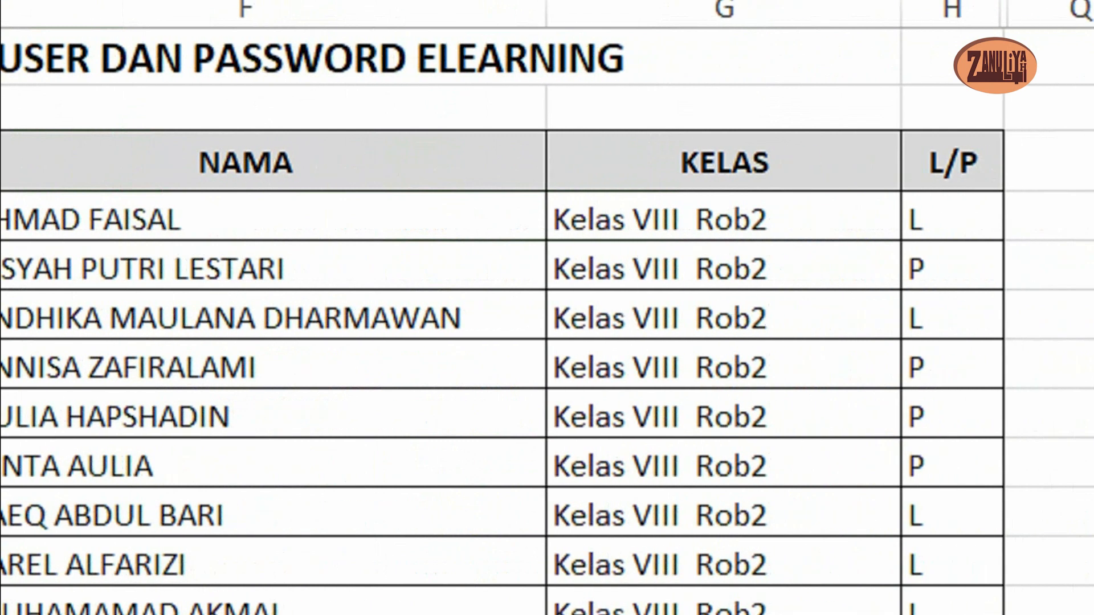
pyautogui.moveTo(1, 163); pyautogui.dragTo(952, 163)
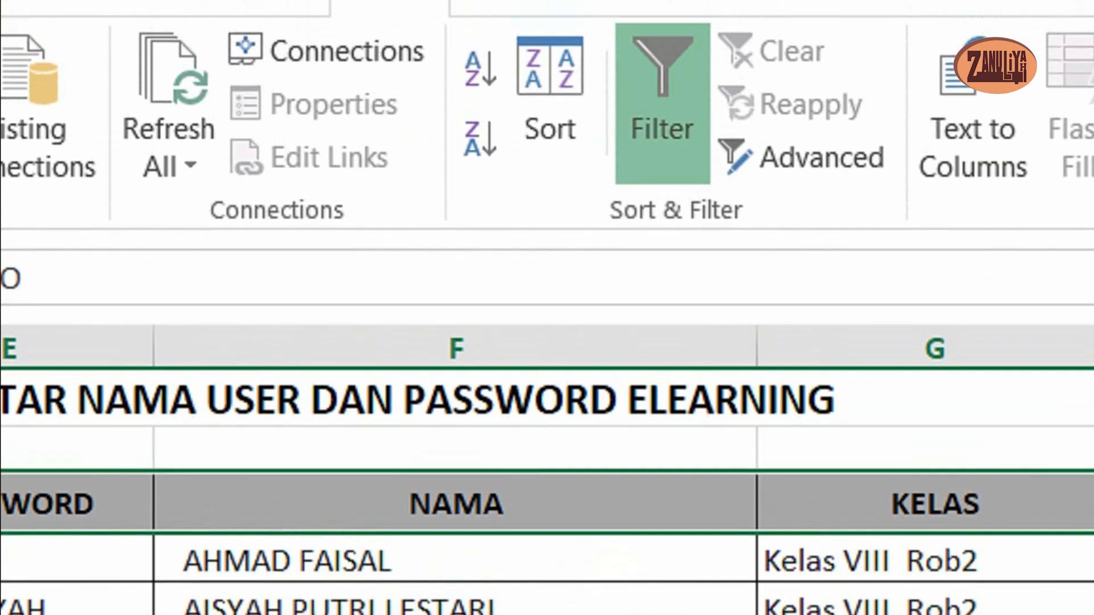
pyautogui.click(662, 103)
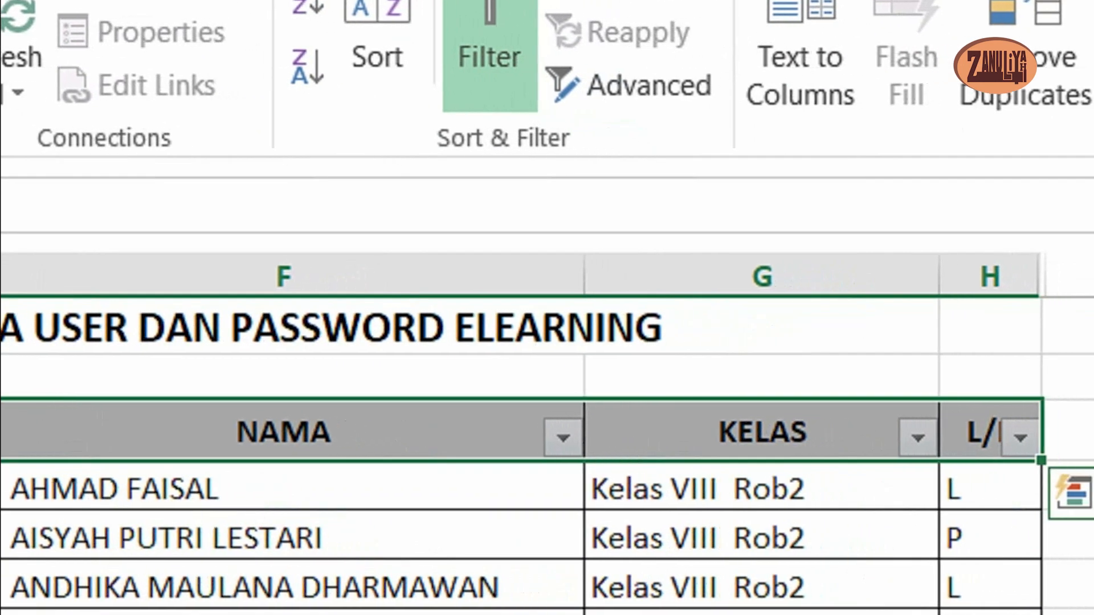
pyautogui.click(1019, 453)
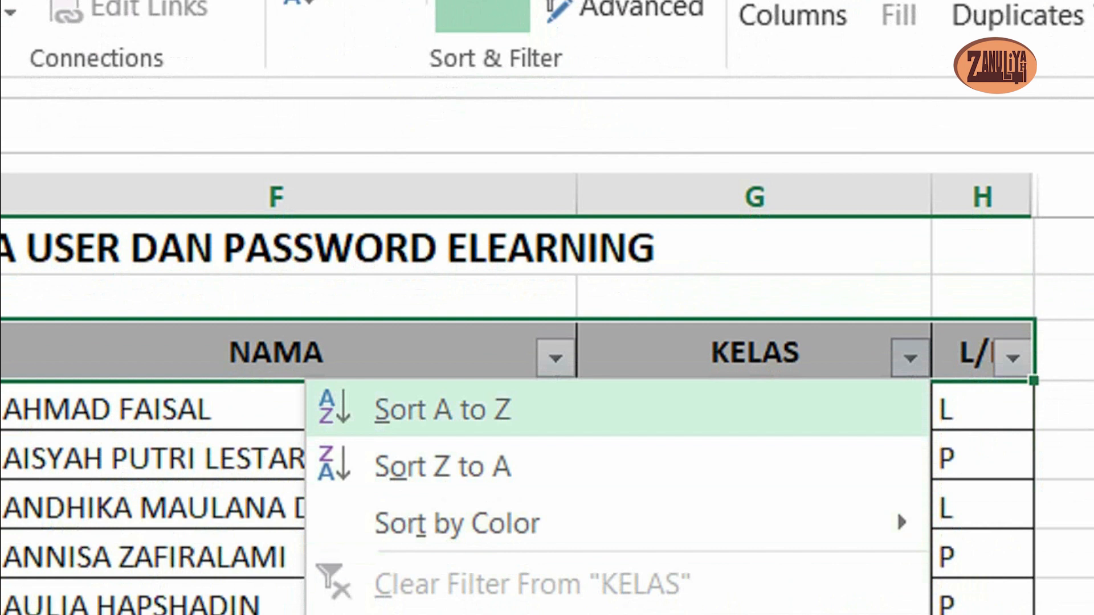
pyautogui.press('Return')
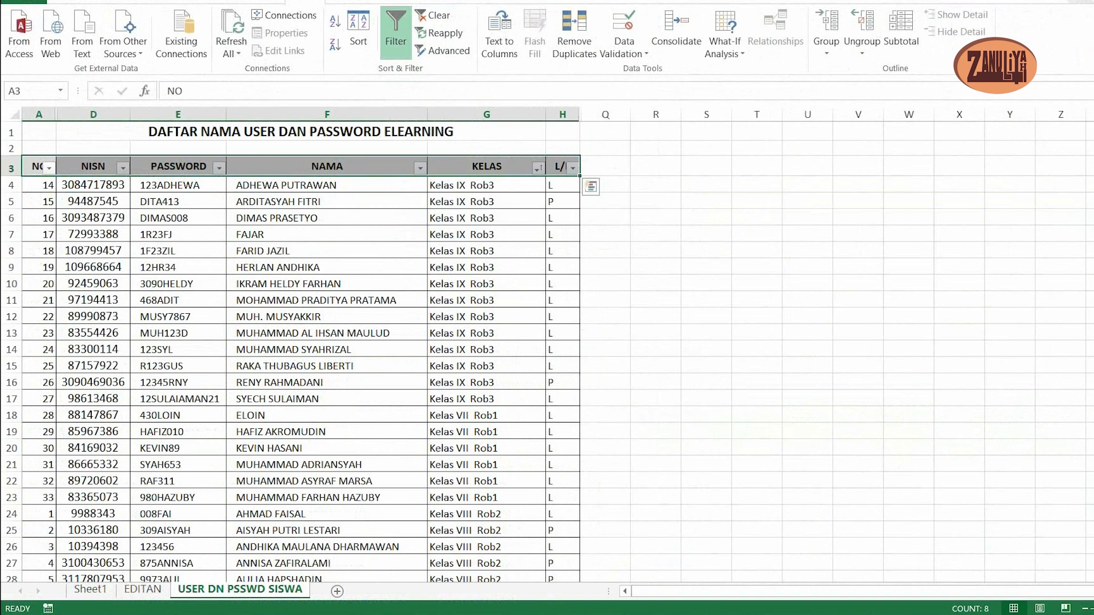
# - Insert a blank column between the KELAS and L/P columns of the table
pyautogui.click(486, 283)
pyautogui.click(487, 166)
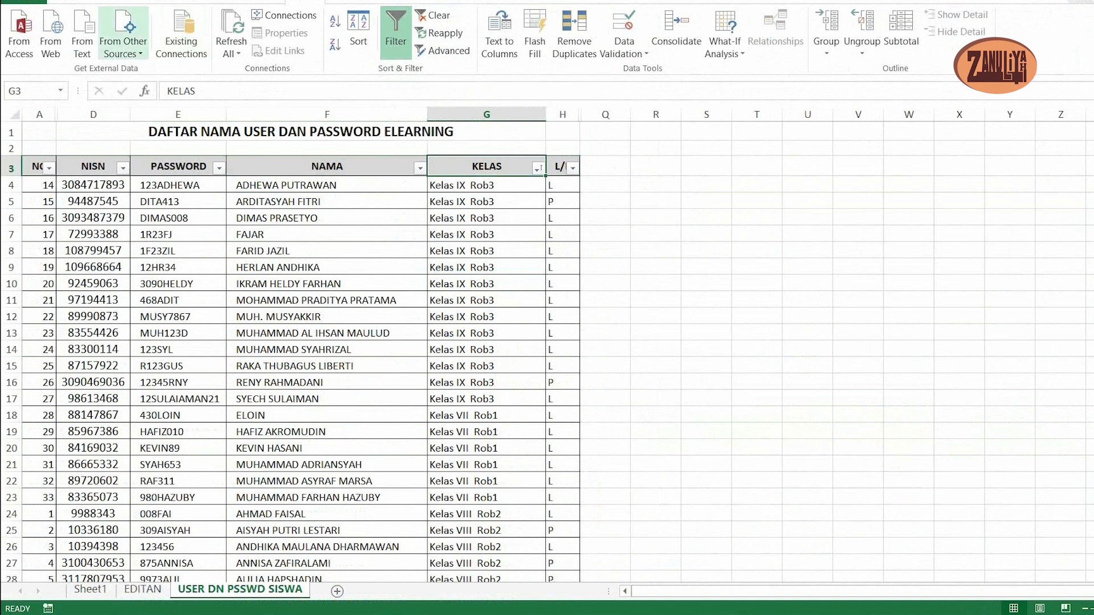
pyautogui.scroll(4, 124, 34)
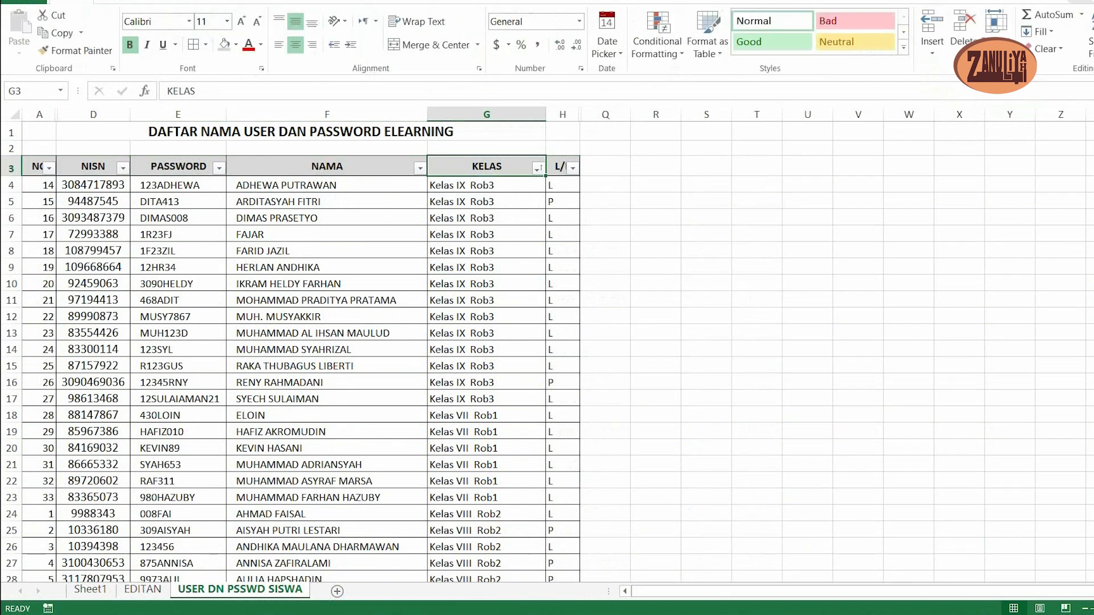
pyautogui.click(562, 185)
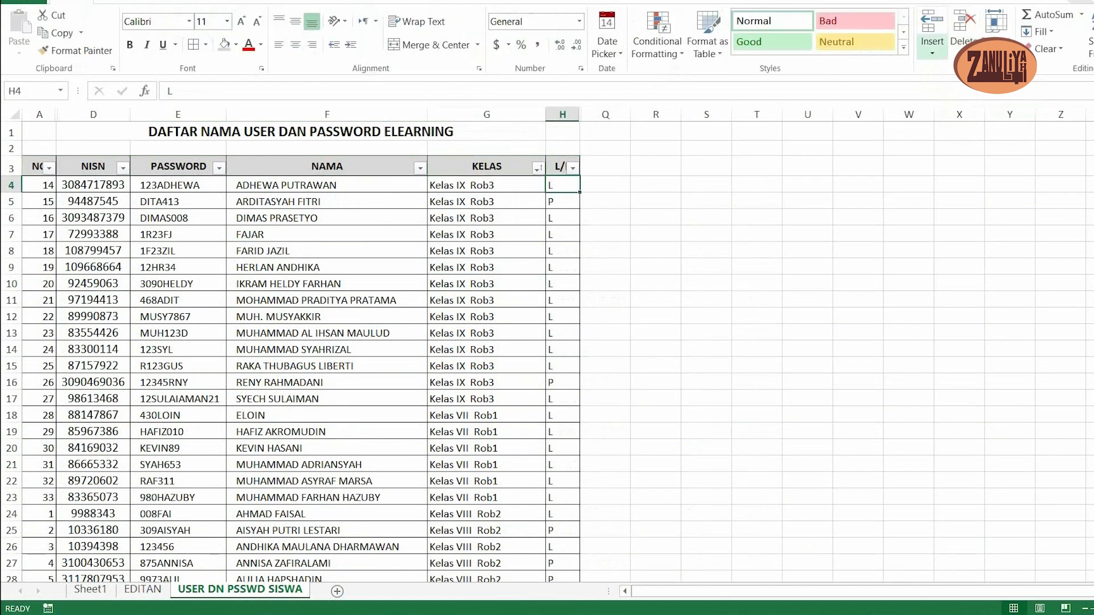
pyautogui.click(932, 48)
pyautogui.click(984, 109)
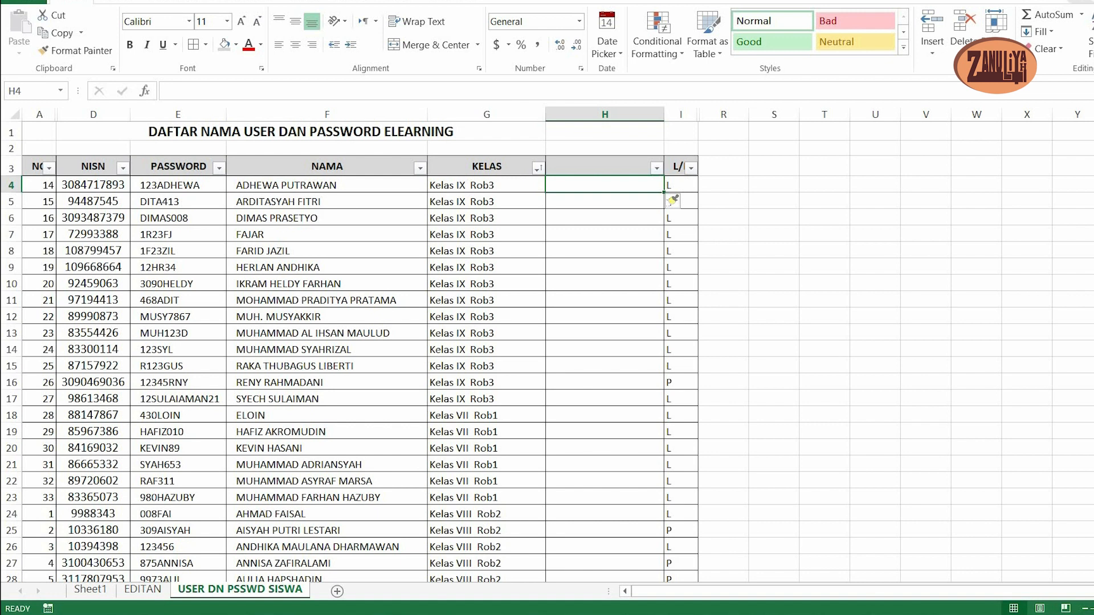
pyautogui.write('3')
pyautogui.press('Return')
pyautogui.write('3')
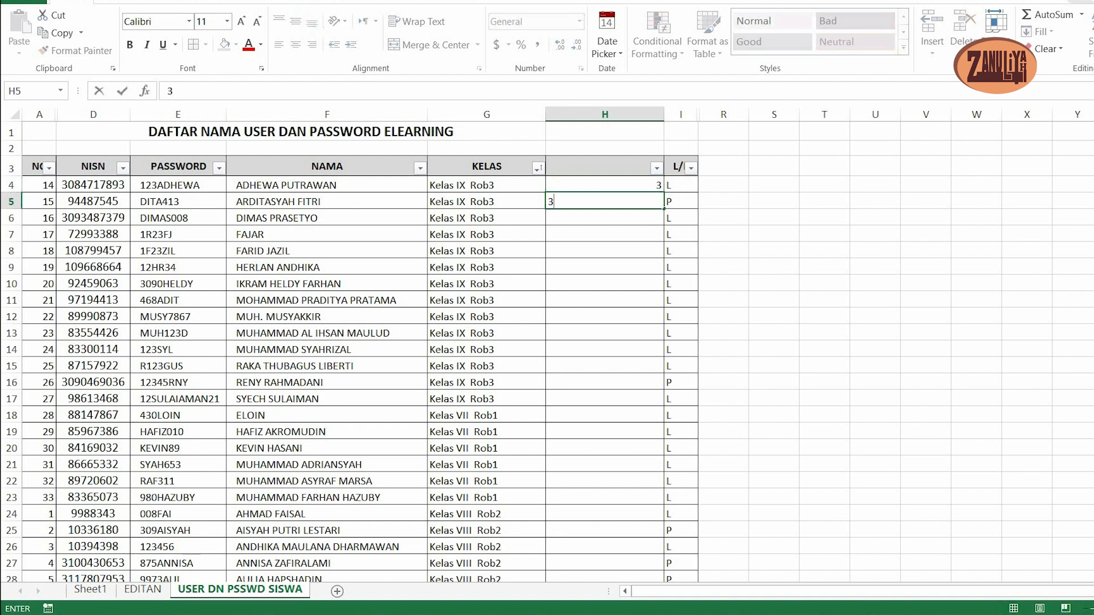
pyautogui.press('Return')
pyautogui.write('3')
pyautogui.press('Return')
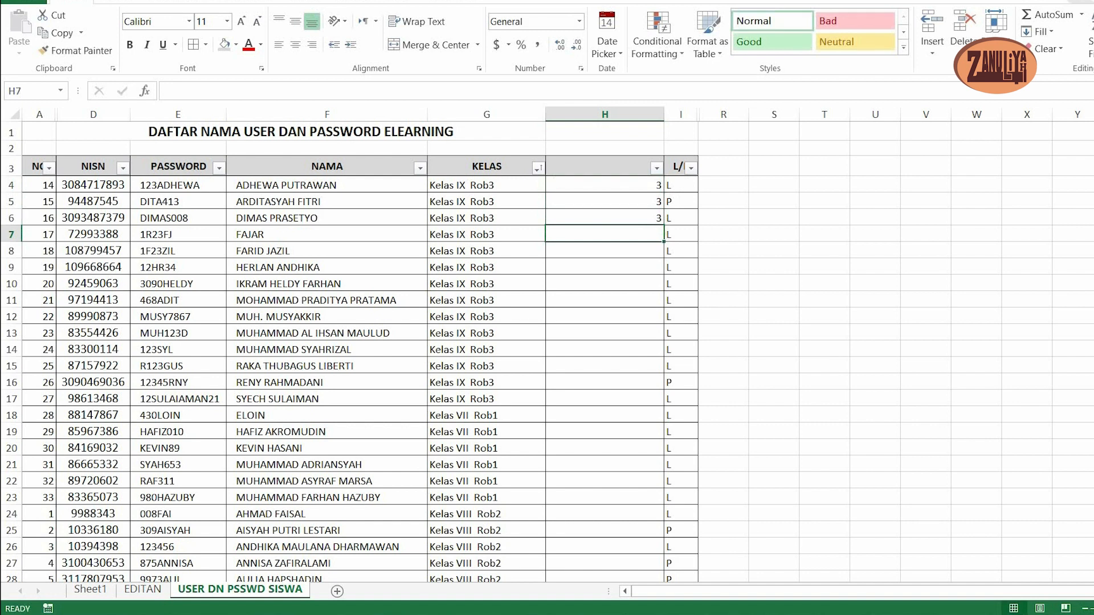
pyautogui.scroll(-2, 547, 353)
pyautogui.scroll(3, 547, 353)
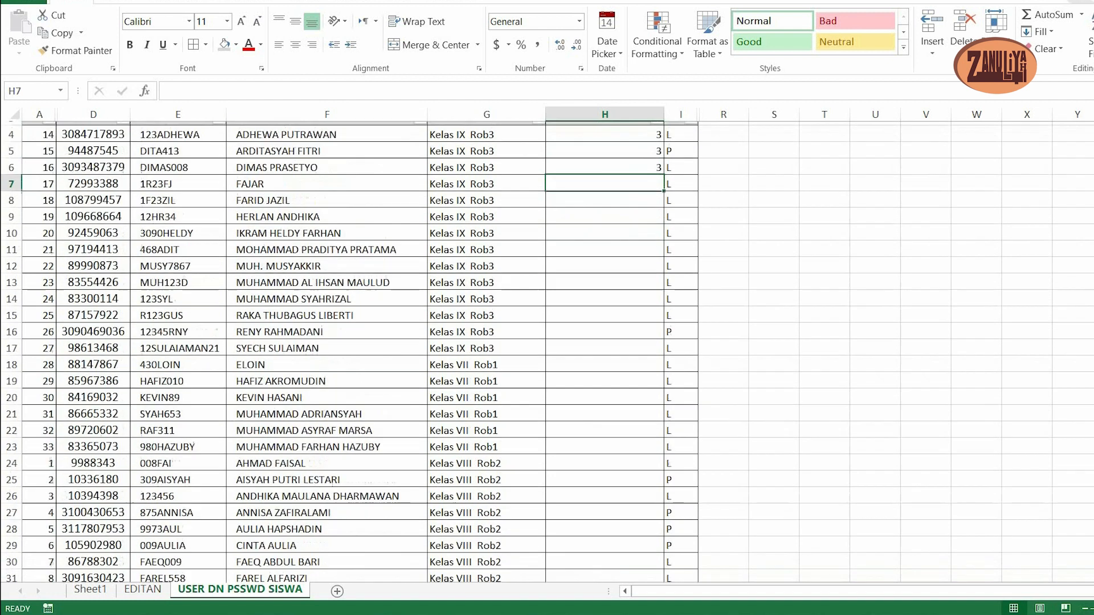
pyautogui.click(604, 267)
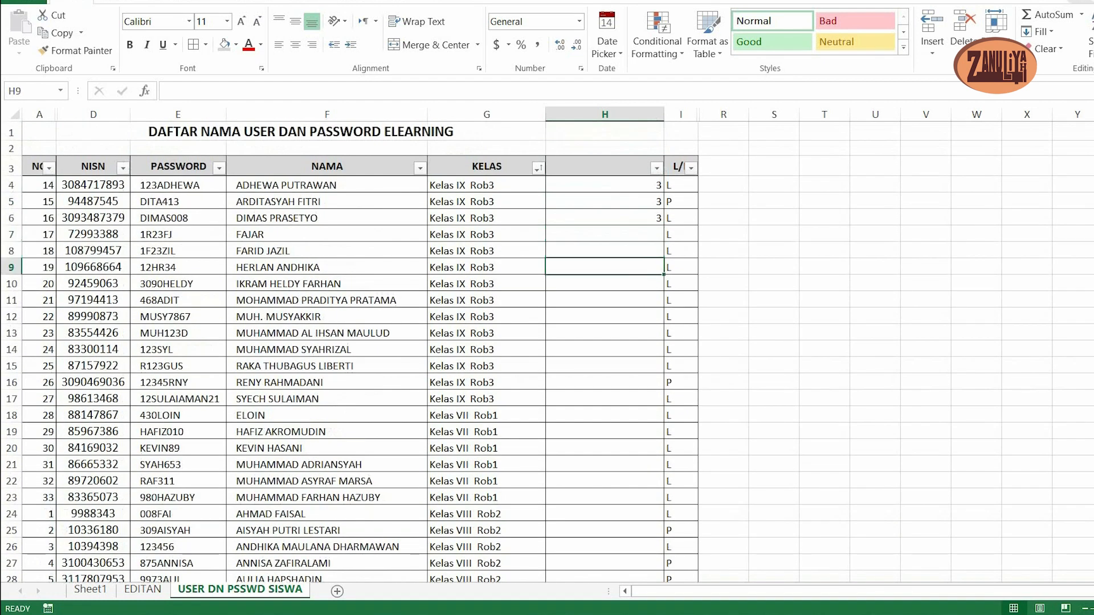
pyautogui.click(604, 185)
pyautogui.moveTo(604, 185); pyautogui.dragTo(604, 218)
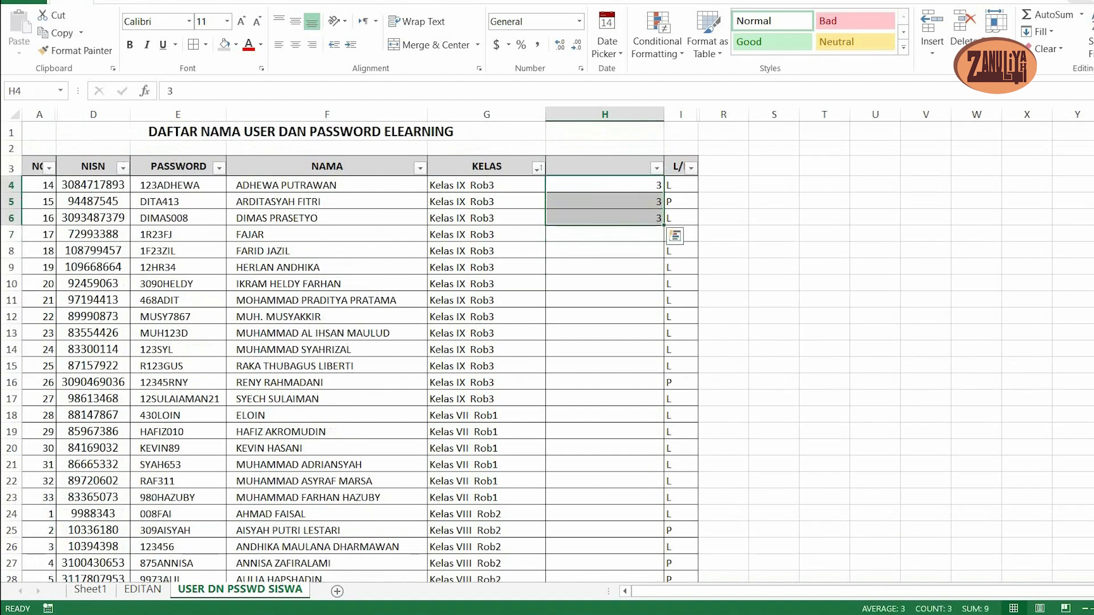
pyautogui.press('Delete')
pyautogui.click(605, 217)
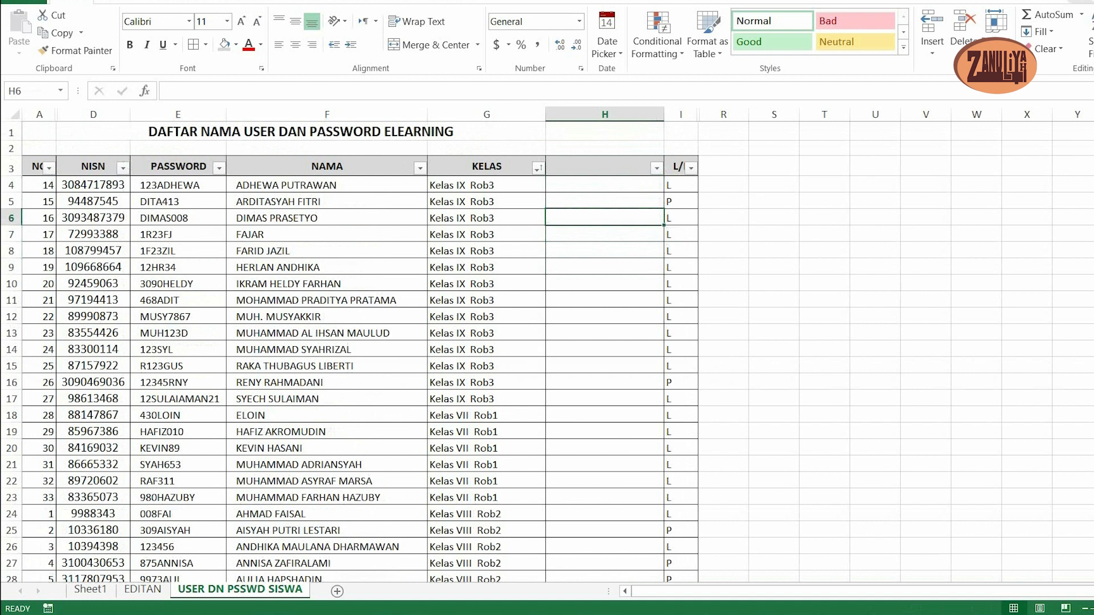
# - Enter the formula =RIGHT(G4,1) in cell H4 to extract the last character of the KELAS entry
pyautogui.click(605, 185)
pyautogui.write('=')
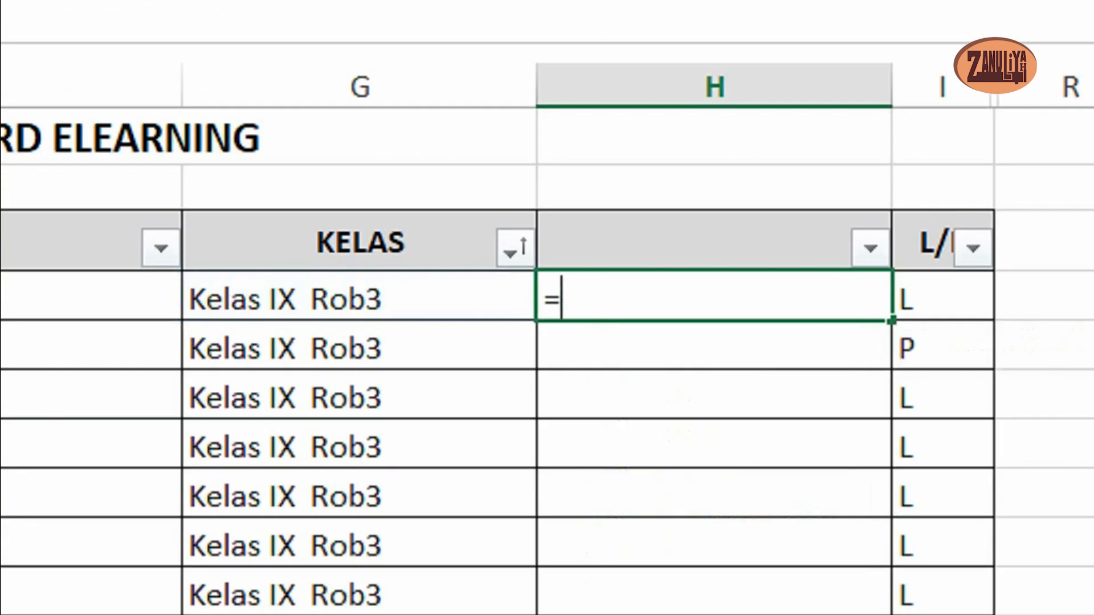
pyautogui.write('R')
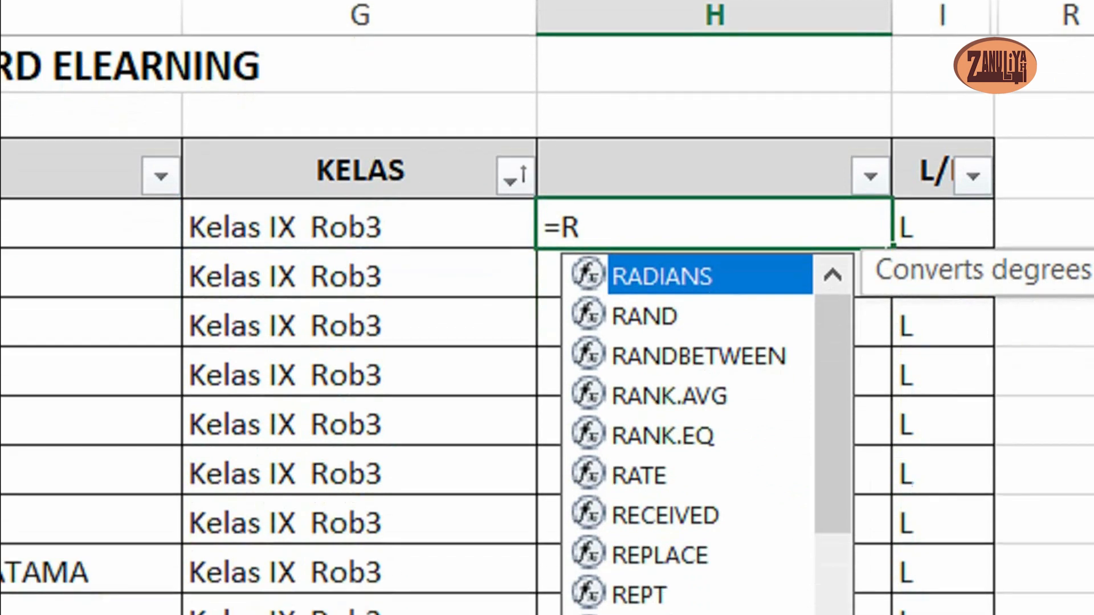
pyautogui.write('IGHT(')
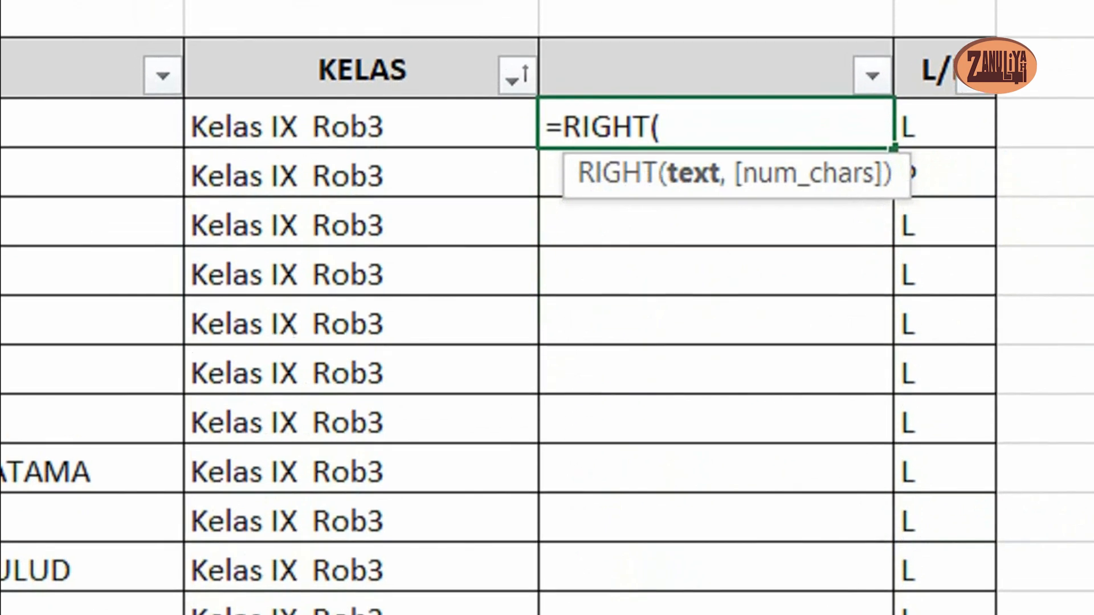
pyautogui.click(361, 123)
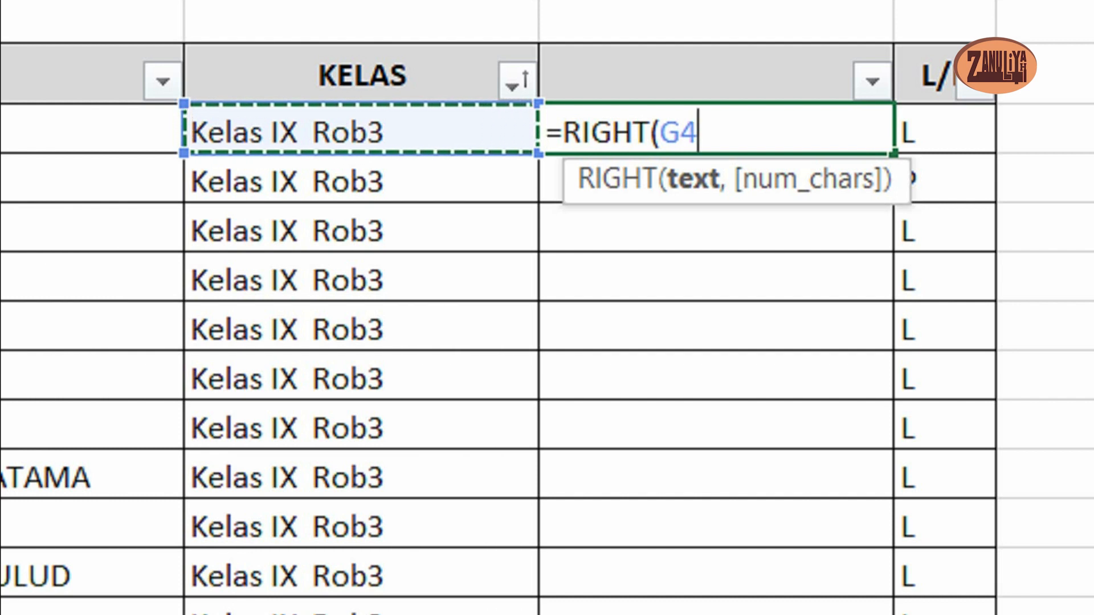
pyautogui.write(',')
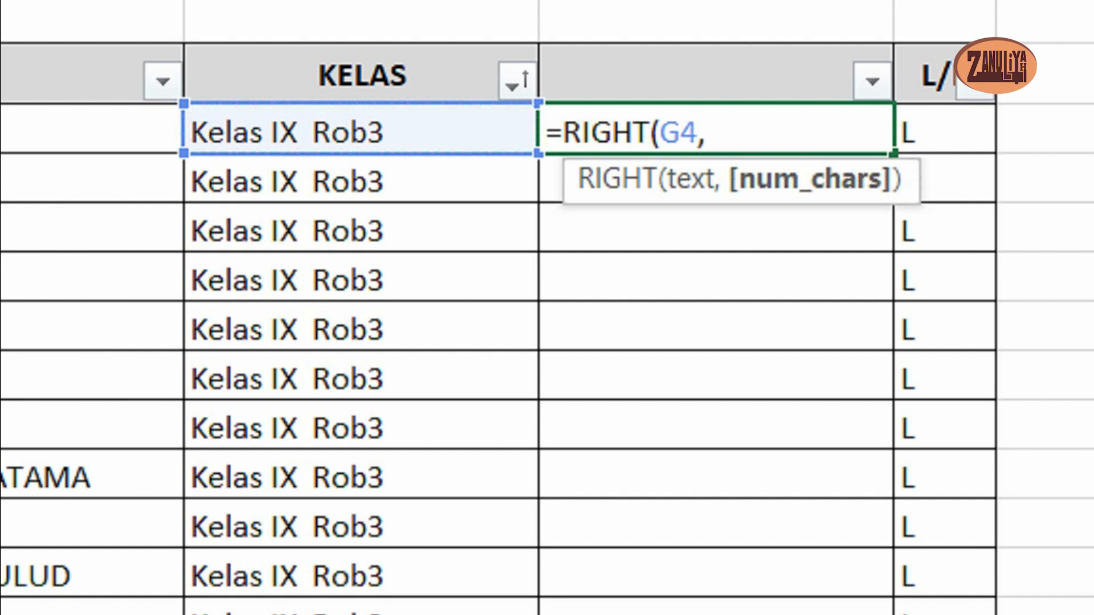
pyautogui.write('1)')
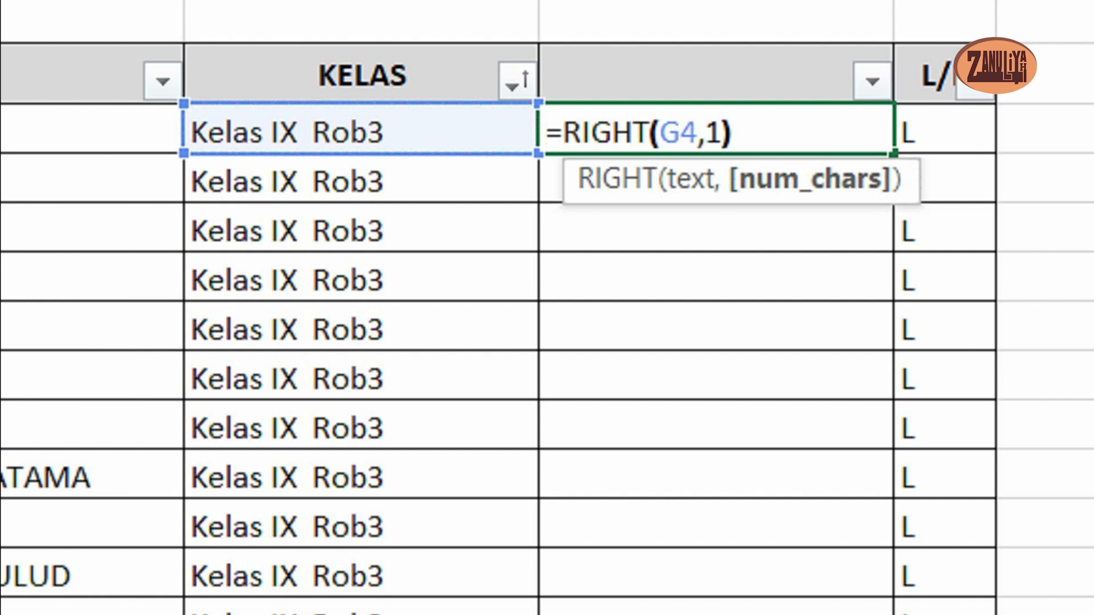
pyautogui.press('Return')
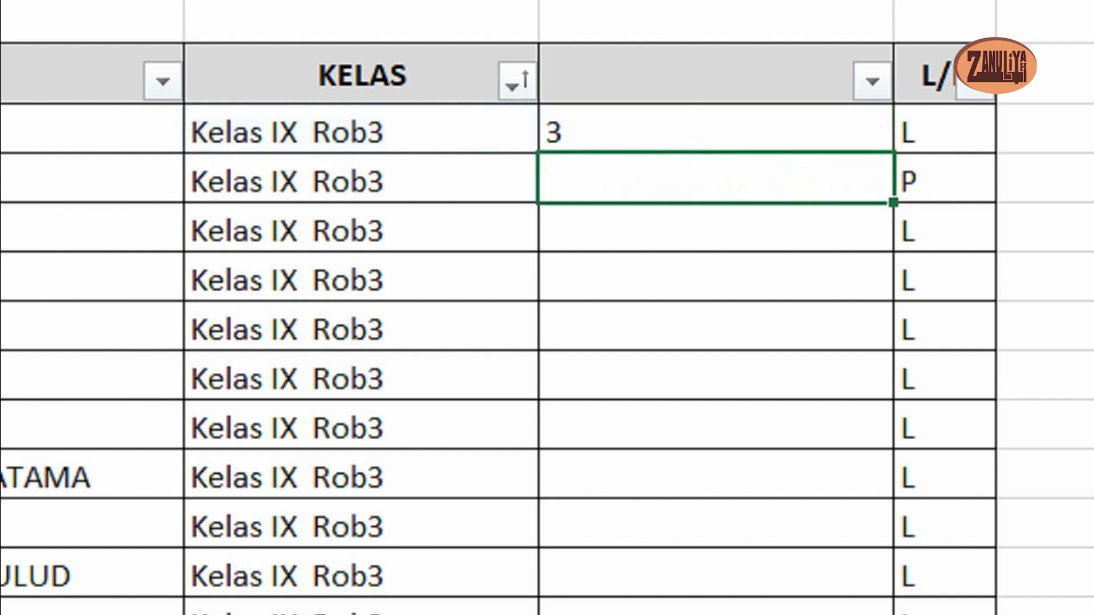
# - Copy the RIGHT formula from H4 down the helper column to the last student row
pyautogui.click(716, 130)
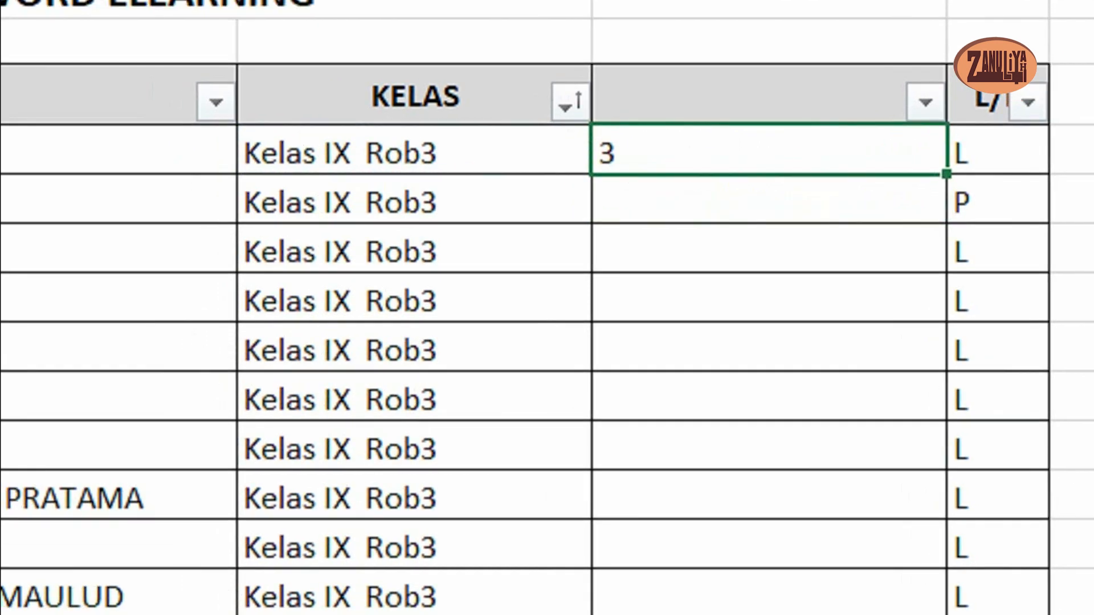
pyautogui.hotkey('ctrl', 'c')
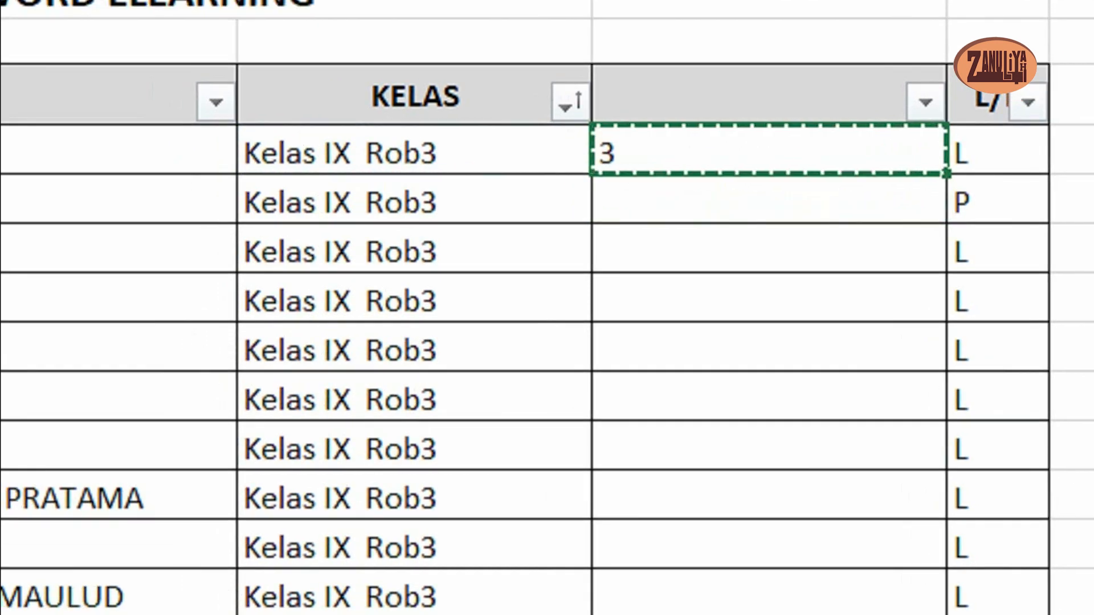
pyautogui.scroll(-3, 546, 308)
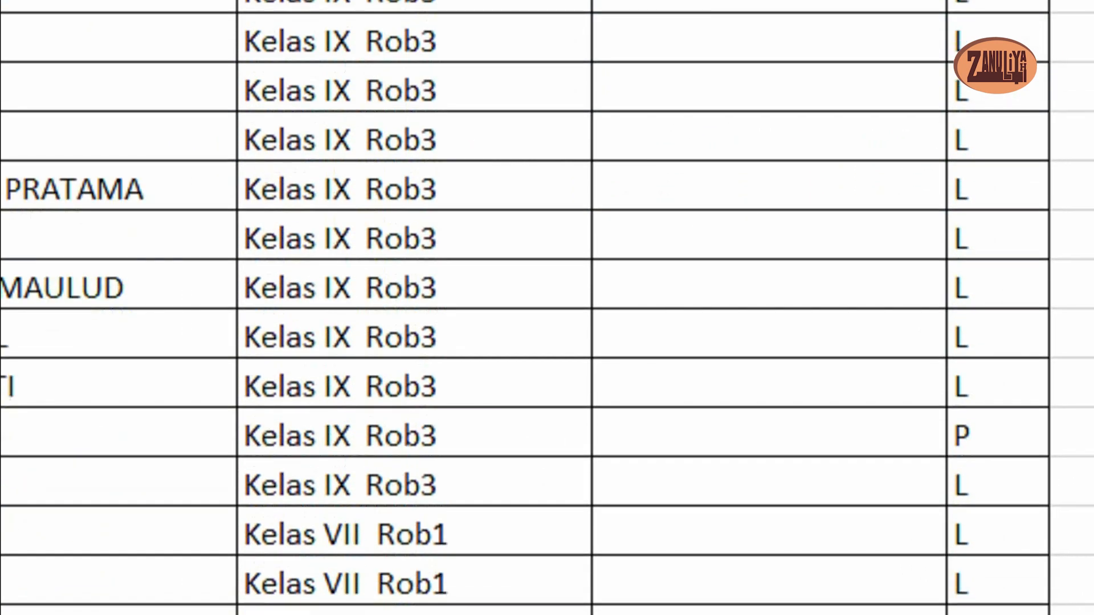
pyautogui.scroll(3, 547, 307)
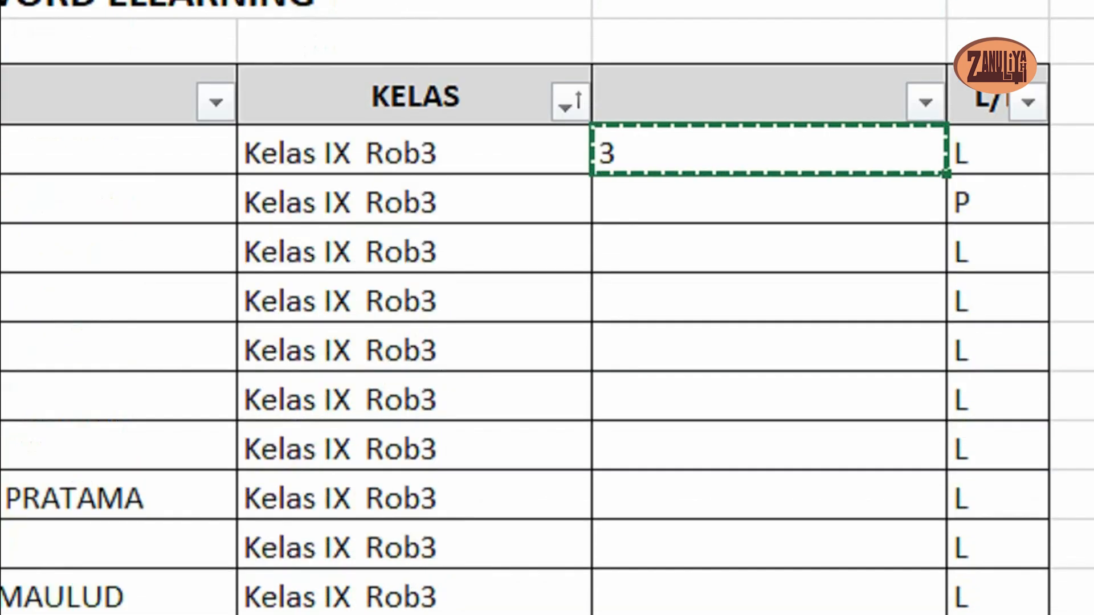
pyautogui.scroll(-7, 547, 307)
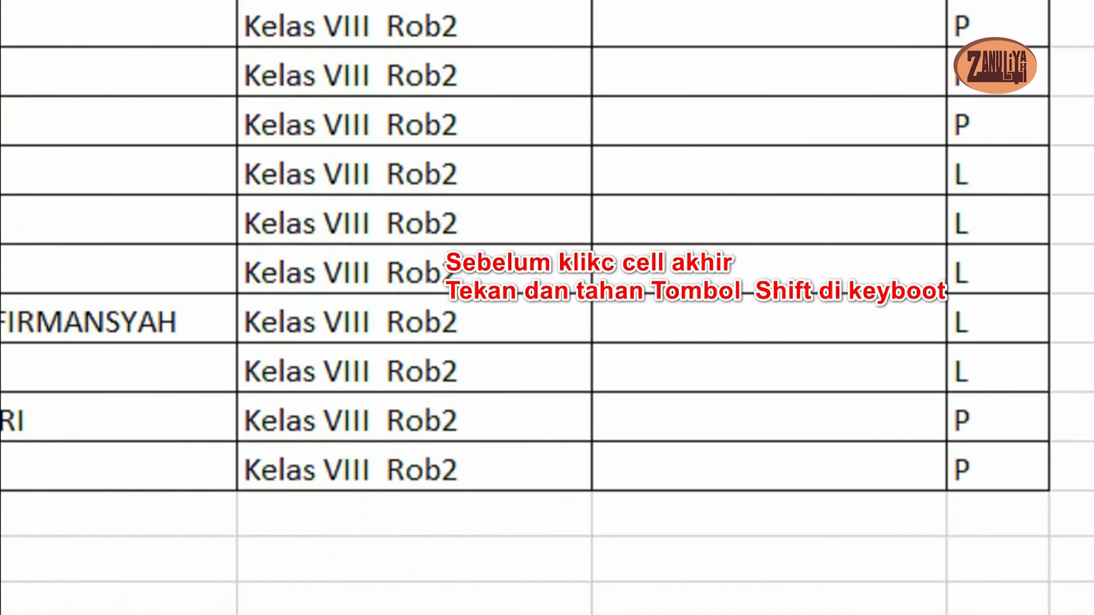
pyautogui.keyDown('shift'); pyautogui.click(934, 479); pyautogui.keyUp('shift')
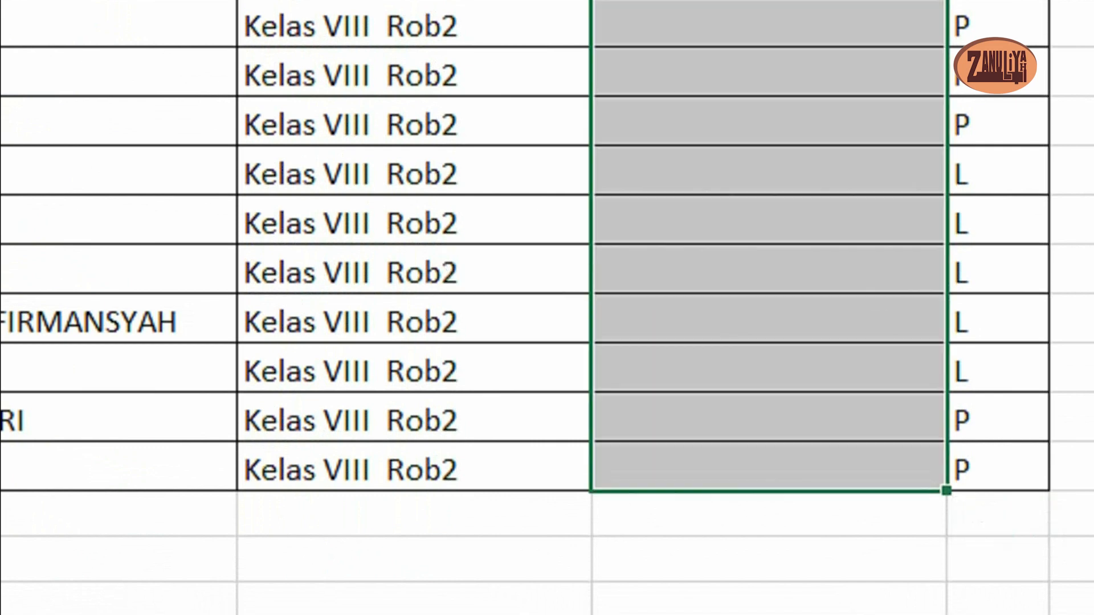
pyautogui.write('3')
pyautogui.hotkey('ctrl', 'Return')
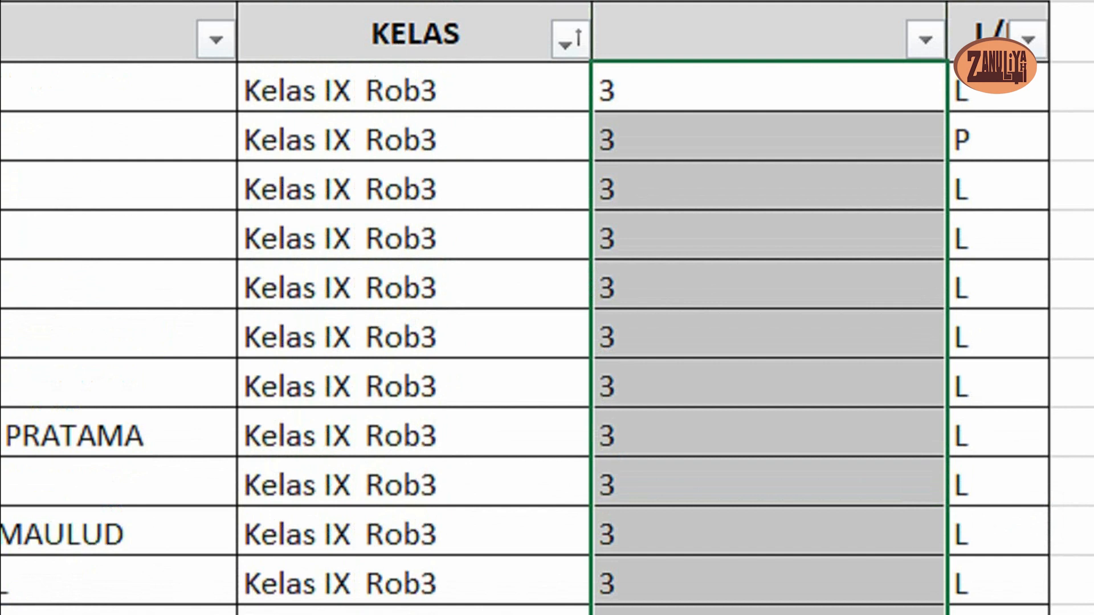
pyautogui.scroll(-3, 547, 307)
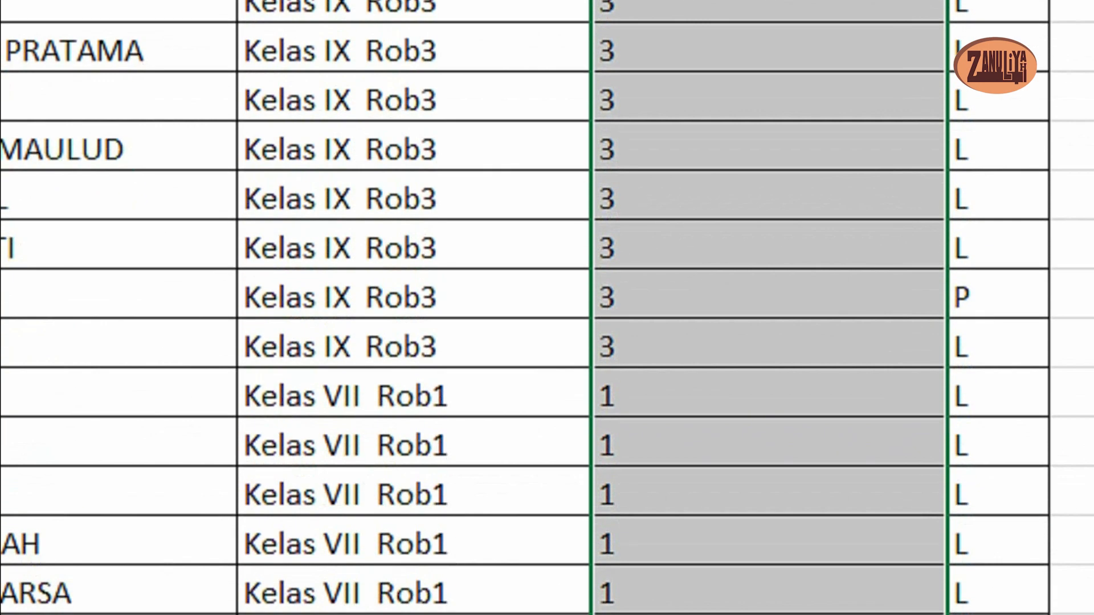
pyautogui.scroll(-1, 546, 307)
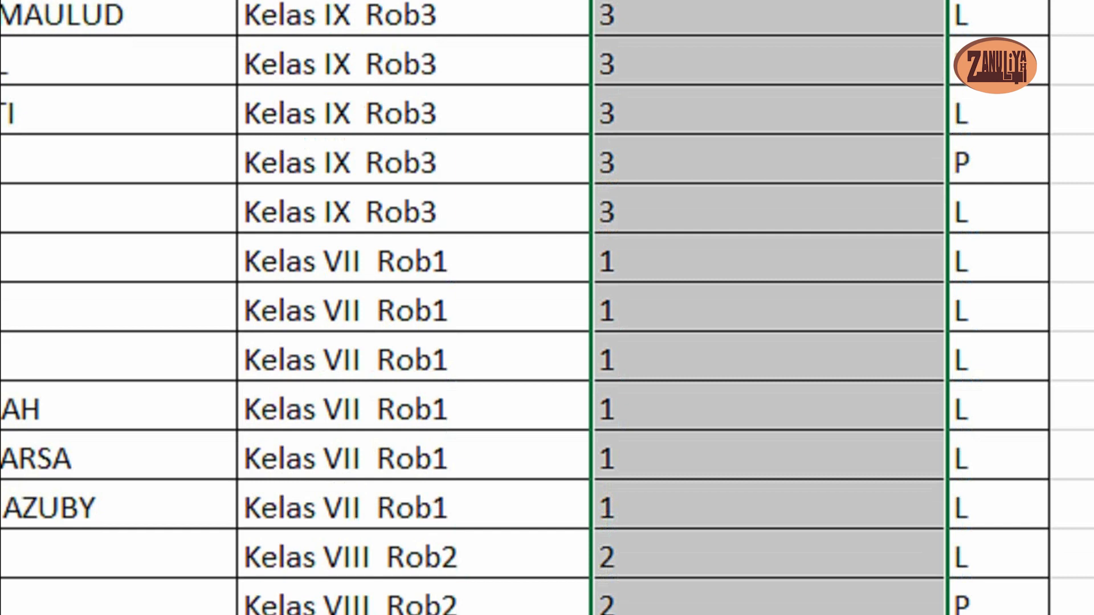
pyautogui.scroll(2, 547, 308)
pyautogui.scroll(2, 546, 307)
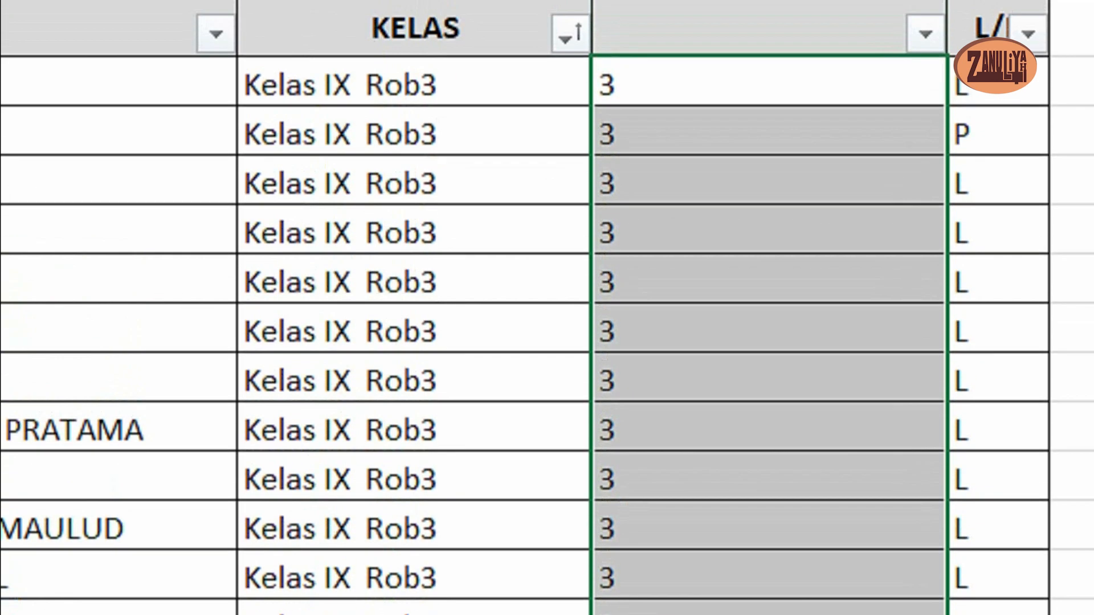
# - Sort the table by the helper column H from A to Z
pyautogui.click(769, 126)
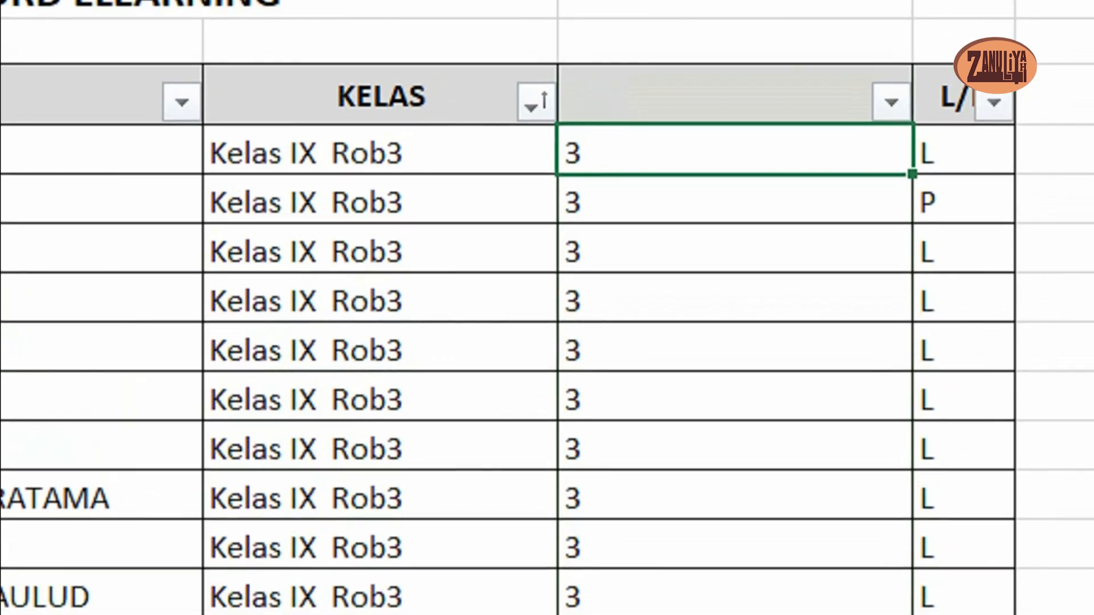
pyautogui.click(910, 79)
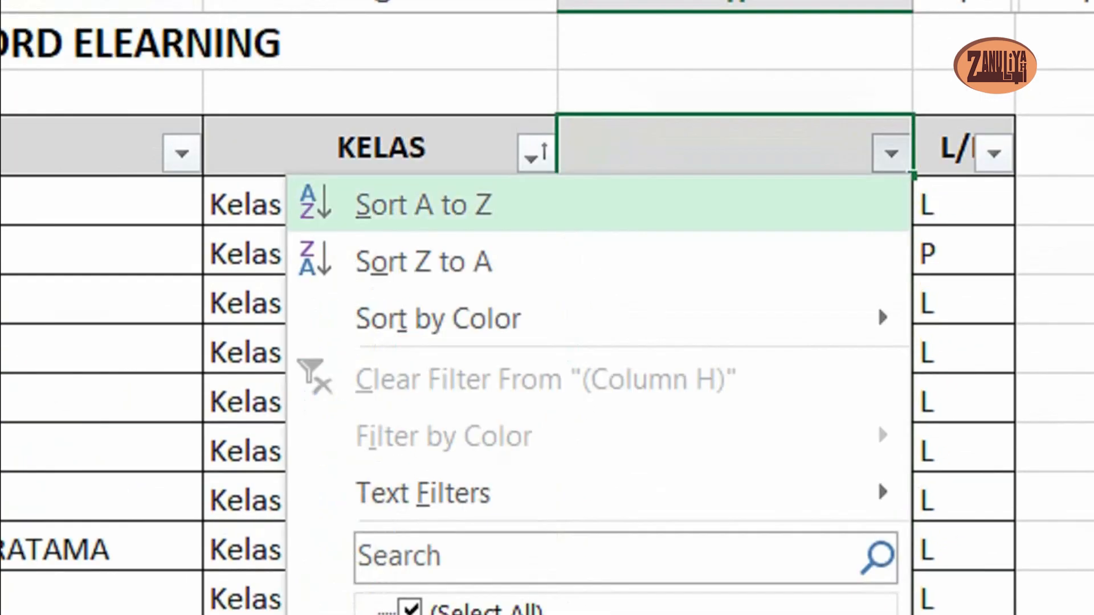
pyautogui.click(435, 129)
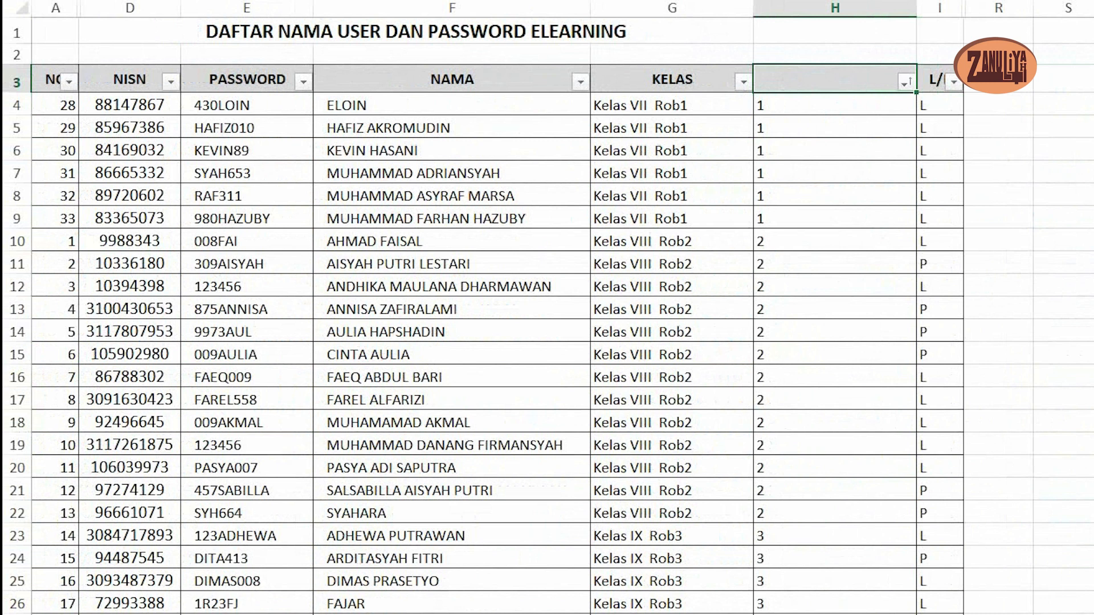
# - Examine the class order and numbering of the sorted list and compare it with the list on sheet EDITAN
pyautogui.scroll(-4, 546, 342)
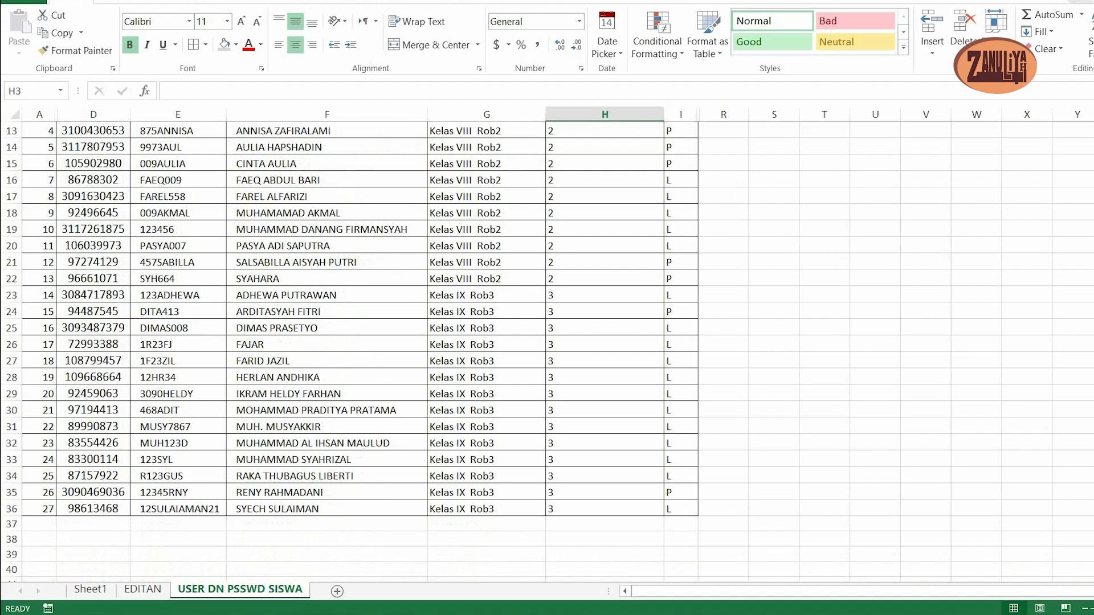
pyautogui.scroll(4, 547, 342)
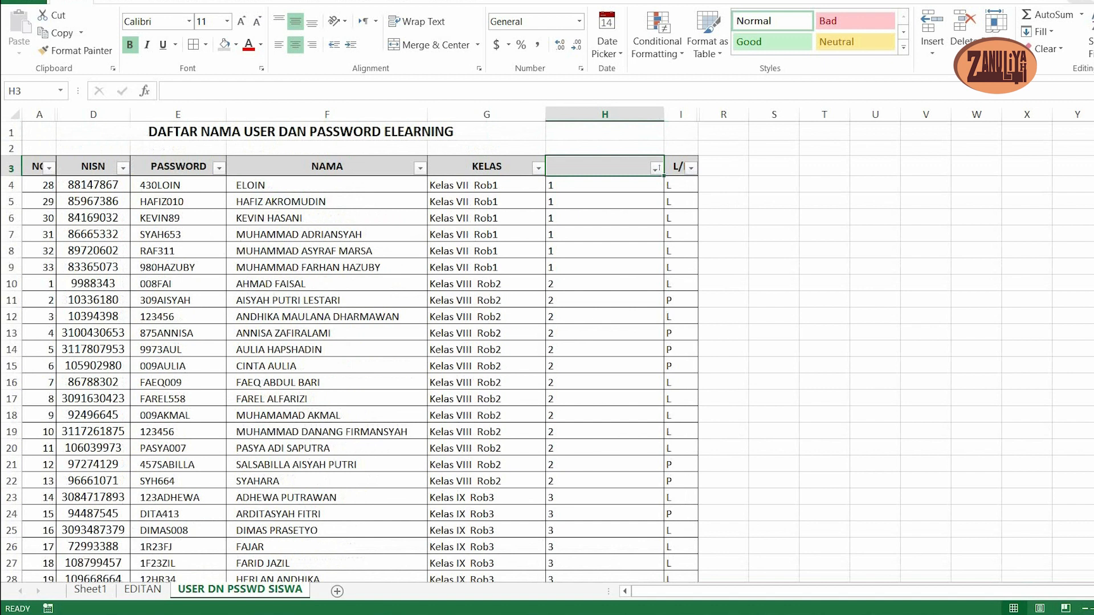
pyautogui.scroll(-1, 547, 351)
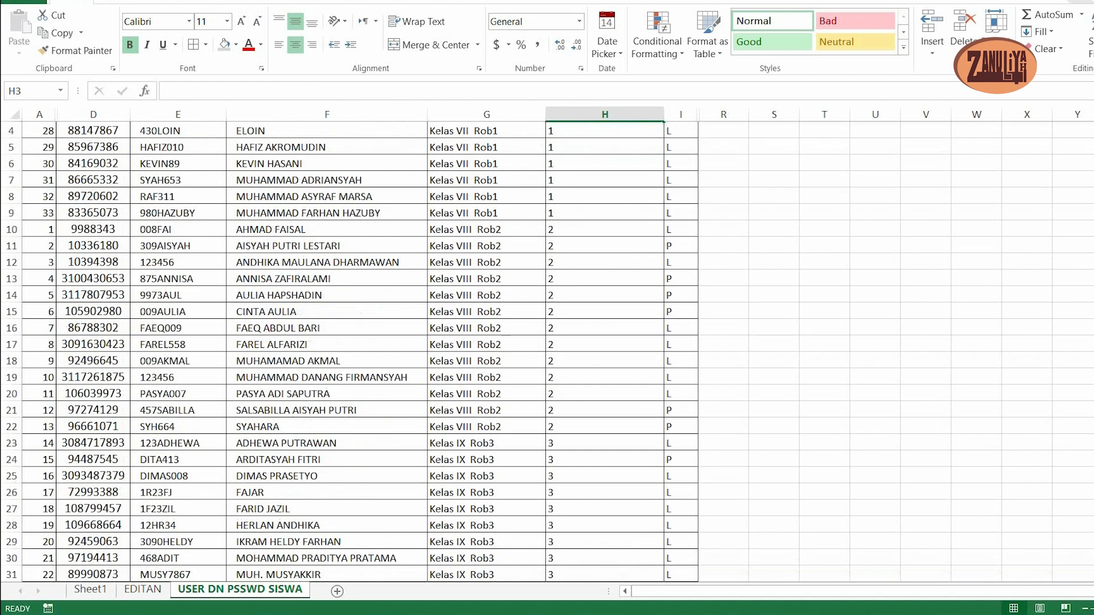
pyautogui.scroll(1, 547, 350)
pyautogui.scroll(-1, 547, 351)
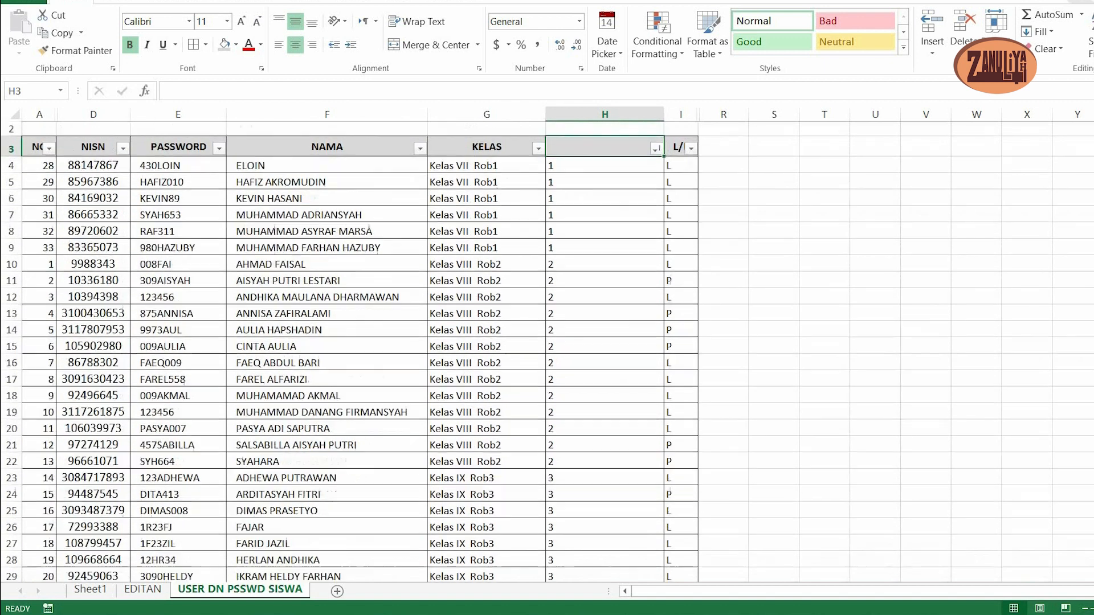
pyautogui.click(142, 589)
pyautogui.scroll(1, 547, 351)
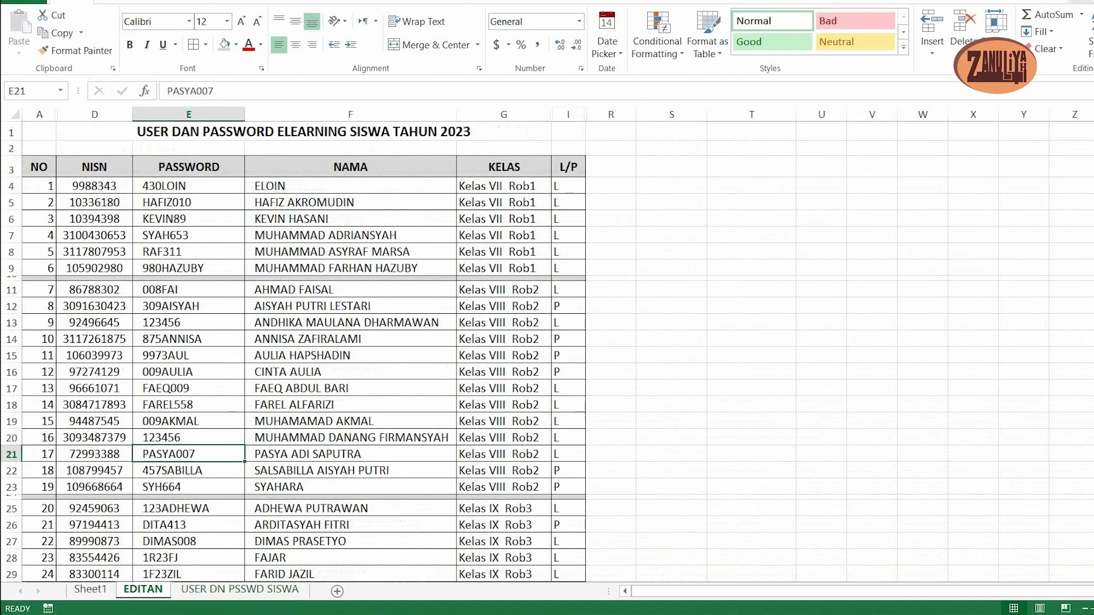
pyautogui.scroll(-5, 547, 351)
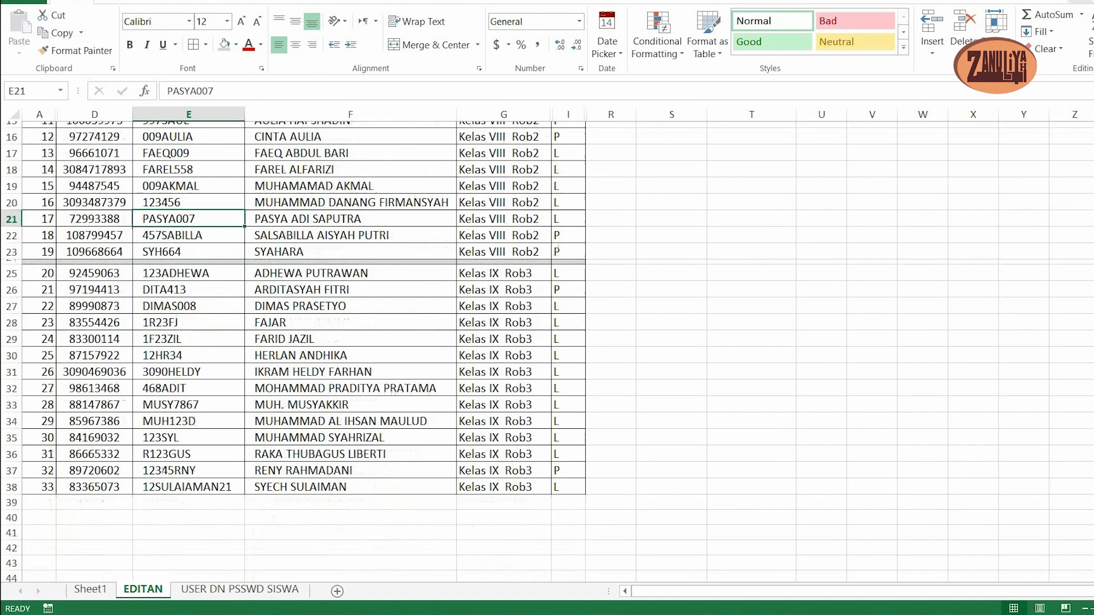
# - Switch to sheet USER DN PSSWD SISWA and remove the filter from the header row 3
pyautogui.scroll(5, 547, 351)
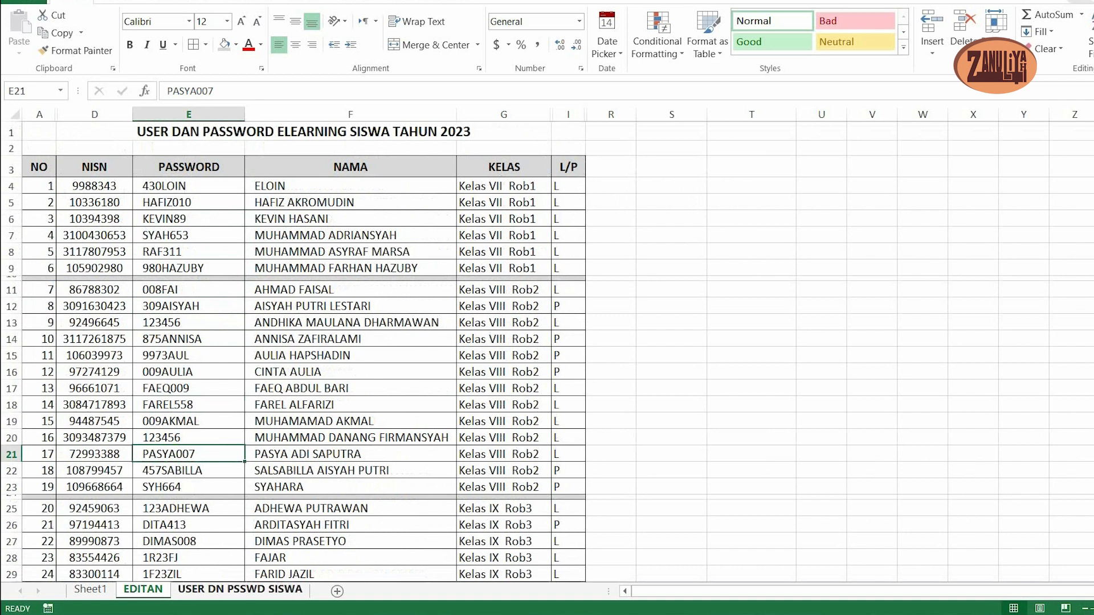
pyautogui.click(240, 590)
pyautogui.scroll(-1, 547, 351)
pyautogui.scroll(1, 656, 167)
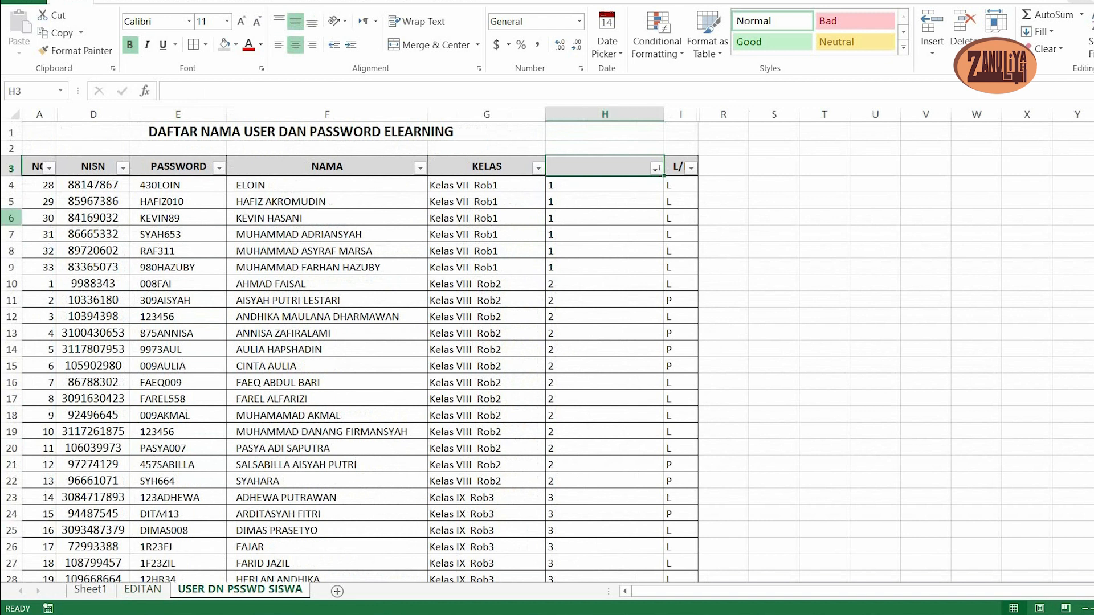
pyautogui.click(36, 167)
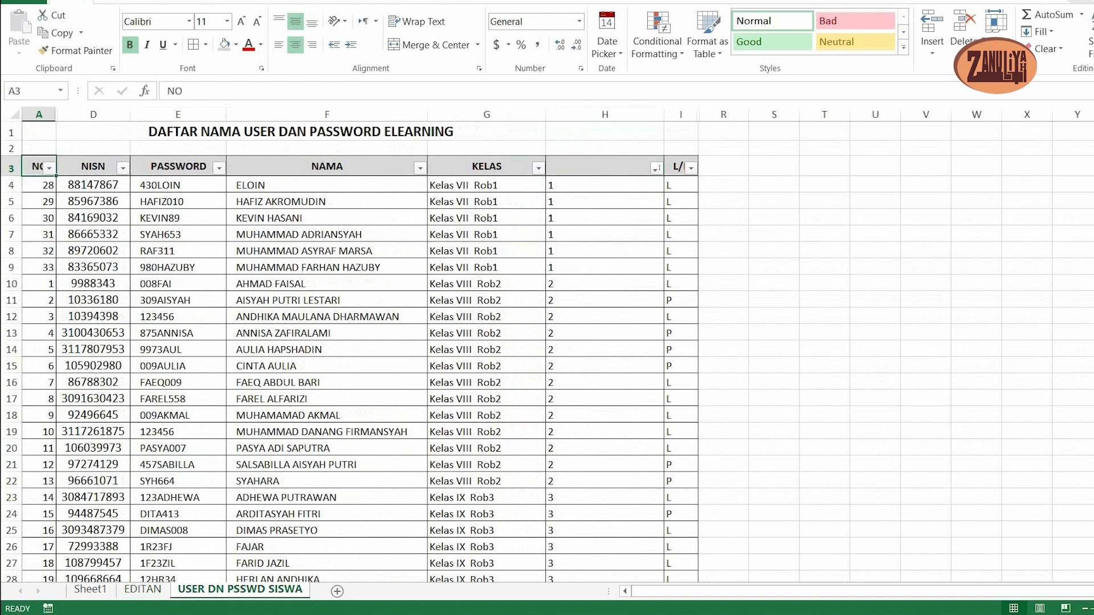
pyautogui.click(691, 168)
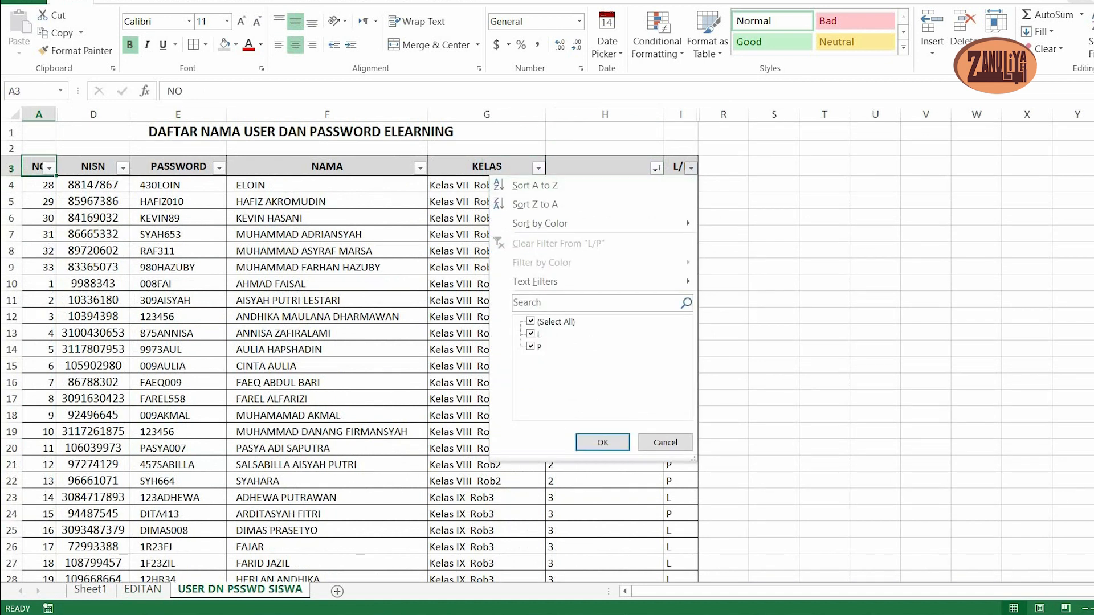
pyautogui.press('Escape')
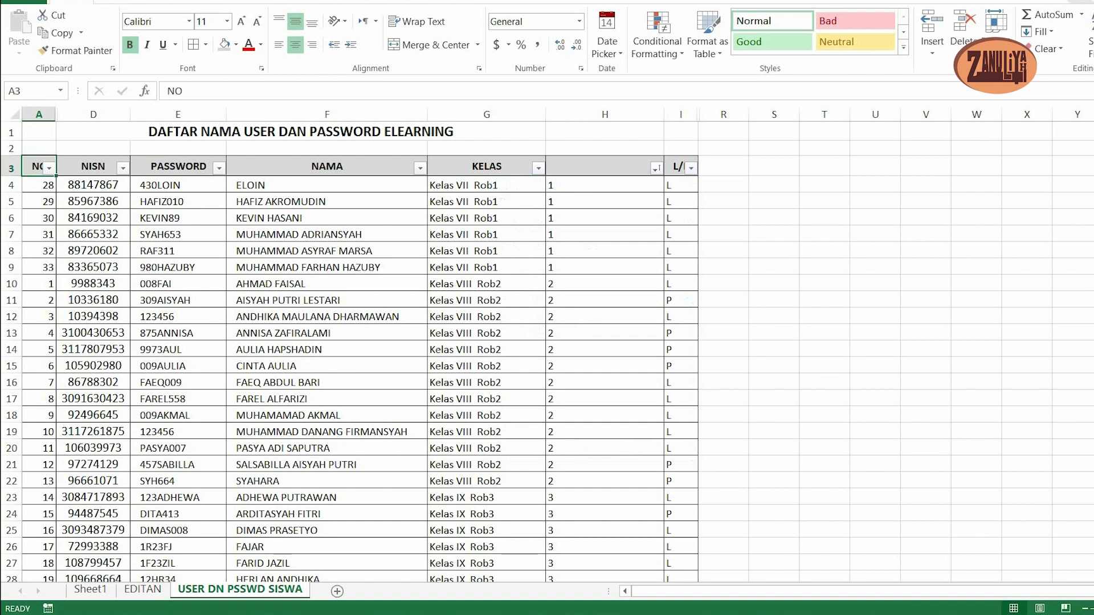
pyautogui.hotkey('ctrl', 'shift', 'Right')
pyautogui.hotkey('ctrl', 'shift', 'Right')
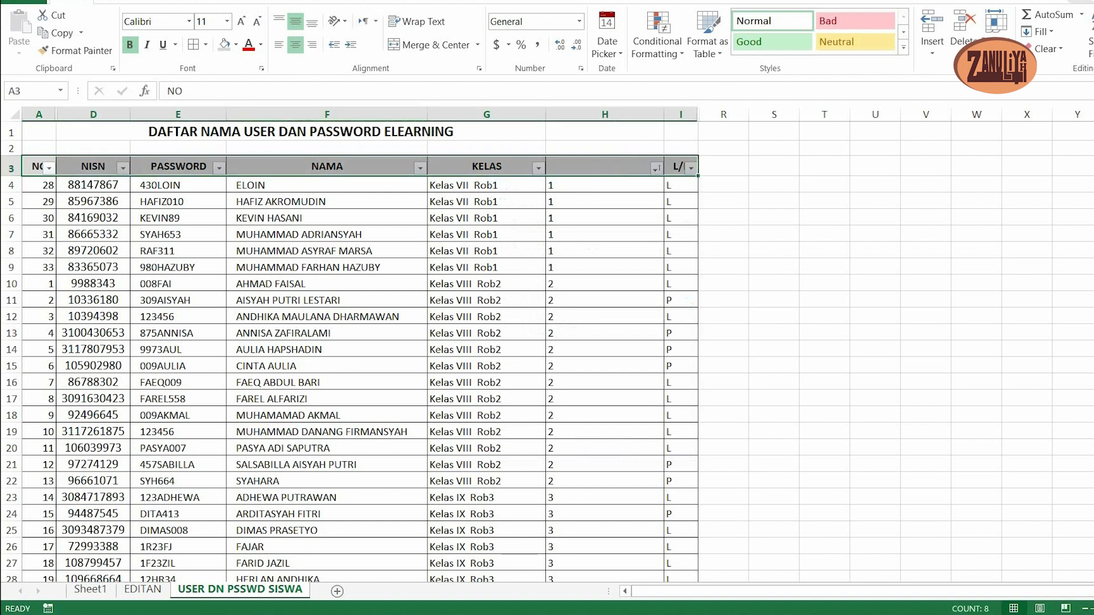
pyautogui.click(305, 2)
pyautogui.click(396, 33)
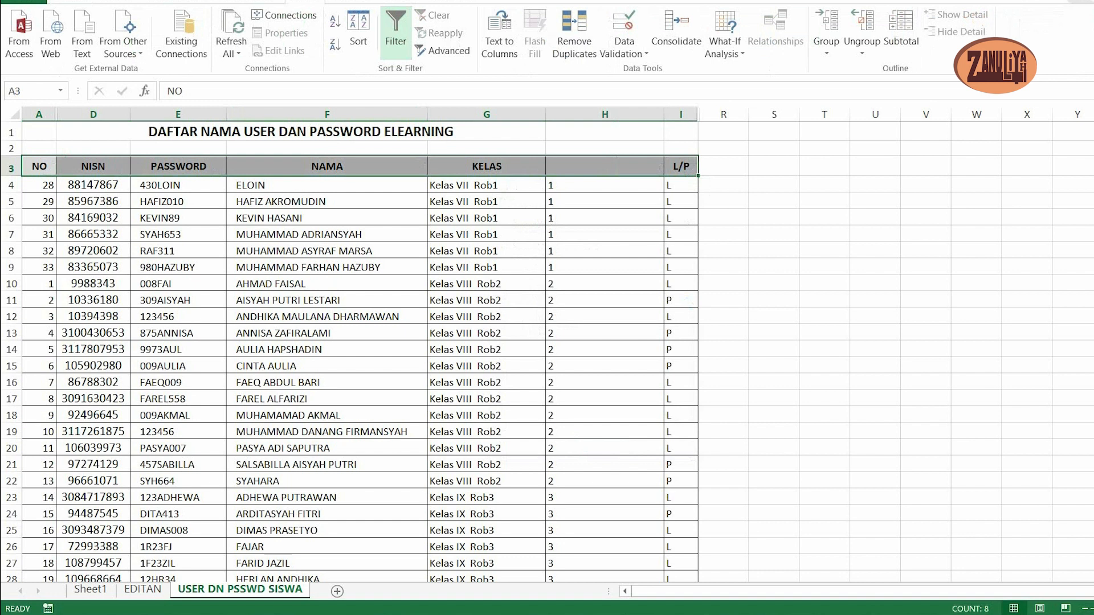
pyautogui.click(326, 317)
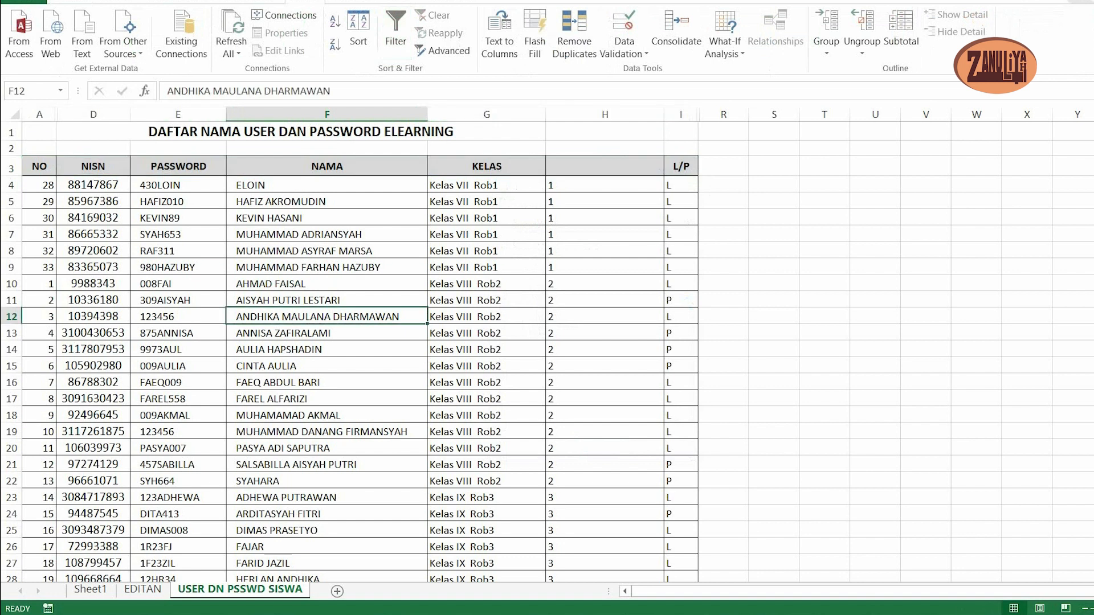
# - Sort only the NO column numbers in A4:A36 in ascending order, continuing with the current selection
pyautogui.click(39, 185)
pyautogui.scroll(-6, 546, 353)
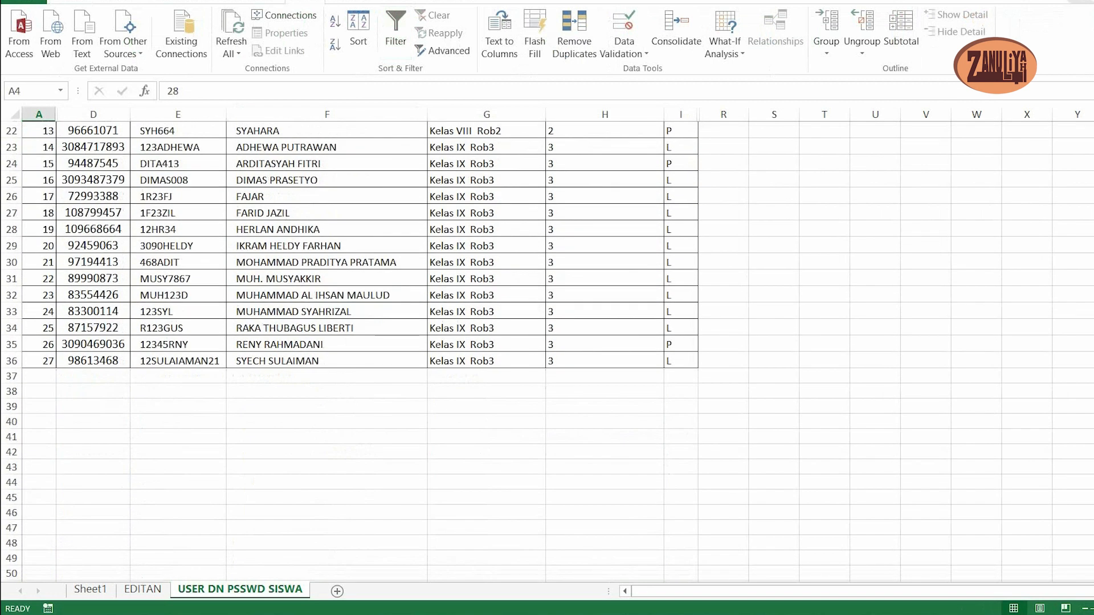
pyautogui.moveTo(39, 131); pyautogui.dragTo(39, 360)
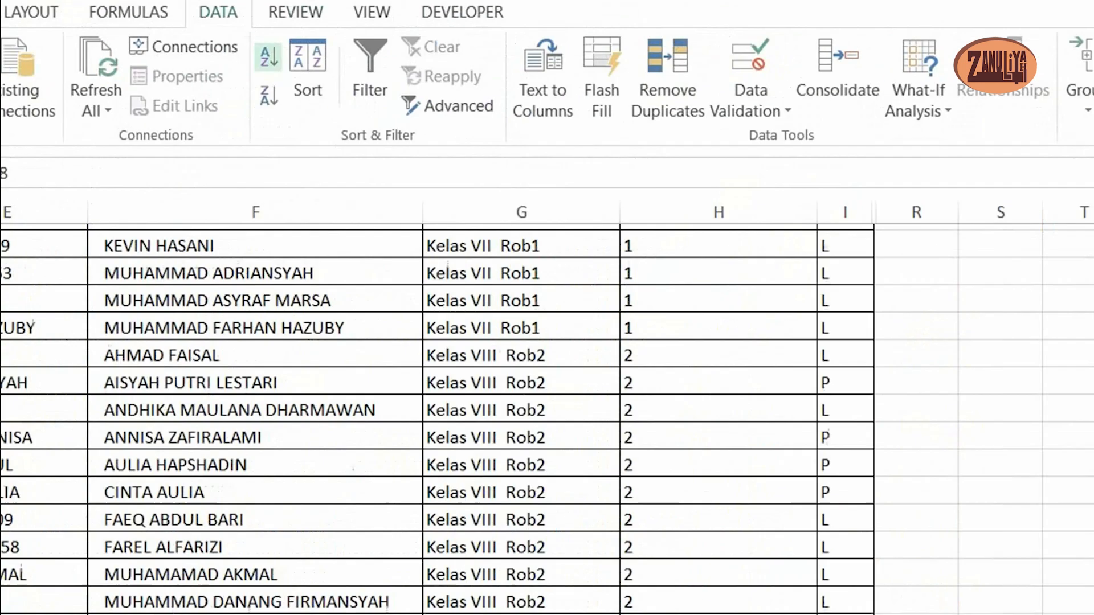
pyautogui.click(669, 75)
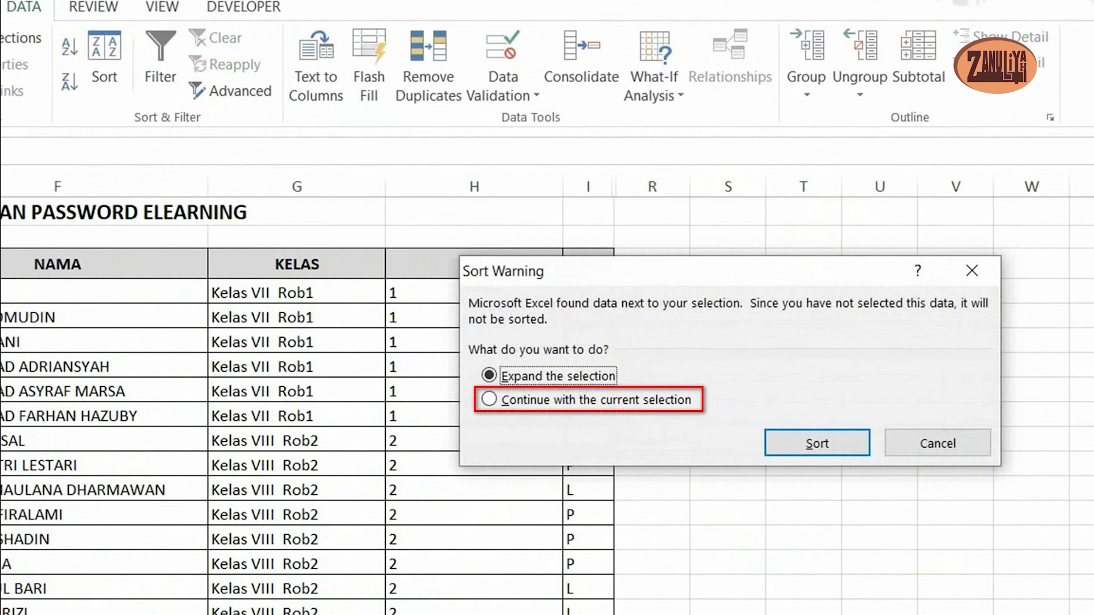
pyautogui.click(490, 399)
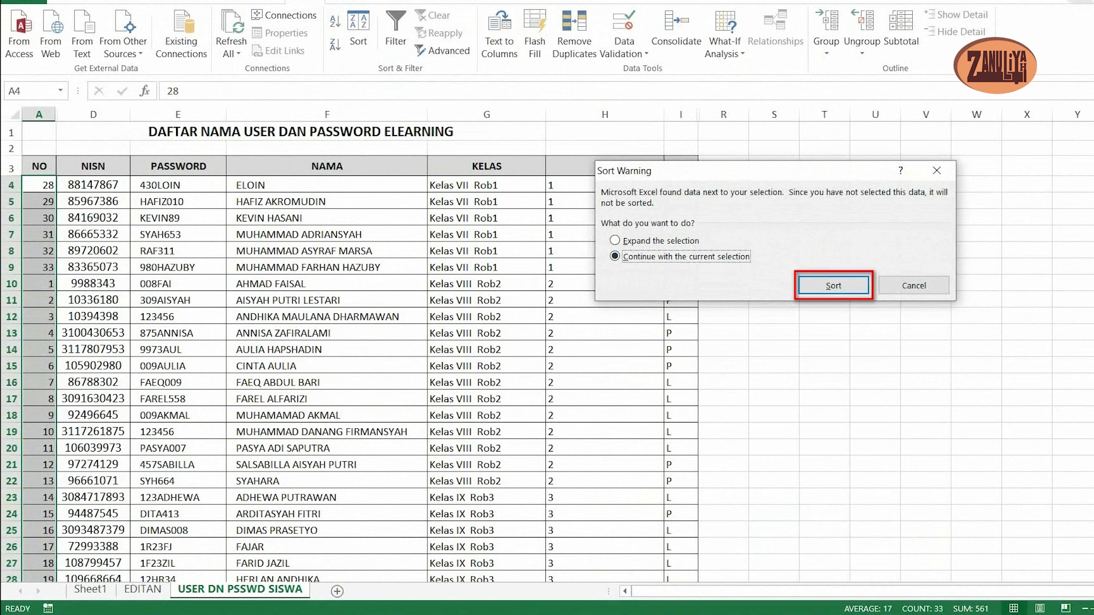
pyautogui.click(833, 285)
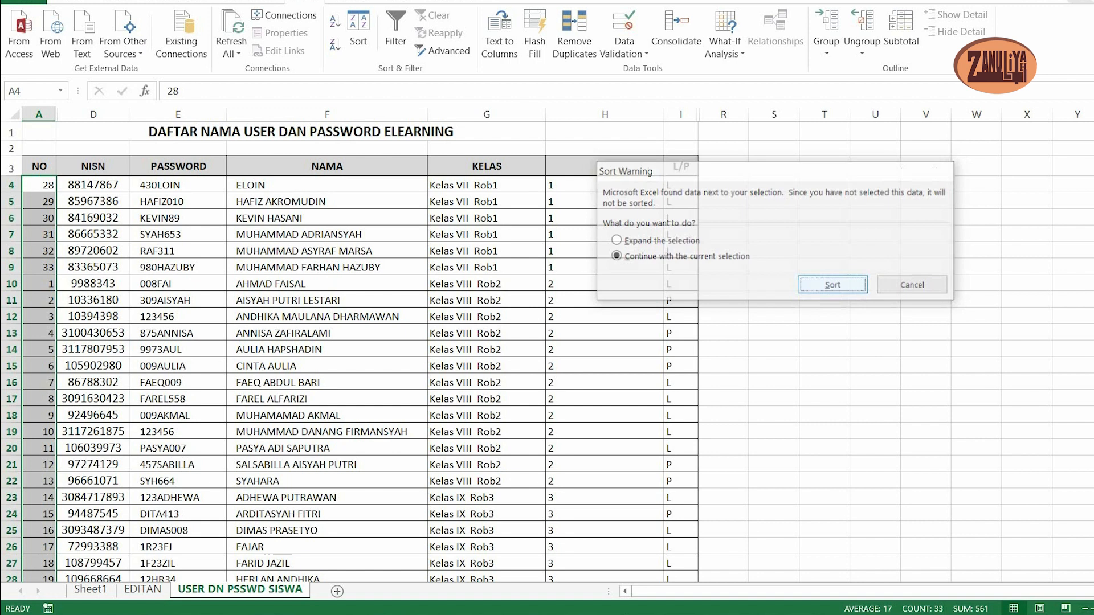
pyautogui.scroll(-4, 547, 351)
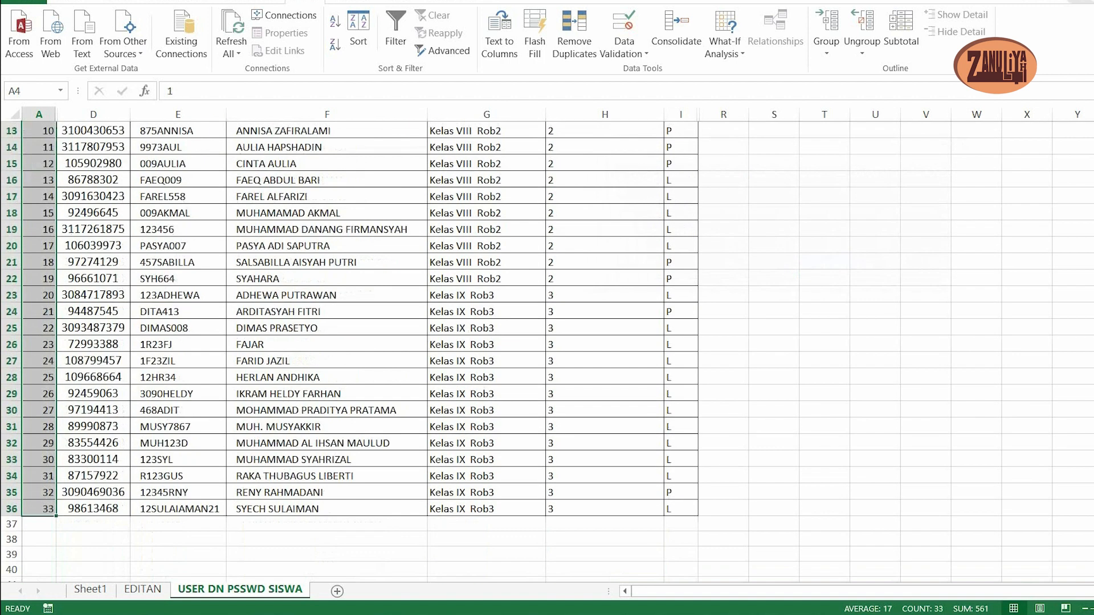
pyautogui.scroll(3, 547, 351)
pyautogui.click(93, 261)
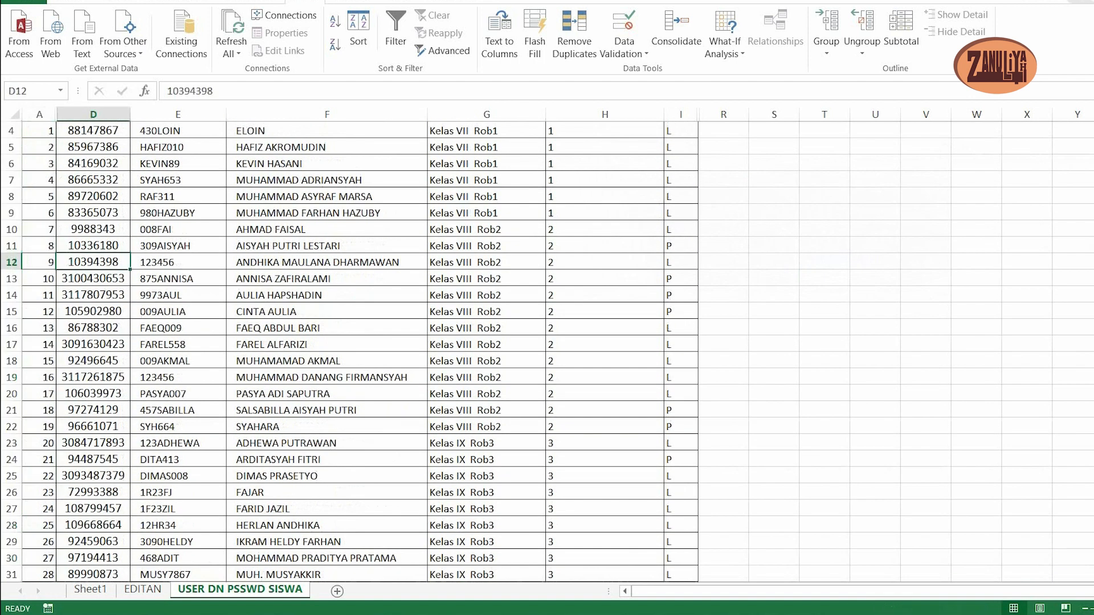
pyautogui.scroll(1, 547, 350)
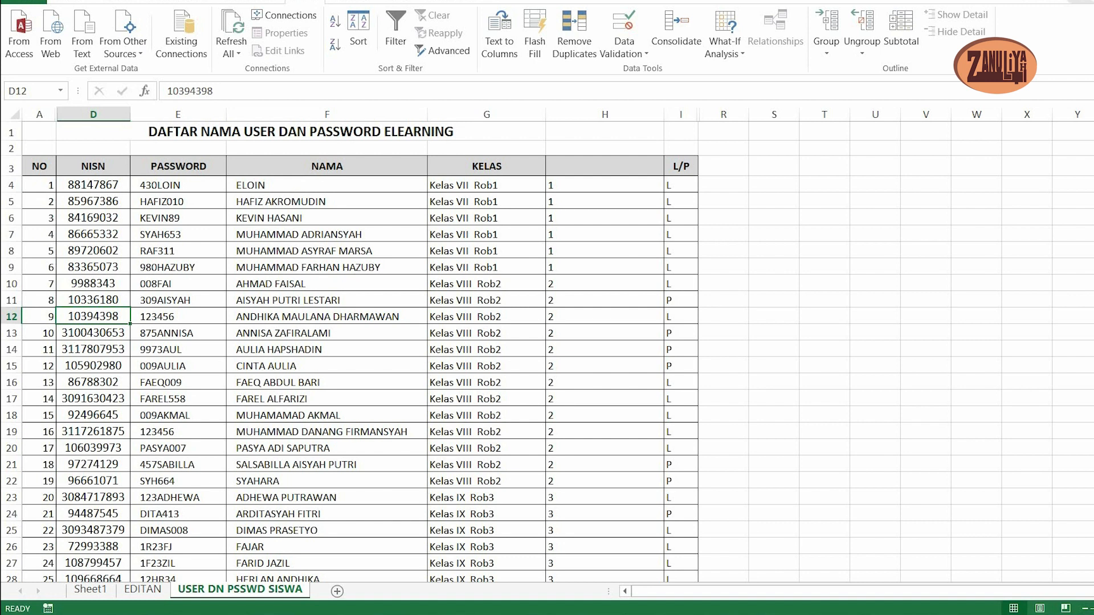
# - Insert an empty sheet row at row 10, above the first Kelas VIII student
pyautogui.click(487, 284)
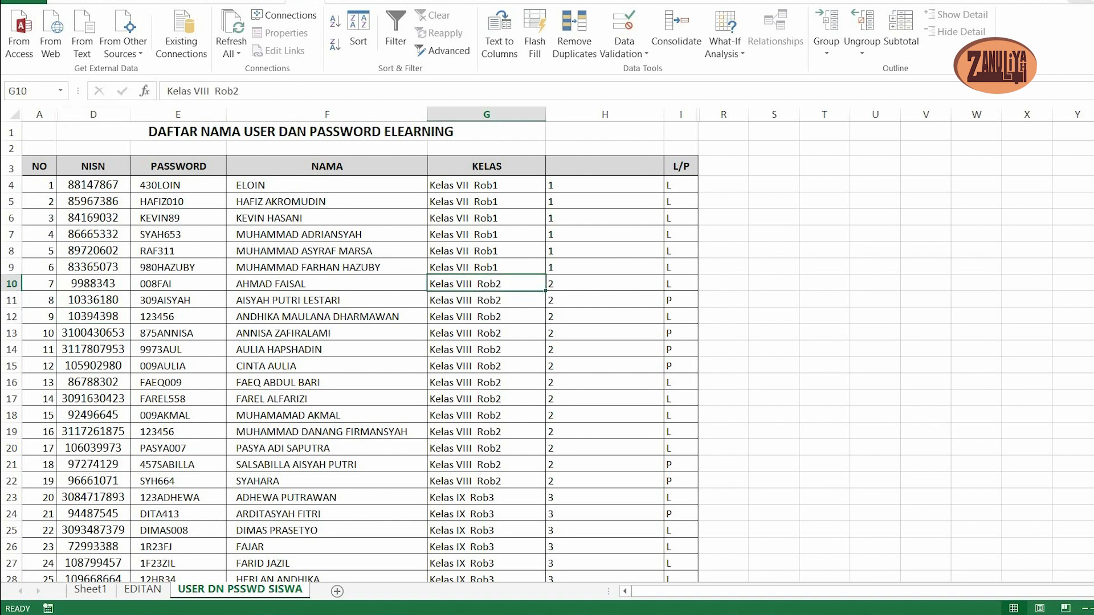
pyautogui.click(70, 2)
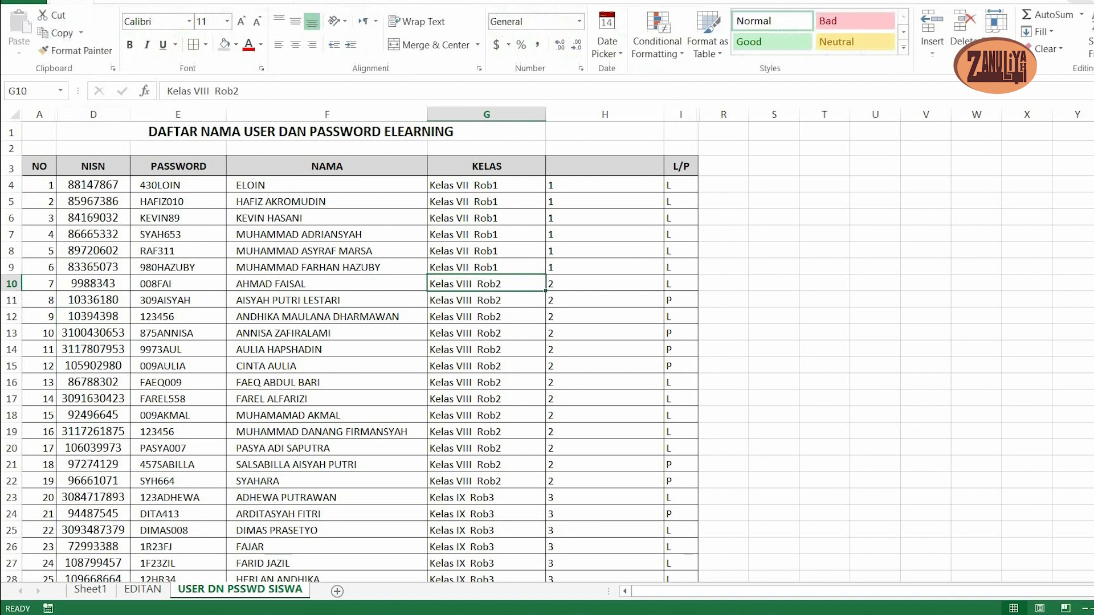
pyautogui.click(932, 45)
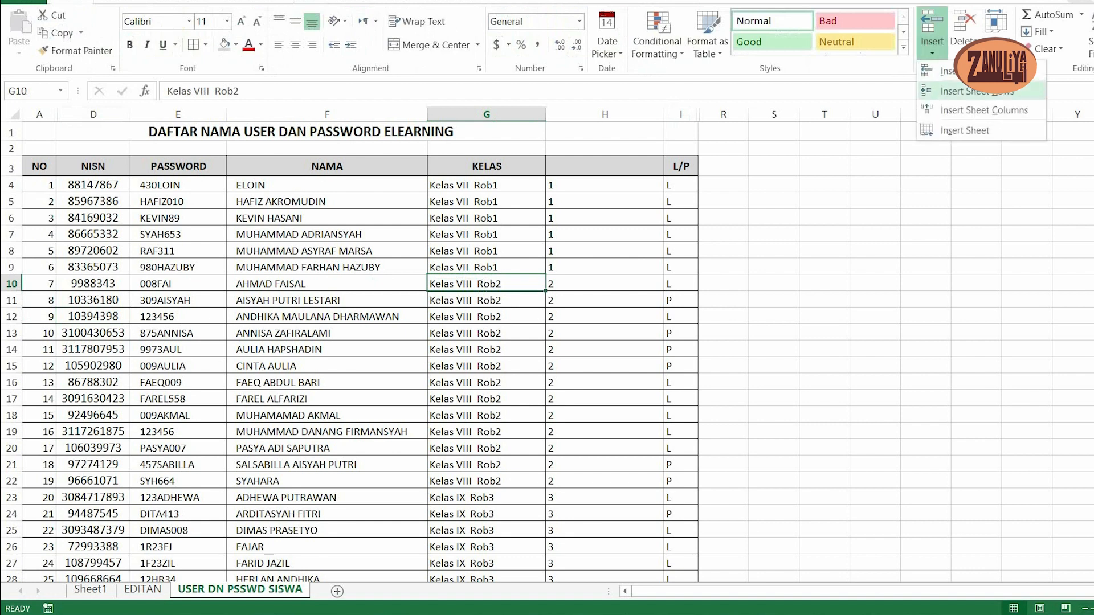
pyautogui.click(975, 91)
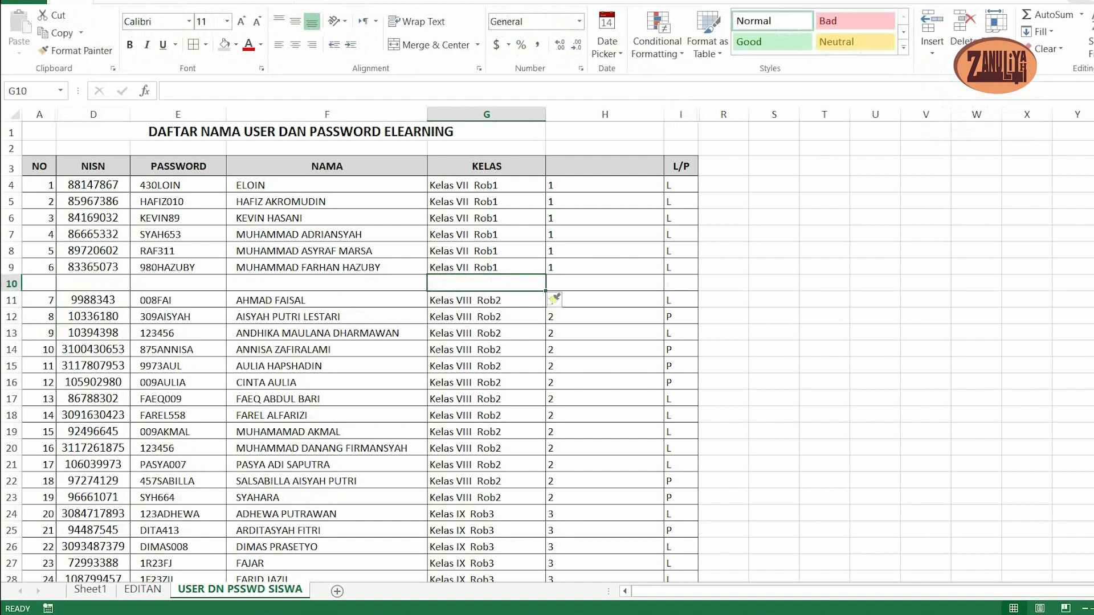
# - Insert an empty sheet row at row 24 to separate the Kelas VIII and Kelas IX students
pyautogui.scroll(-2, 547, 353)
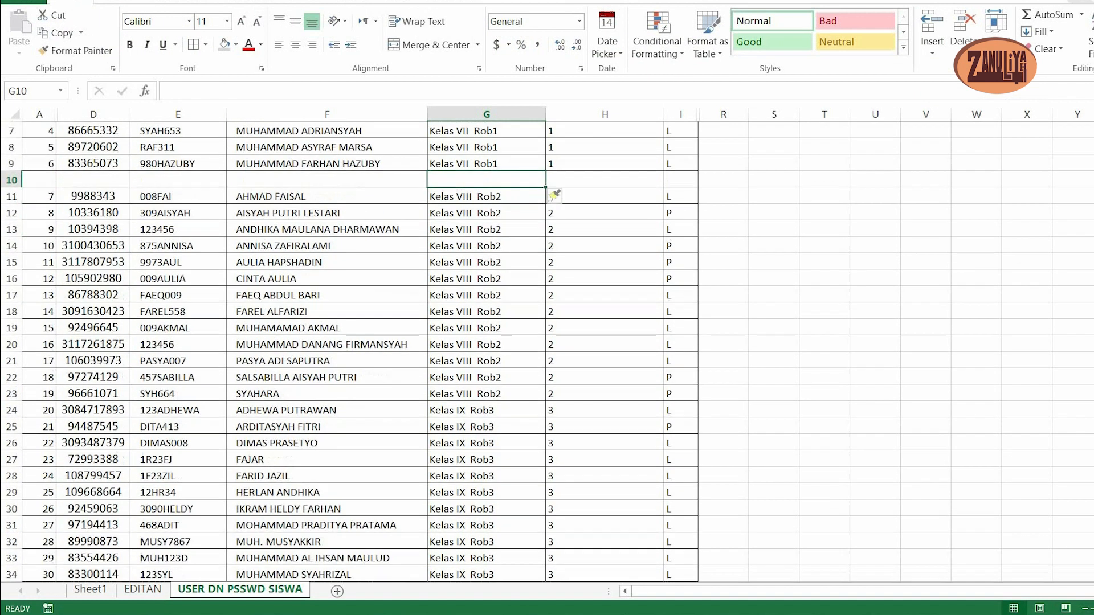
pyautogui.click(605, 410)
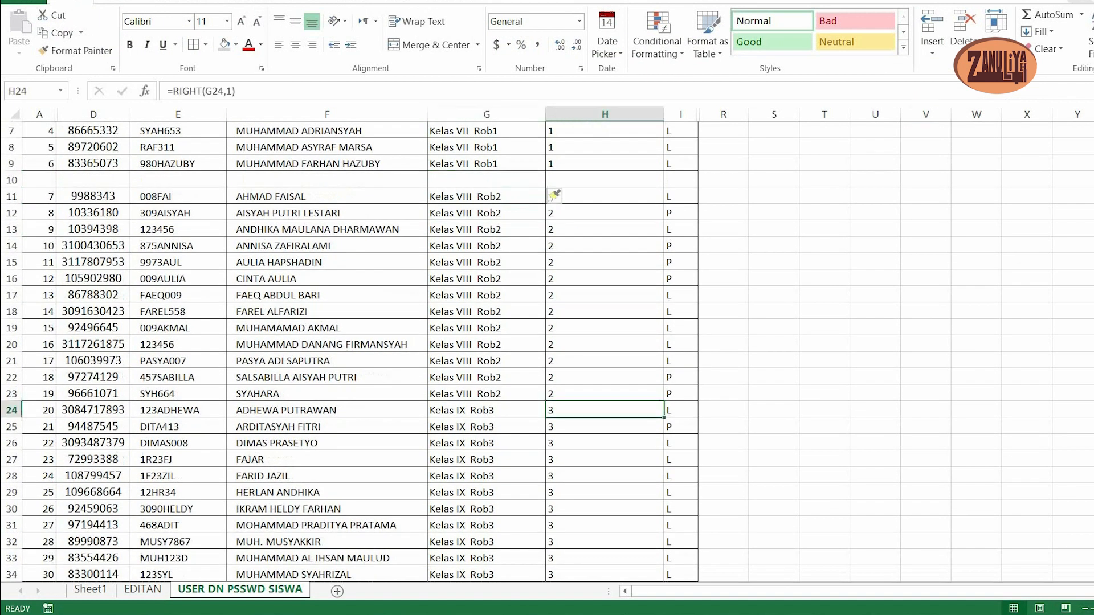
pyautogui.click(932, 48)
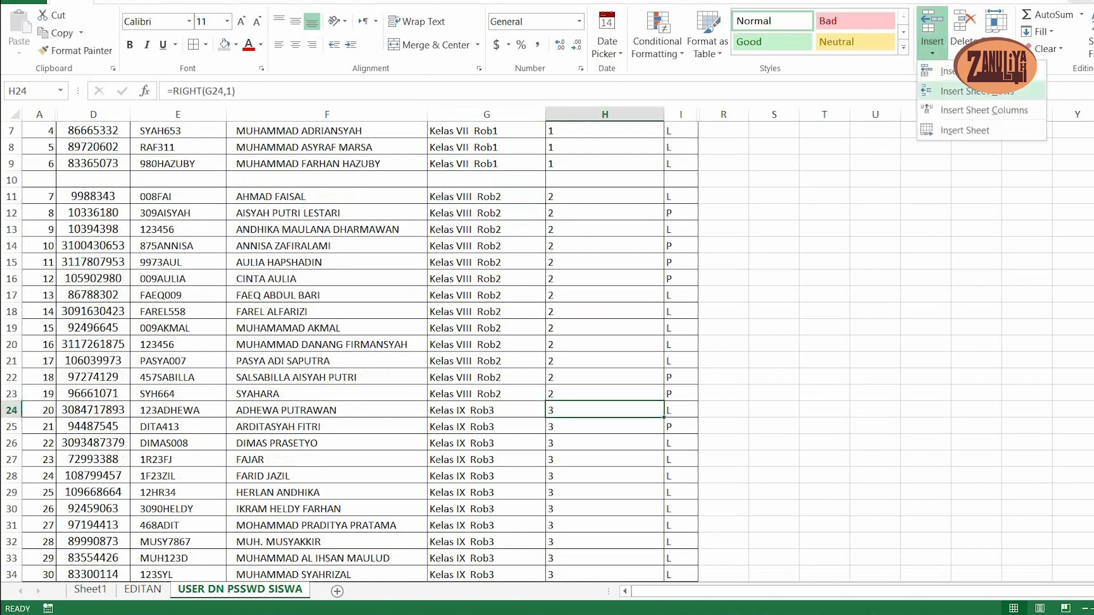
pyautogui.click(969, 91)
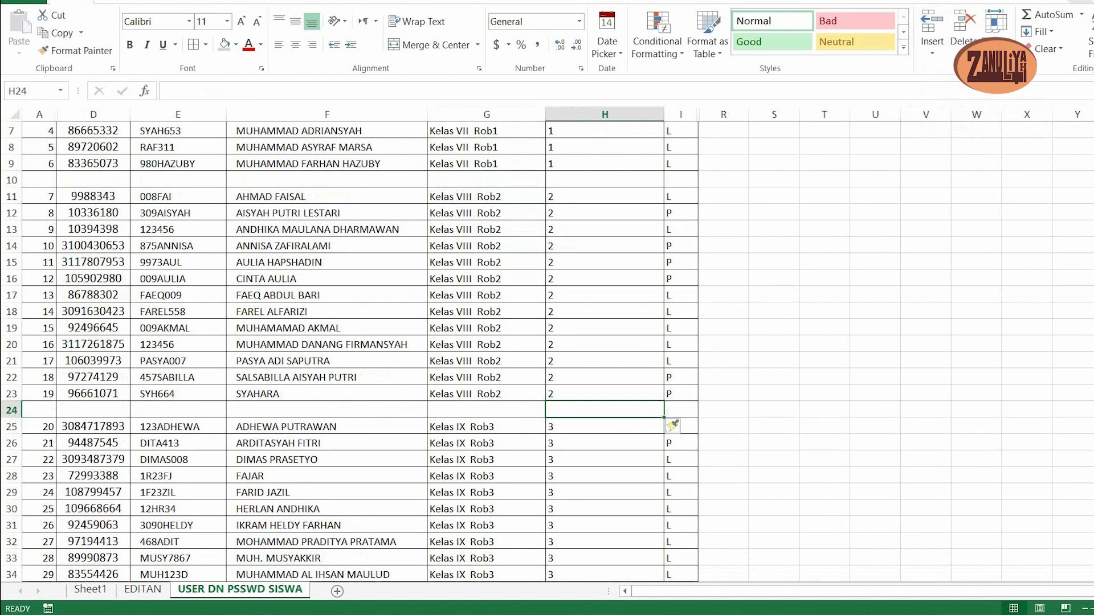
# - Fill the empty separator rows 10 and 24 with grey from column A to column I
pyautogui.scroll(-3, 546, 352)
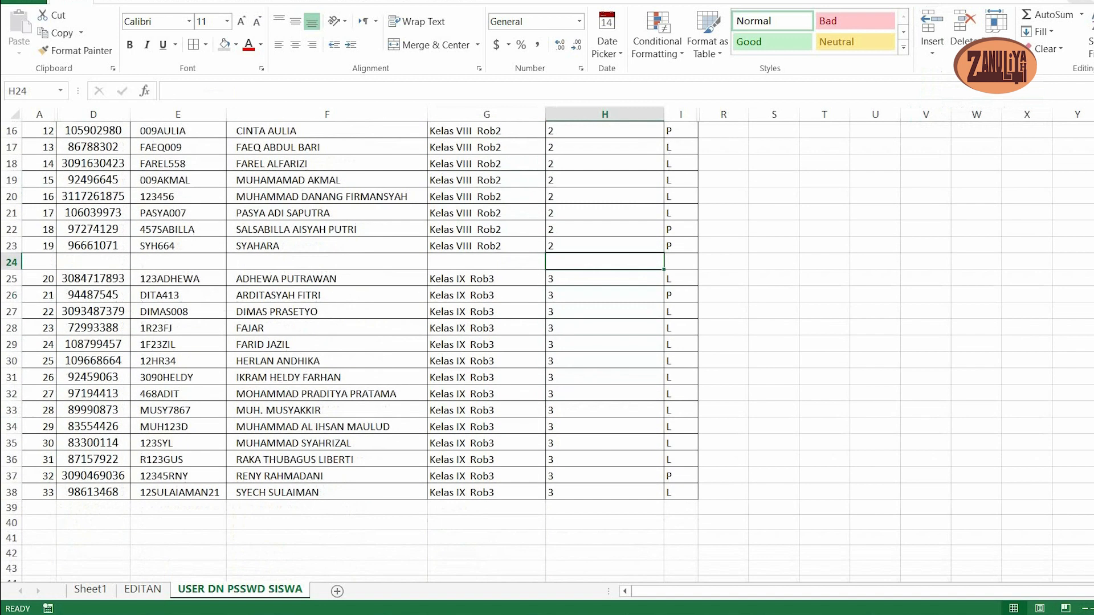
pyautogui.scroll(2, 547, 352)
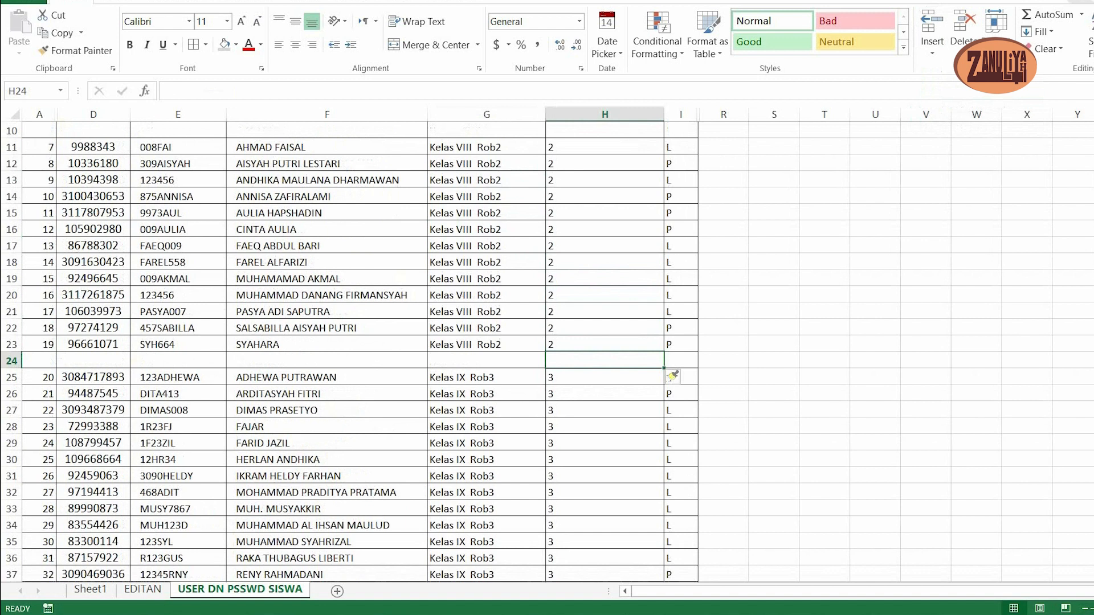
pyautogui.scroll(2, 547, 352)
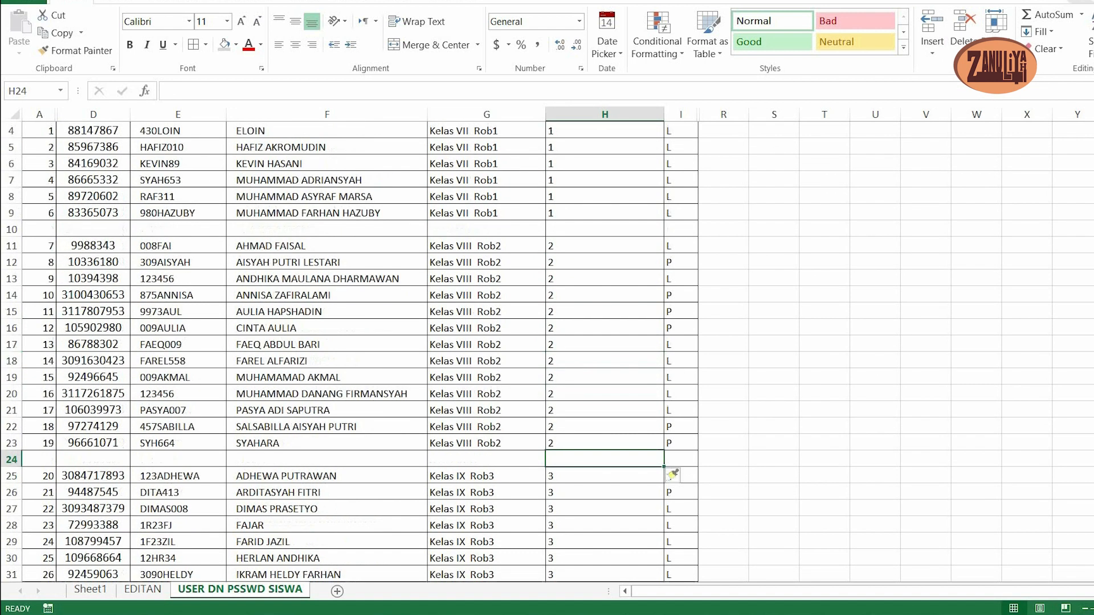
pyautogui.click(39, 229)
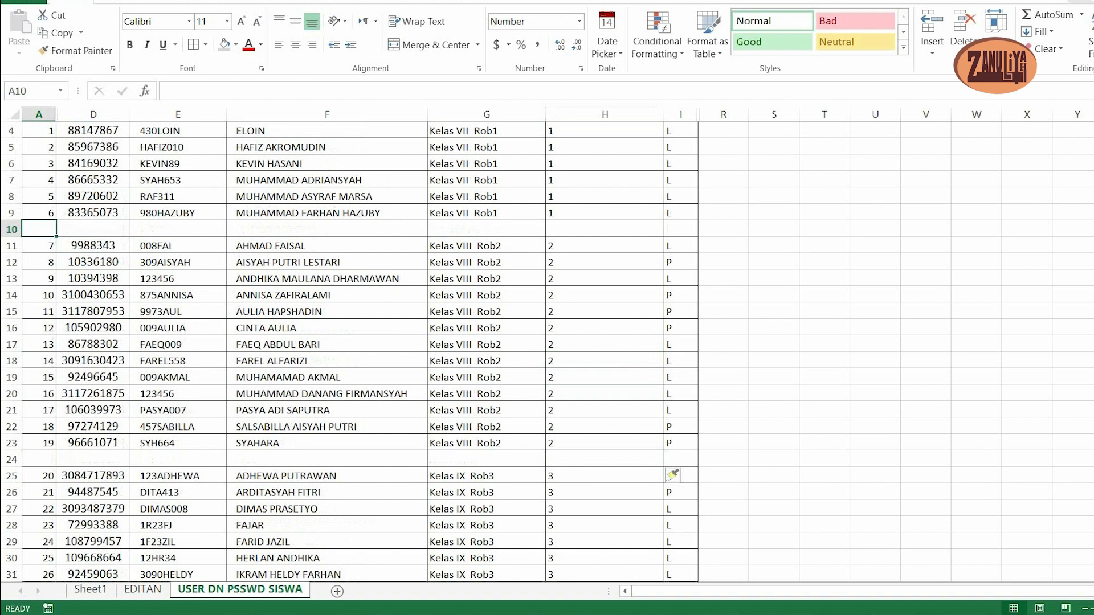
pyautogui.moveTo(39, 229); pyautogui.dragTo(681, 229)
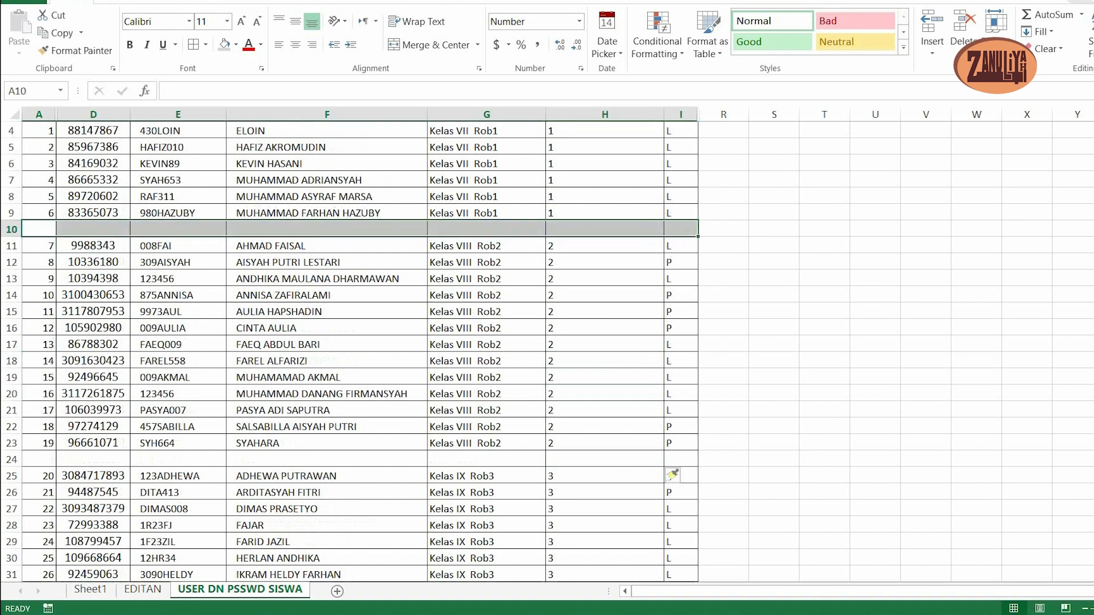
pyautogui.keyDown('ctrl'); pyautogui.click(39, 459); pyautogui.keyUp('ctrl')
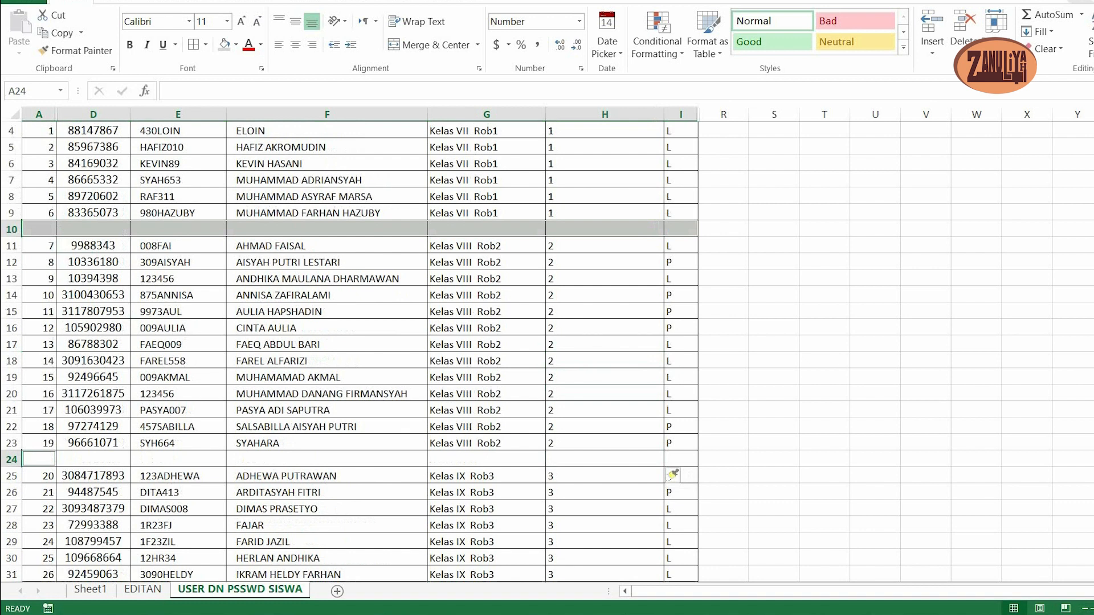
pyautogui.moveTo(673, 474); pyautogui.dragTo(681, 459)
pyautogui.scroll(-2, 680, 459)
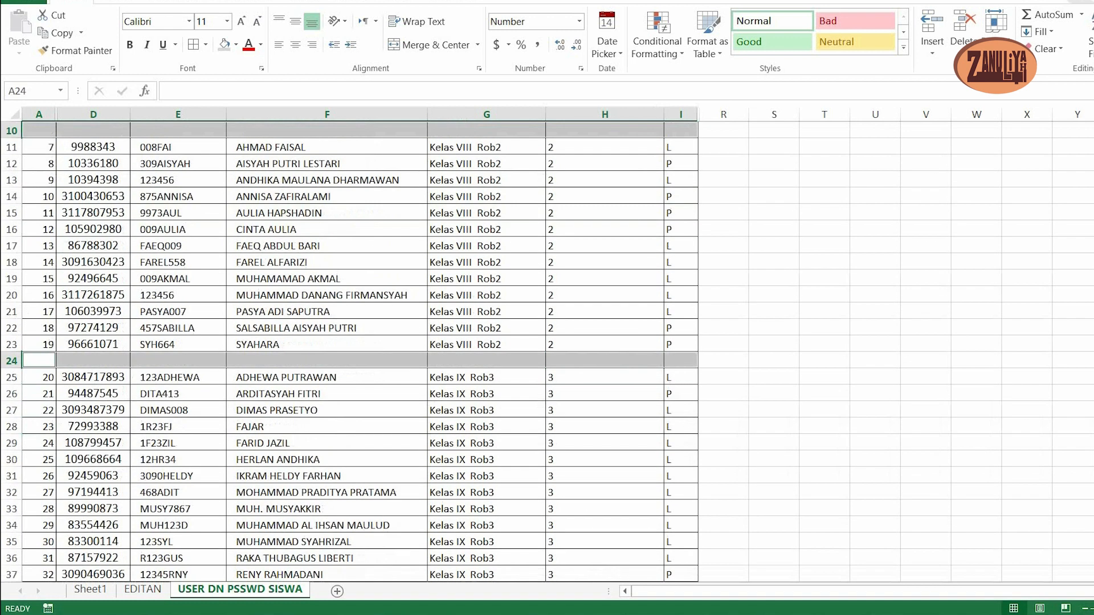
pyautogui.click(224, 44)
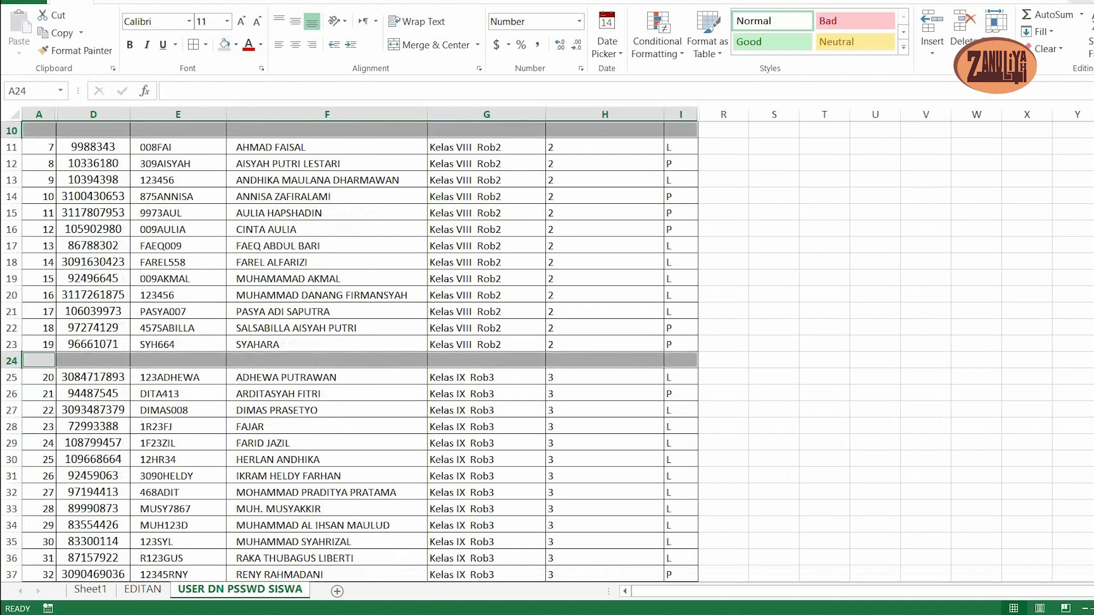
# - Set the row height of the grey separator rows 10 and 24 to 5
pyautogui.scroll(3, 348, 342)
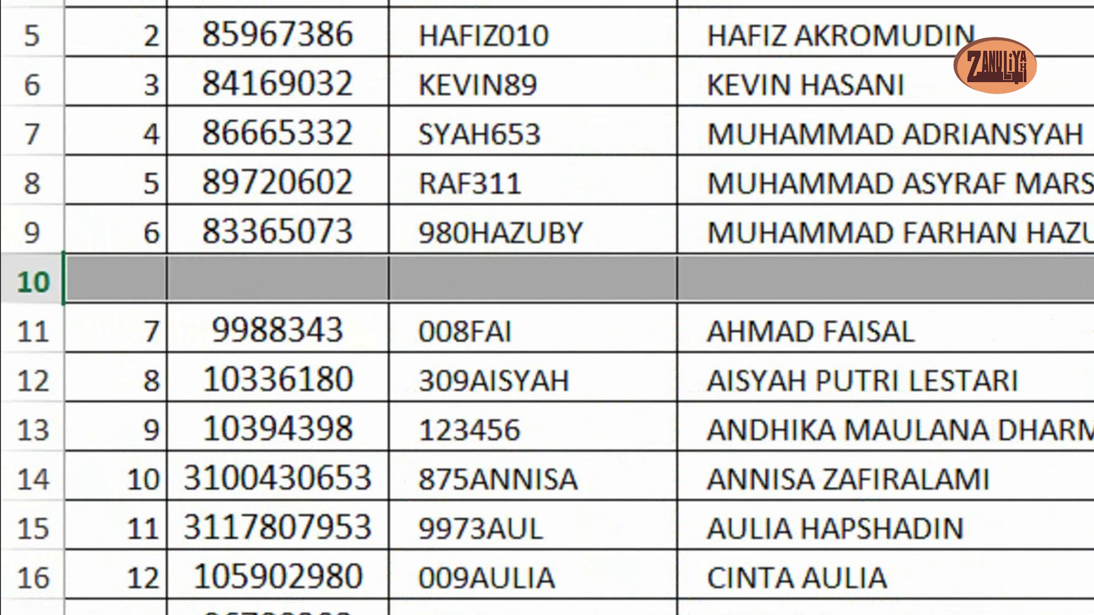
pyautogui.moveTo(33, 303); pyautogui.dragTo(33, 284)
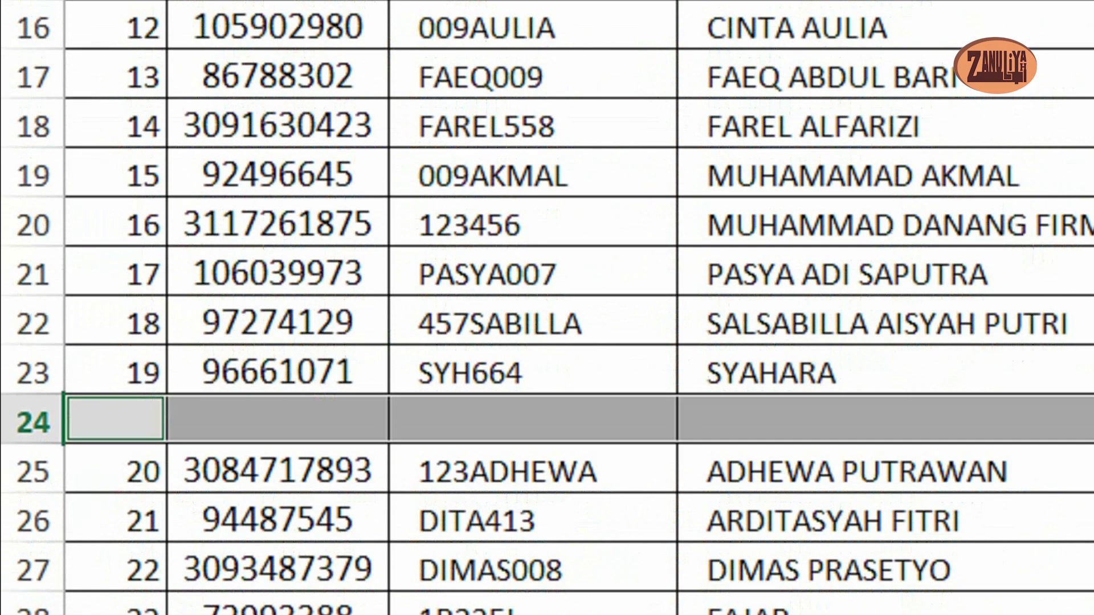
pyautogui.scroll(-1, 547, 308)
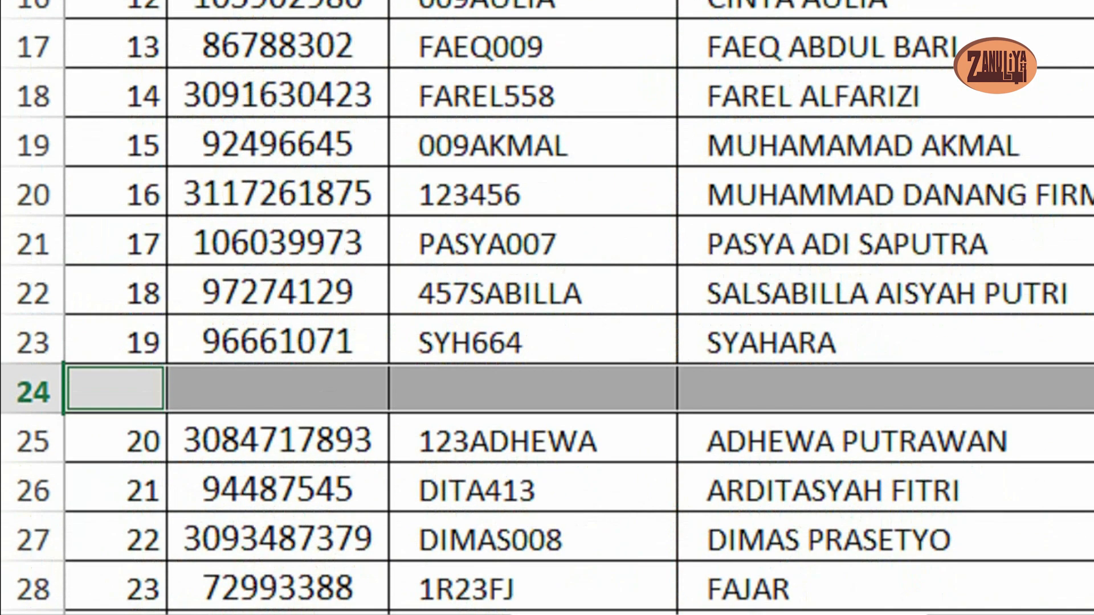
pyautogui.scroll(5, 547, 308)
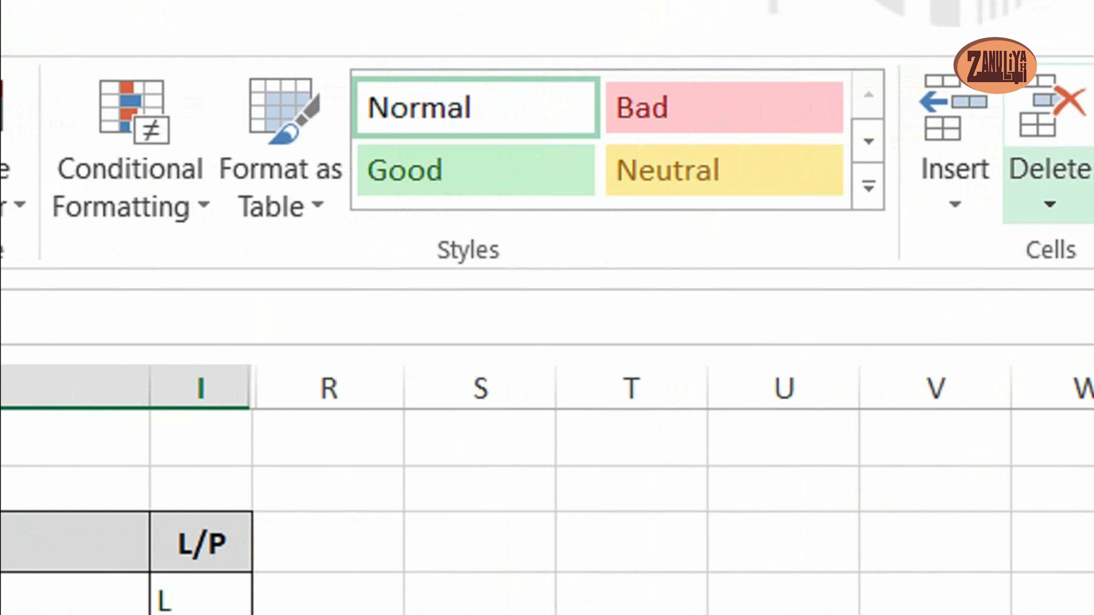
pyautogui.click(993, 171)
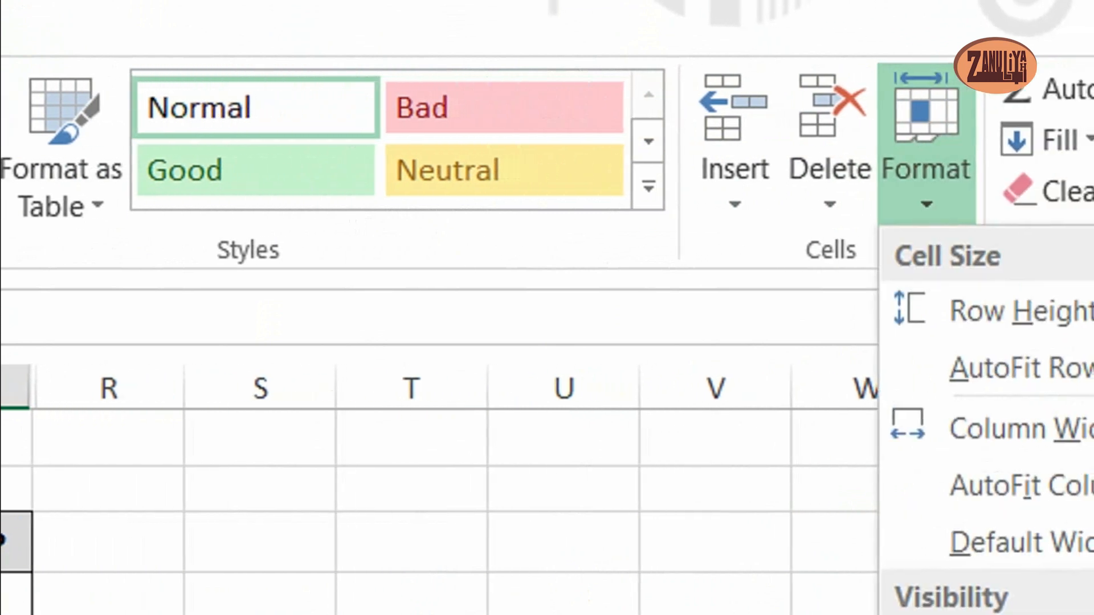
pyautogui.click(991, 311)
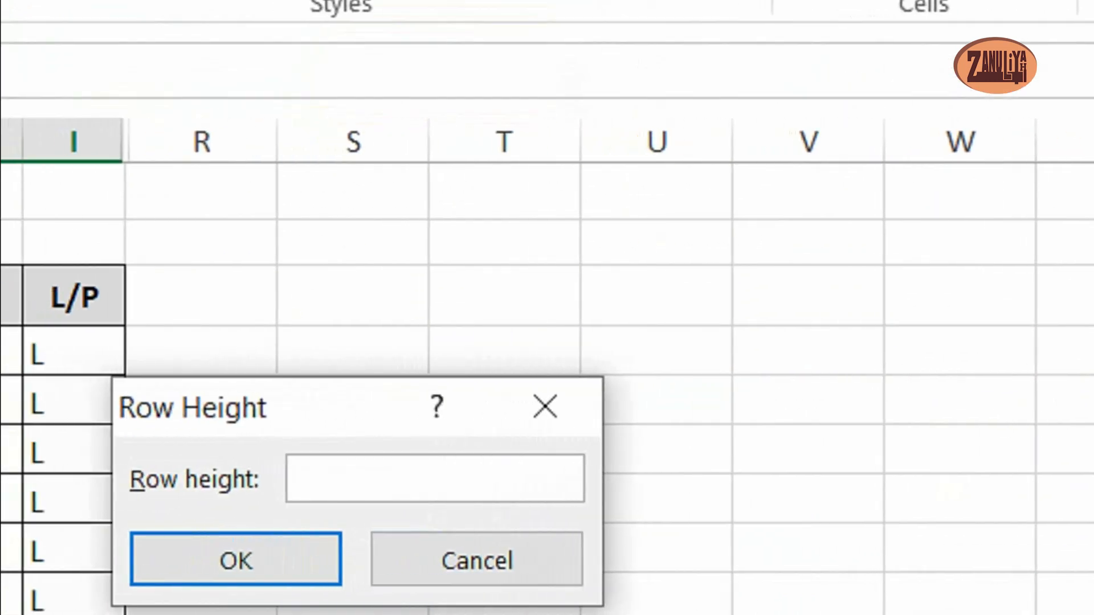
pyautogui.write('5')
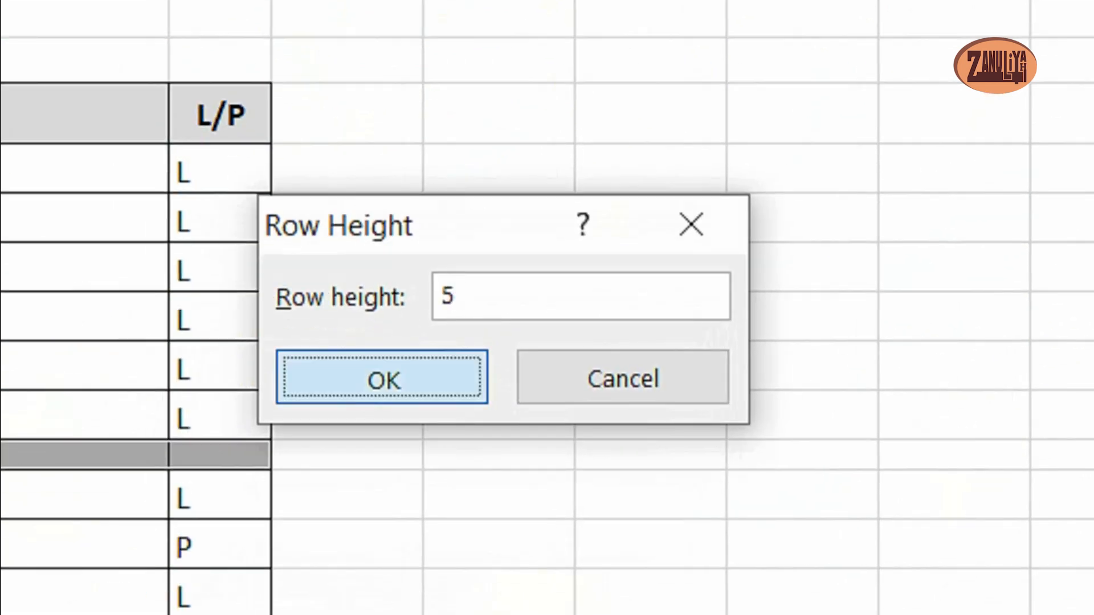
pyautogui.click(270, 502)
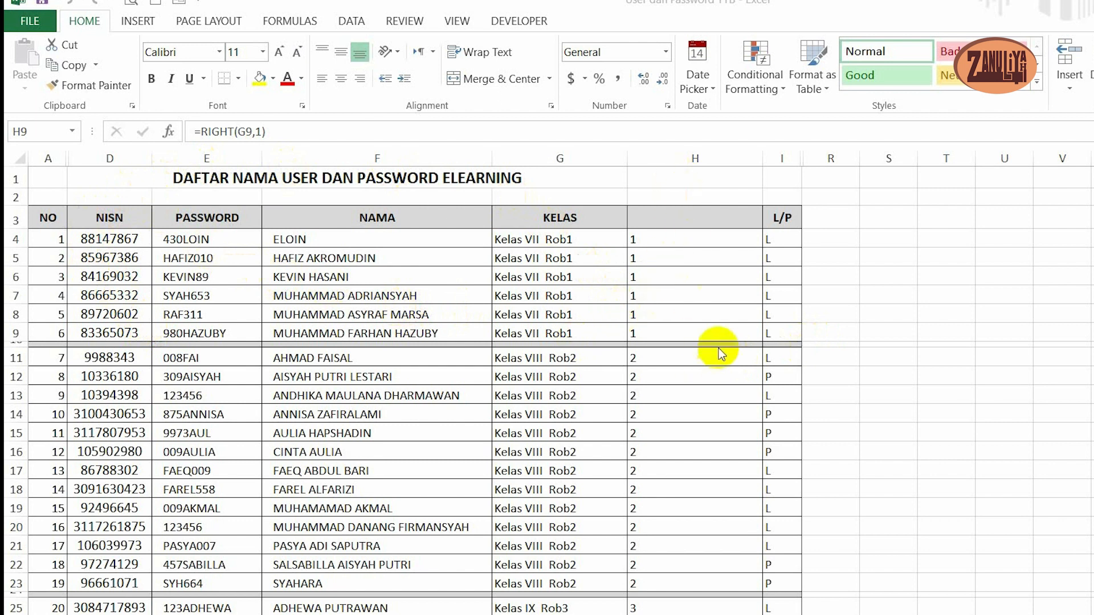
# - Hide the helper column H between KELAS and L/P, and narrow the KELAS column G
pyautogui.moveTo(761, 161); pyautogui.dragTo(677, 166)
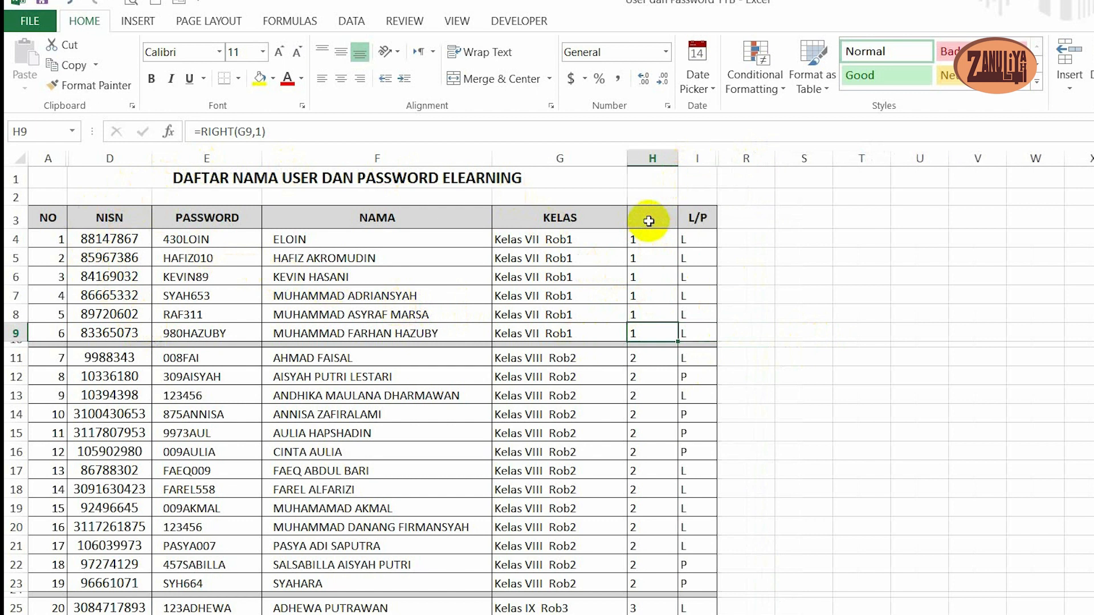
pyautogui.click(648, 221)
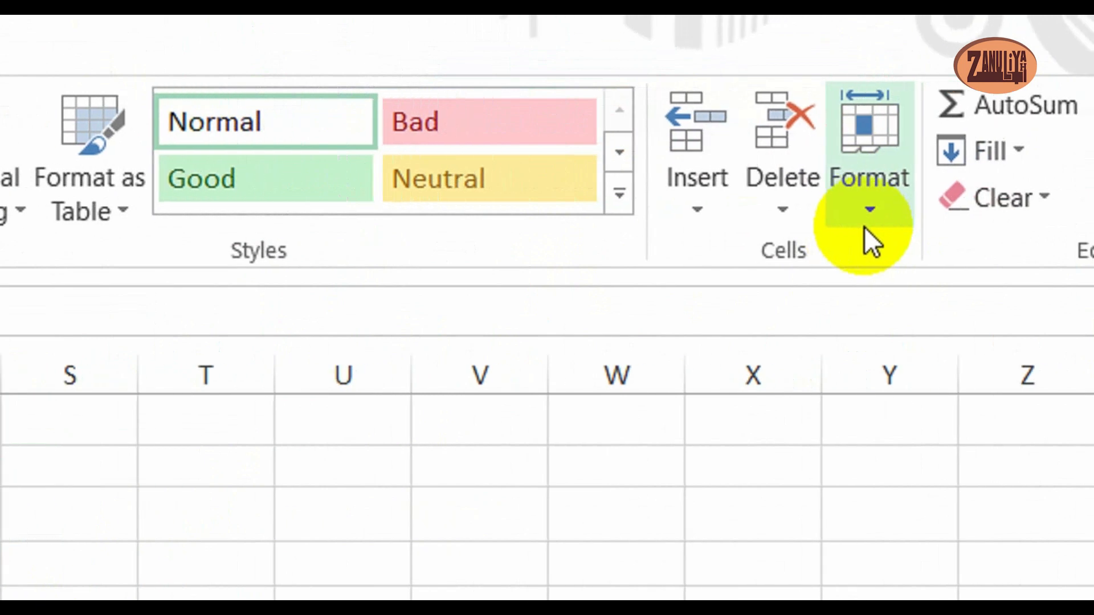
pyautogui.click(832, 223)
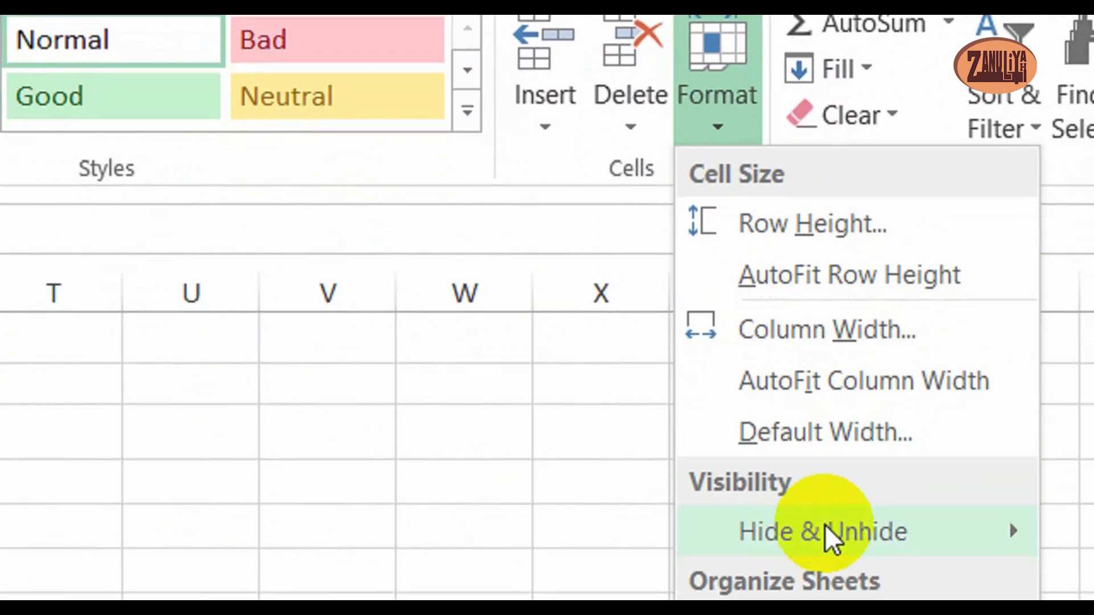
pyautogui.moveTo(833, 613)
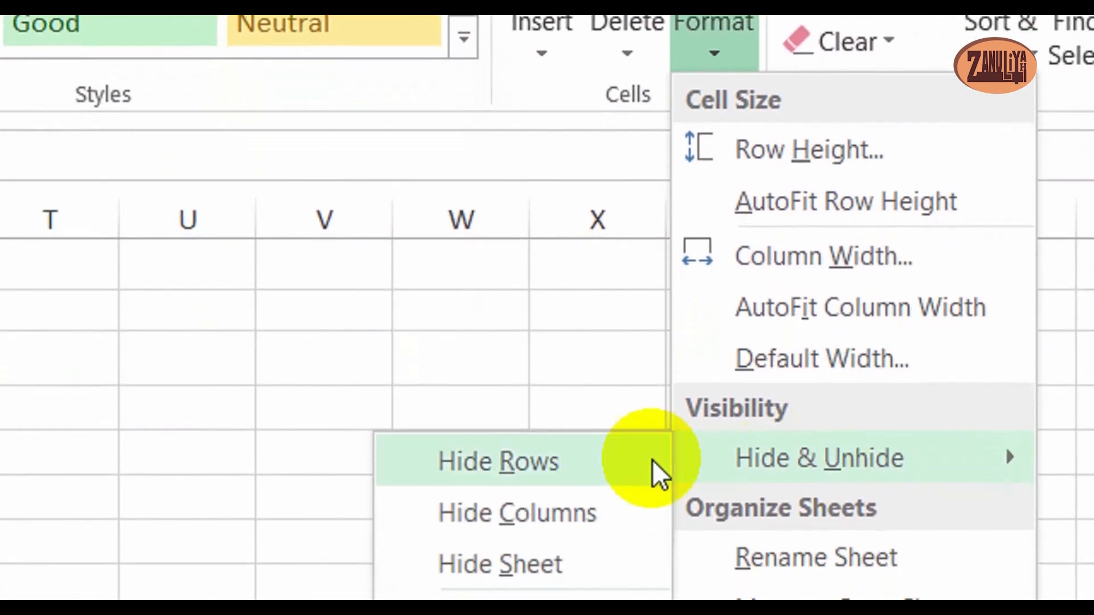
pyautogui.click(510, 513)
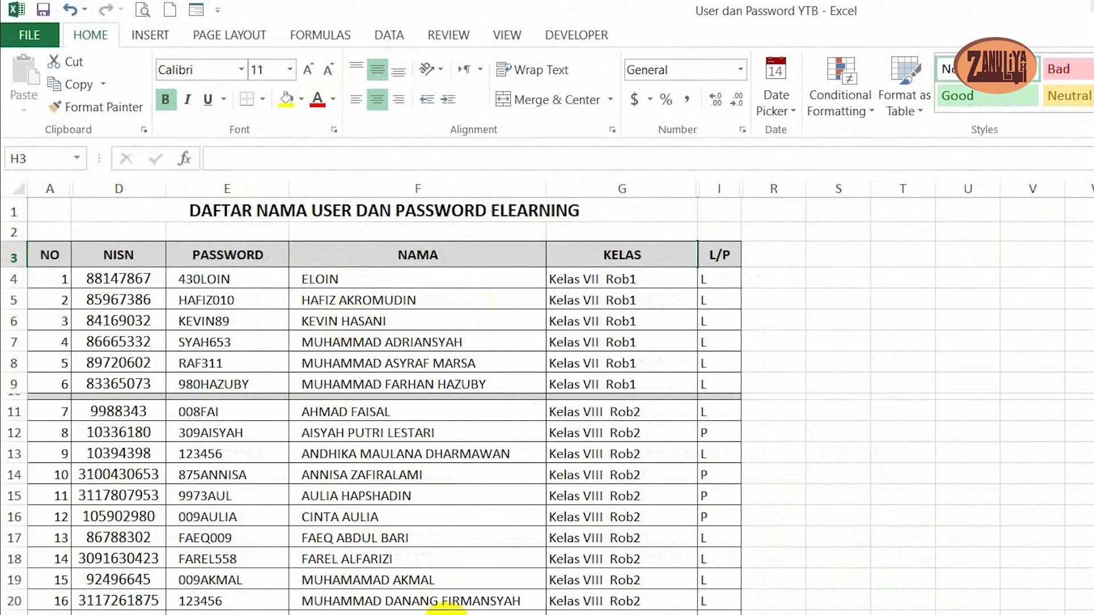
pyautogui.scroll(-3, 471, 493)
pyautogui.scroll(3, 472, 495)
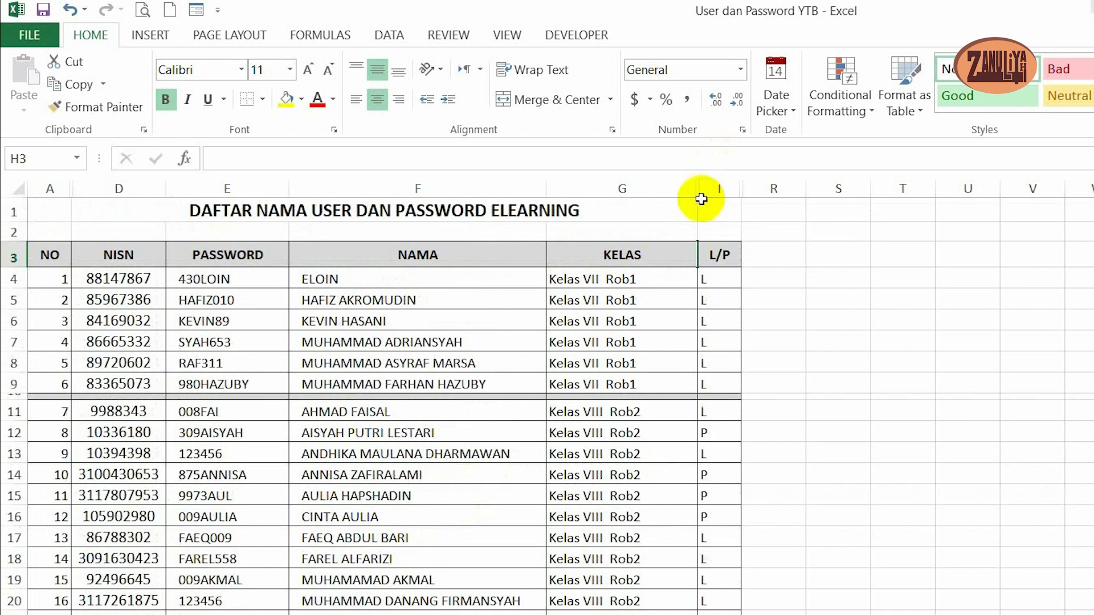
pyautogui.moveTo(700, 189); pyautogui.dragTo(663, 190)
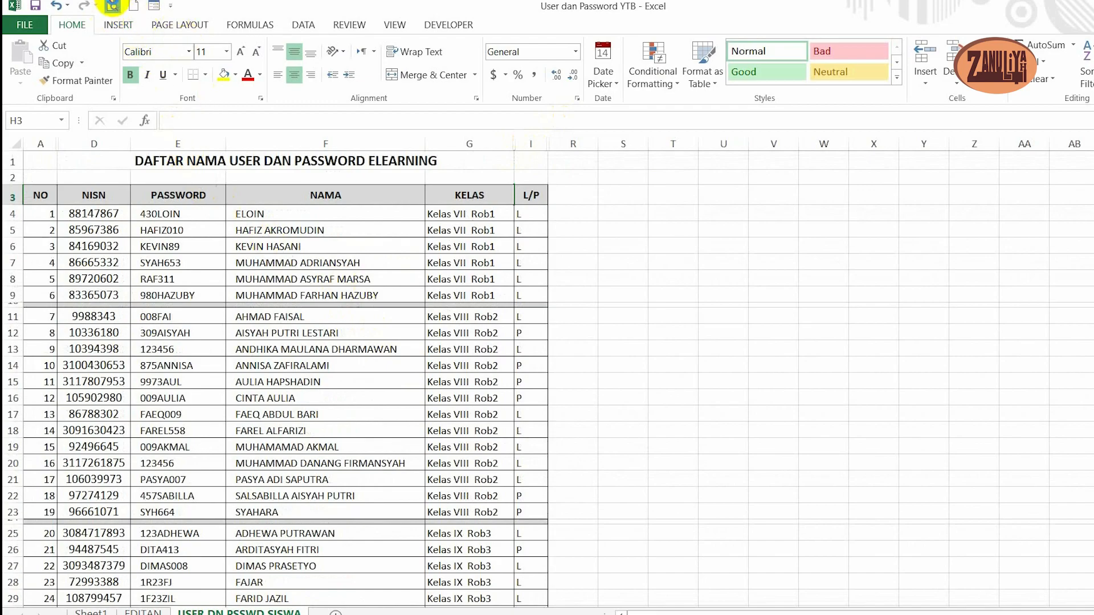
# - Check how the list fits on the printed page in the print preview, and return to the sheet
pyautogui.click(112, 6)
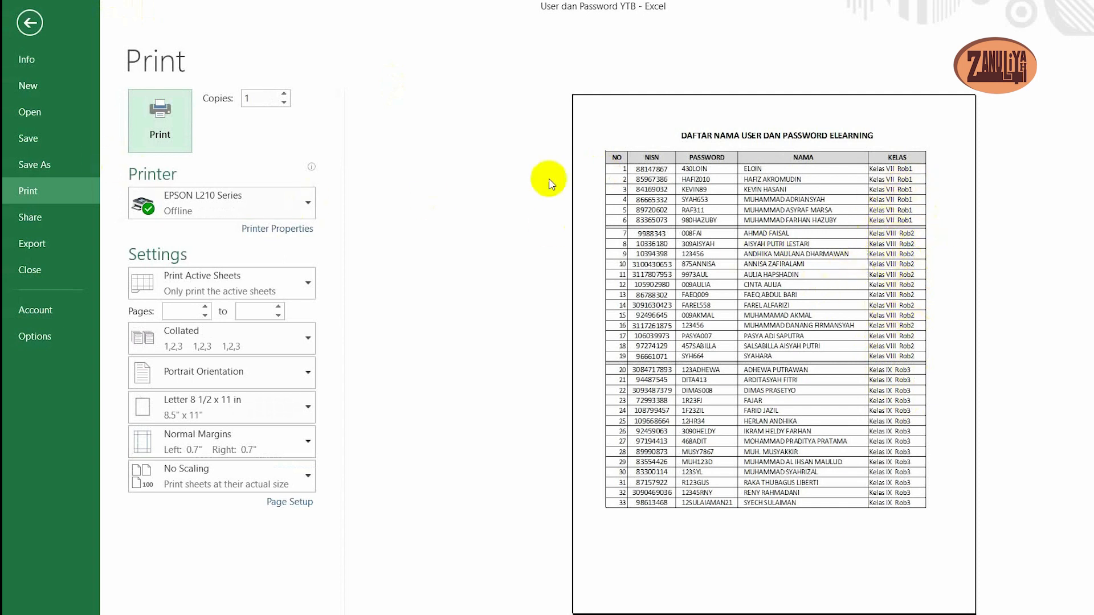
pyautogui.click(69, 102)
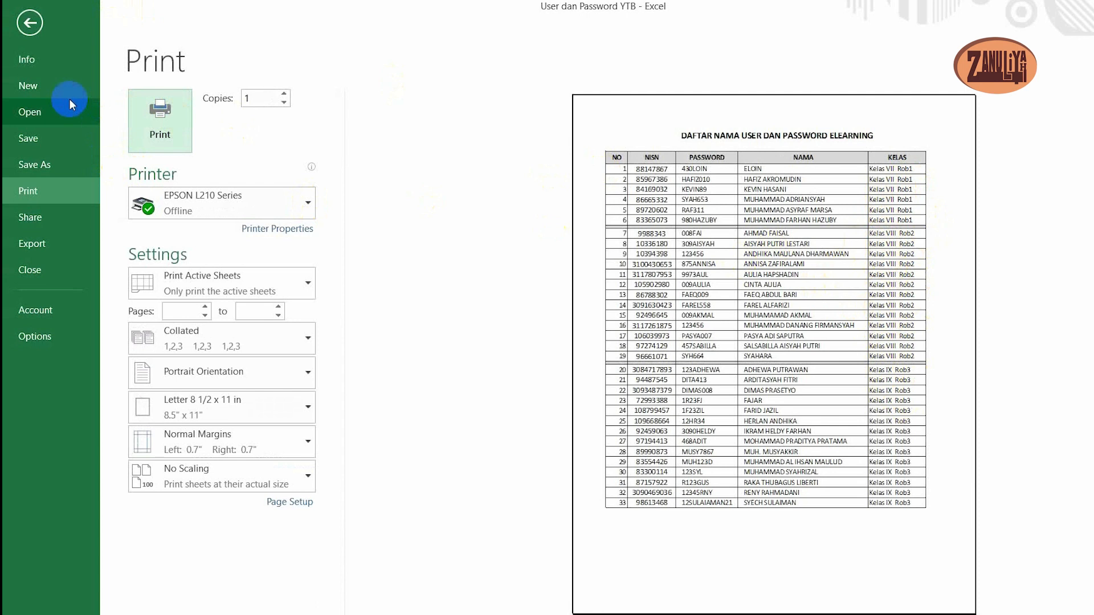
pyautogui.click(26, 26)
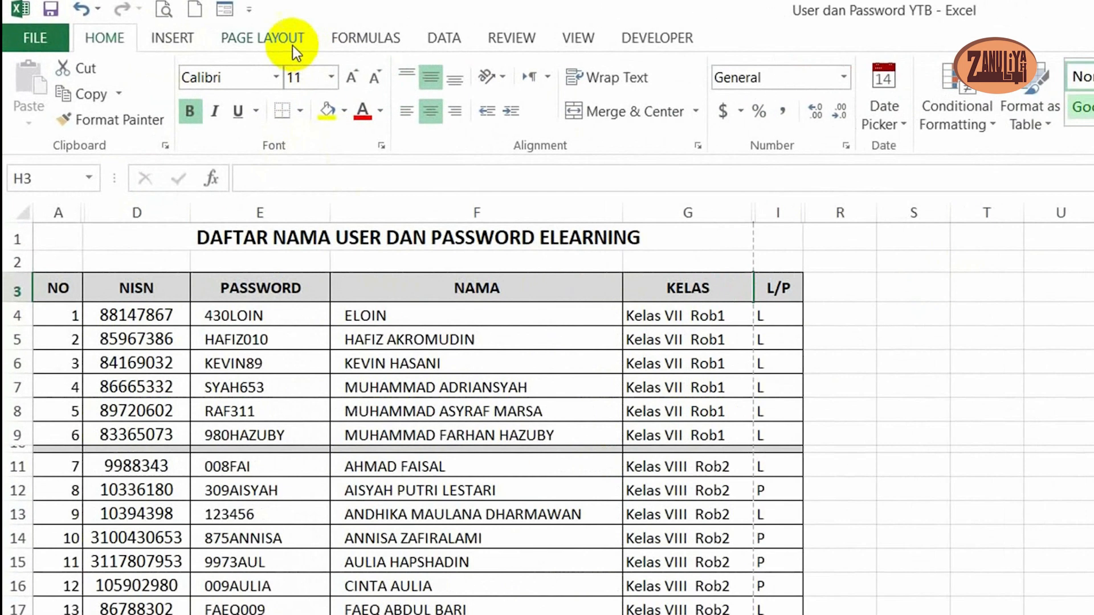
# - Set custom page margins of 0.2 on the left and right, and center the list horizontally on the page
pyautogui.click(292, 44)
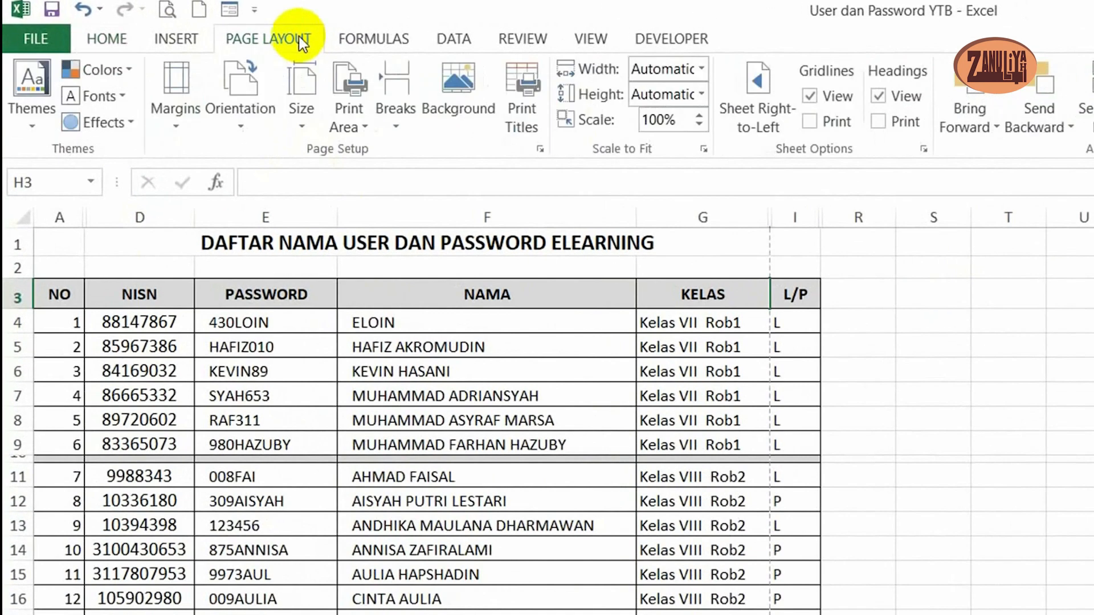
pyautogui.click(183, 131)
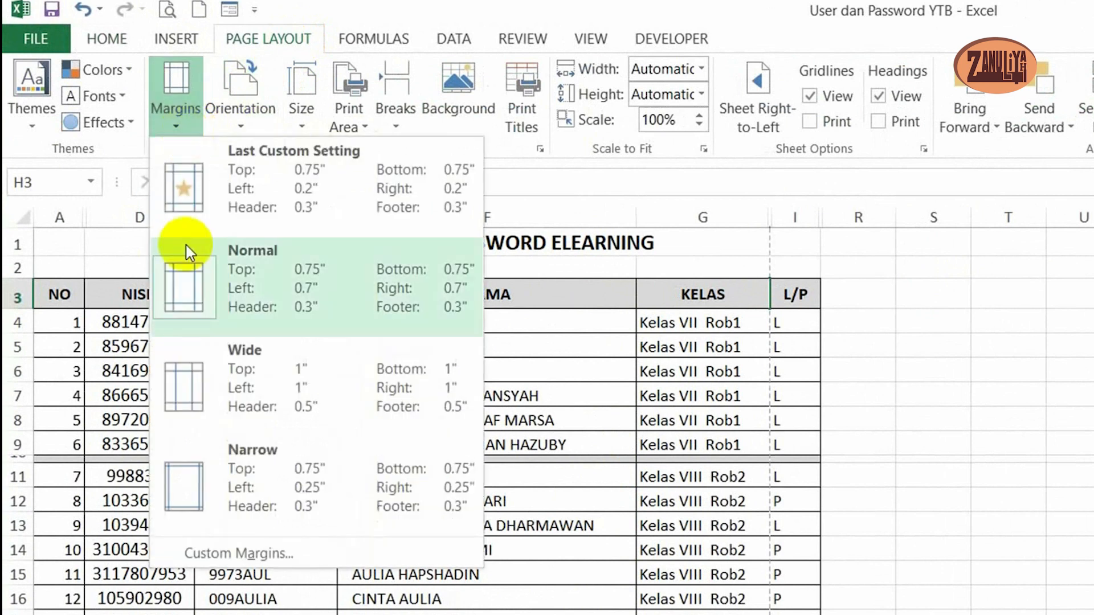
pyautogui.click(239, 553)
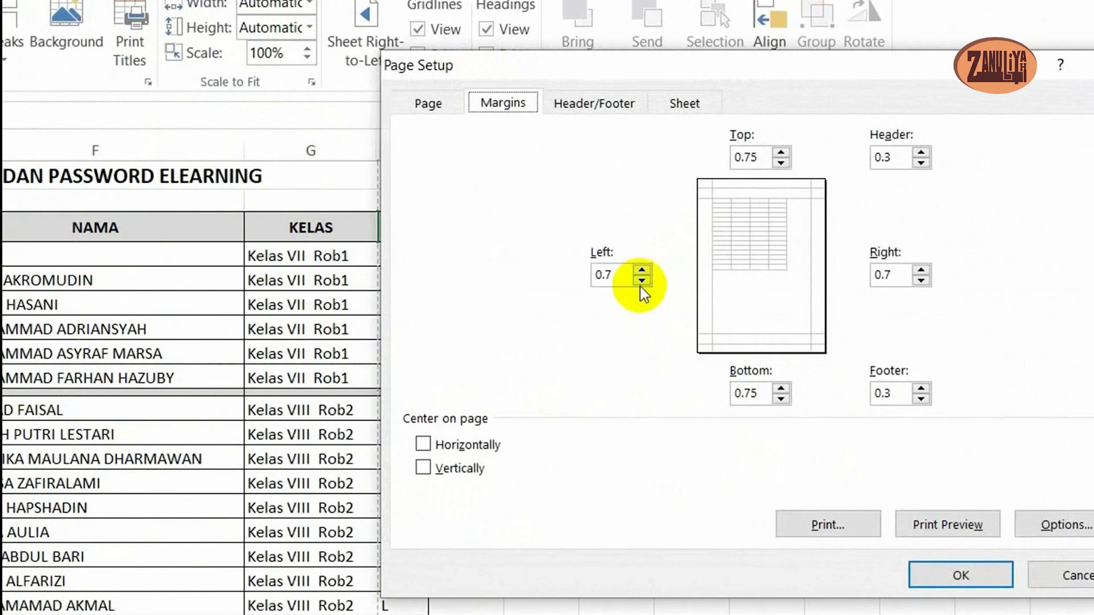
pyautogui.click(641, 279)
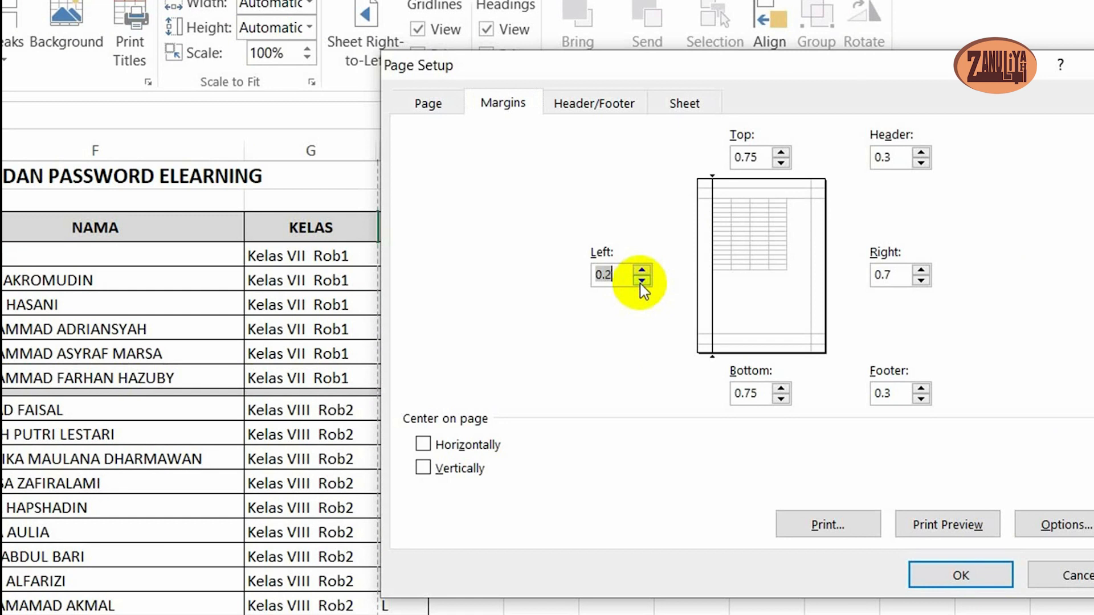
pyautogui.click(920, 280)
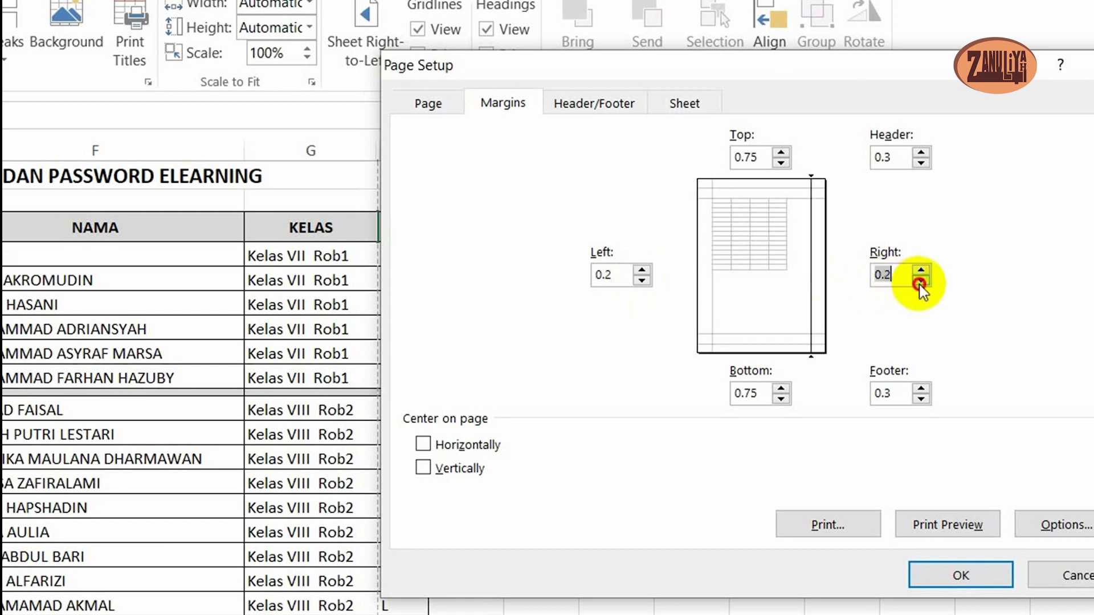
pyautogui.click(422, 445)
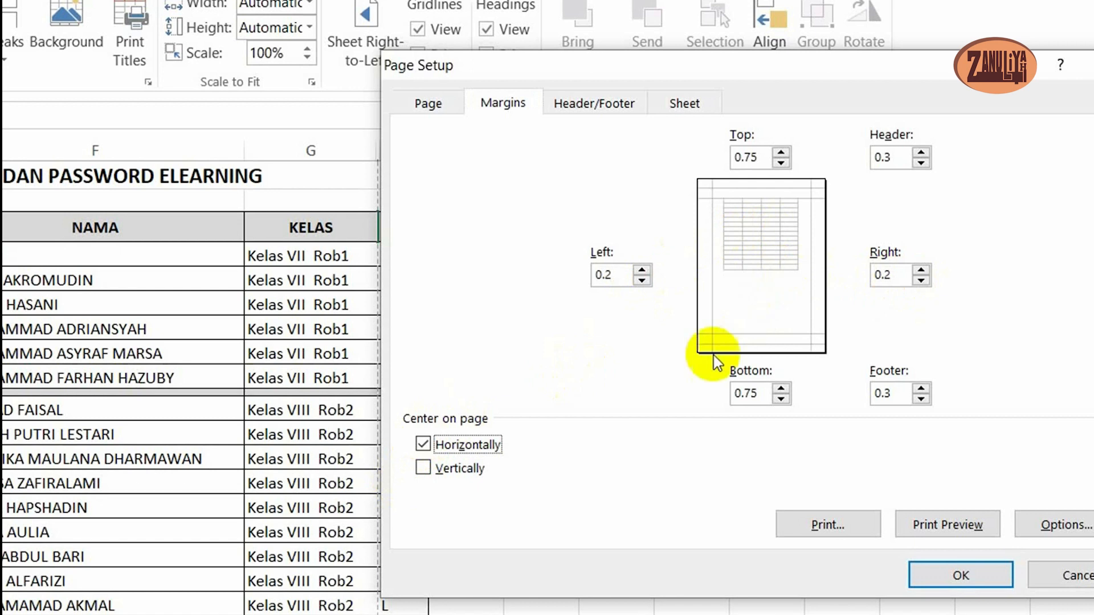
# - Set the bottom page margin to 0.25 and the top margin to 0.5, and apply the page setup
pyautogui.click(785, 404)
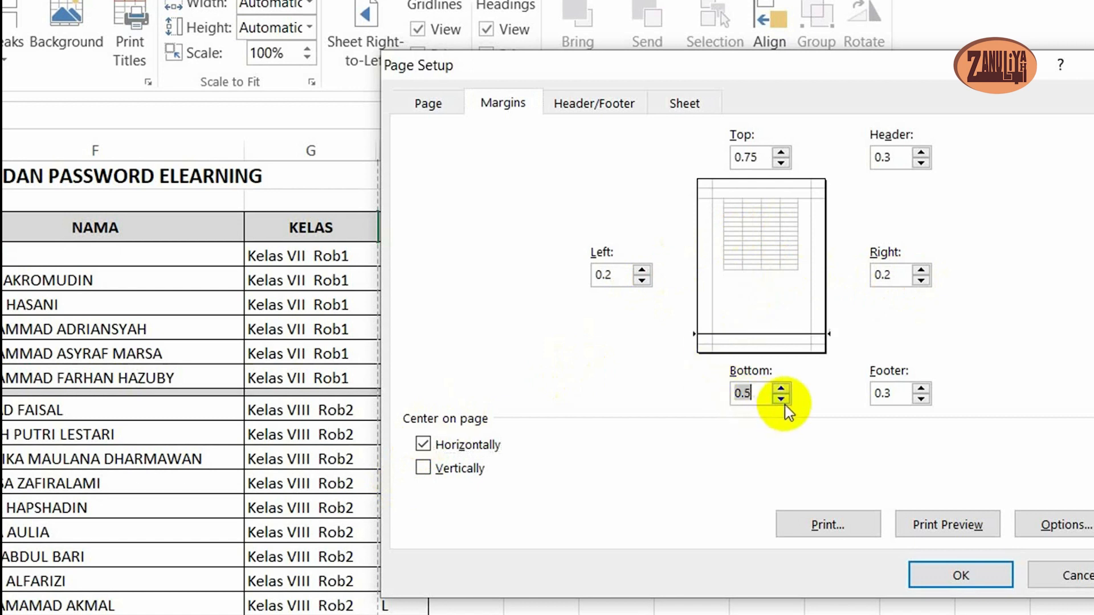
pyautogui.click(784, 405)
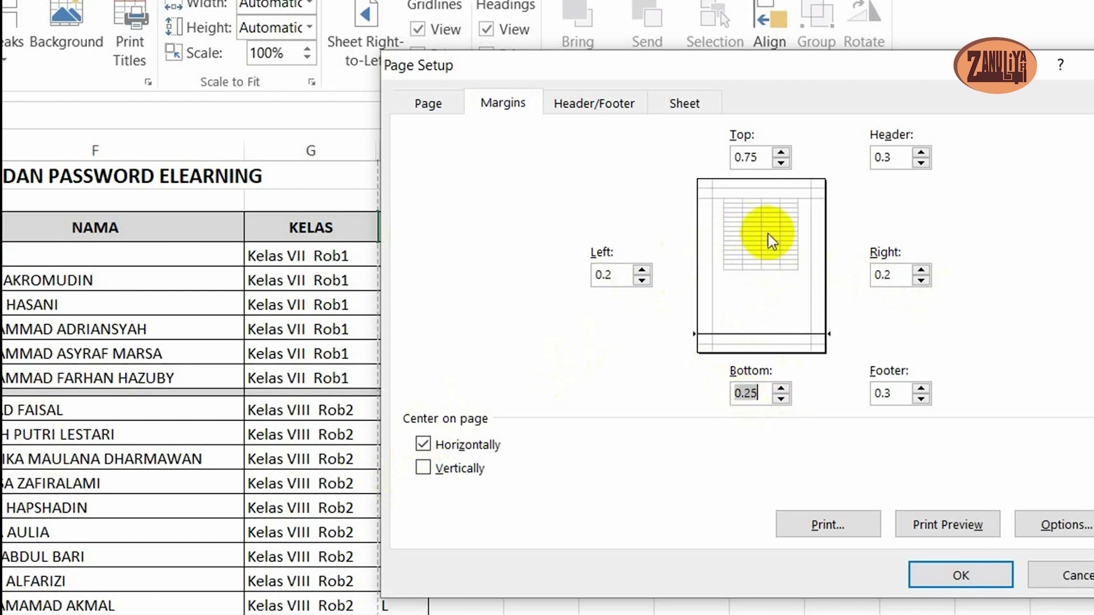
pyautogui.click(781, 164)
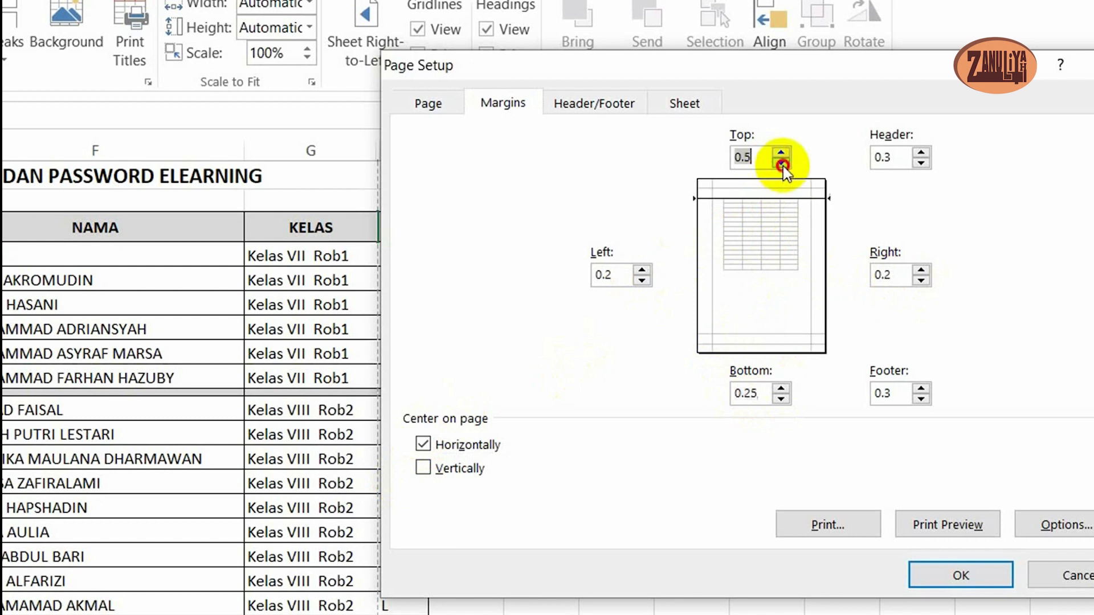
pyautogui.click(933, 576)
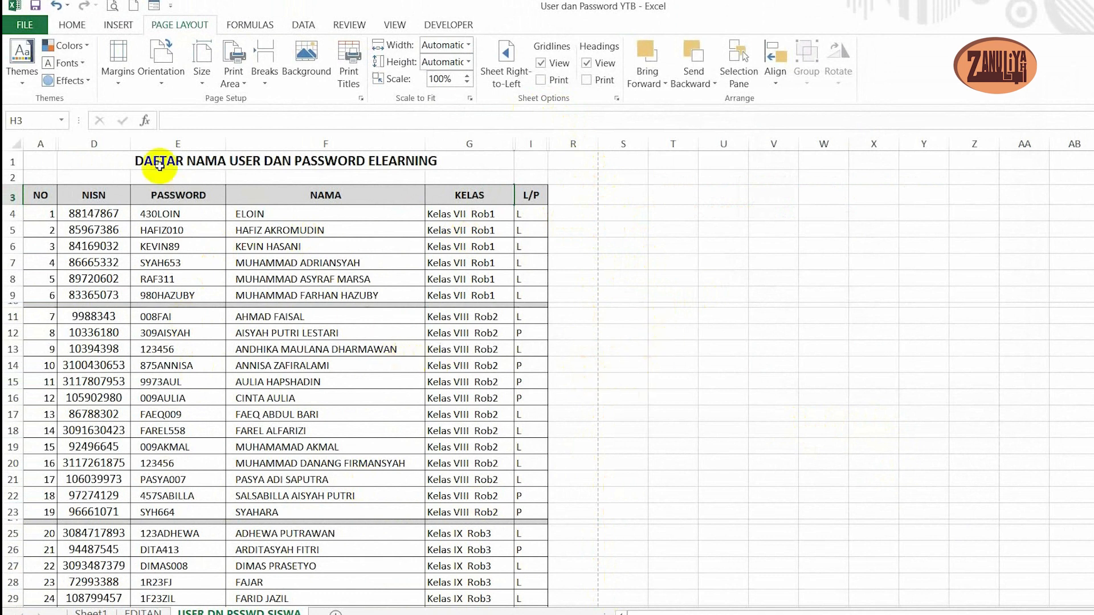
# - Review the print preview with the custom margins, and go back to the sheet
pyautogui.click(112, 8)
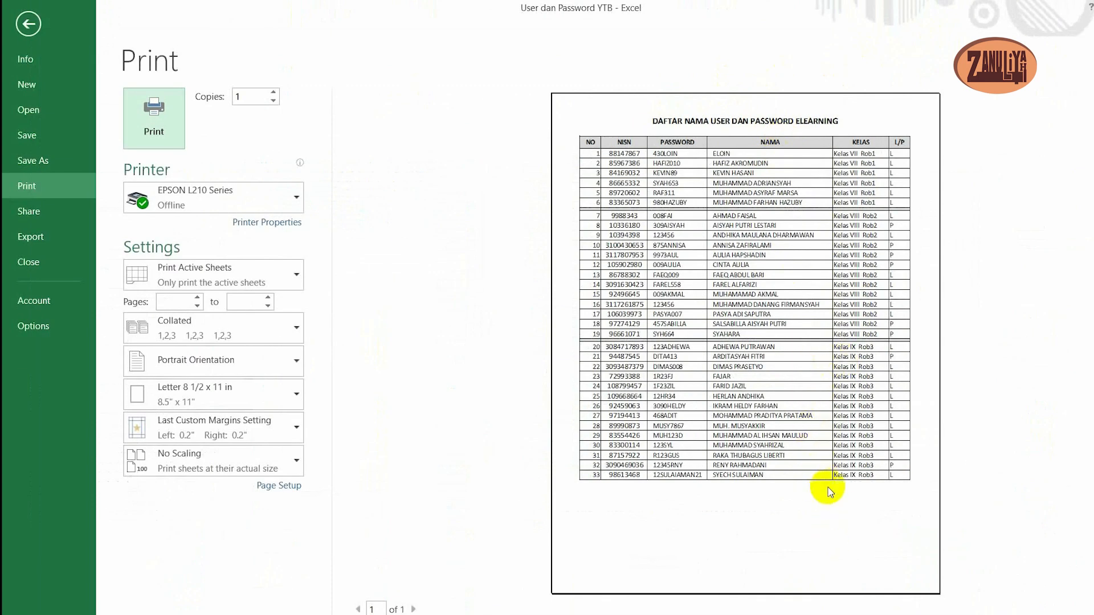
pyautogui.click(61, 63)
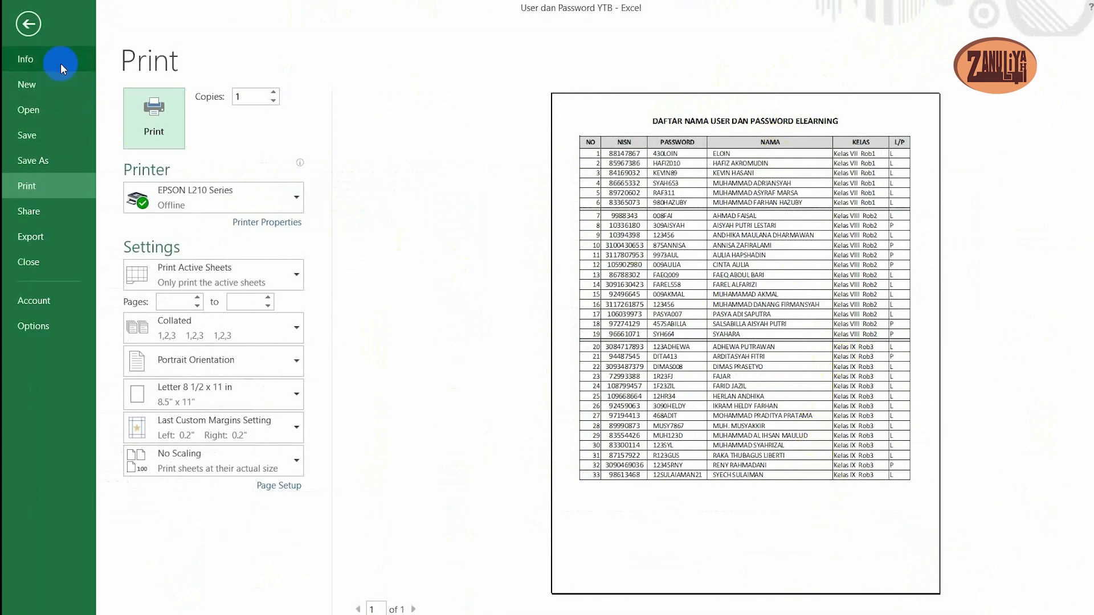
pyautogui.click(32, 23)
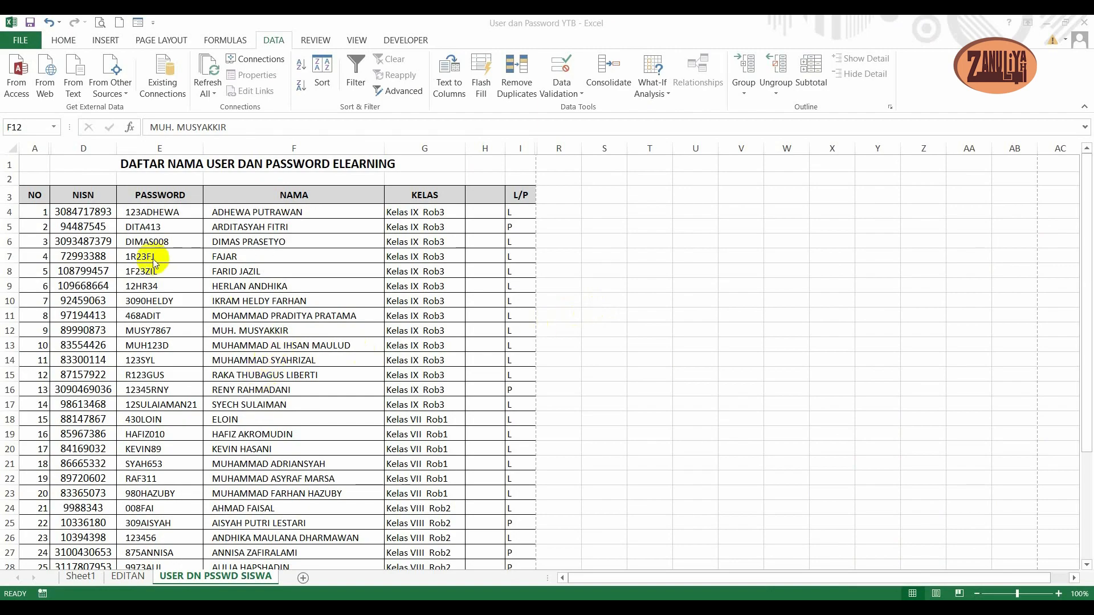
# - Sort the NO numbers in A4:A36 from largest to smallest, continuing with the current selection only
pyautogui.click(367, 279)
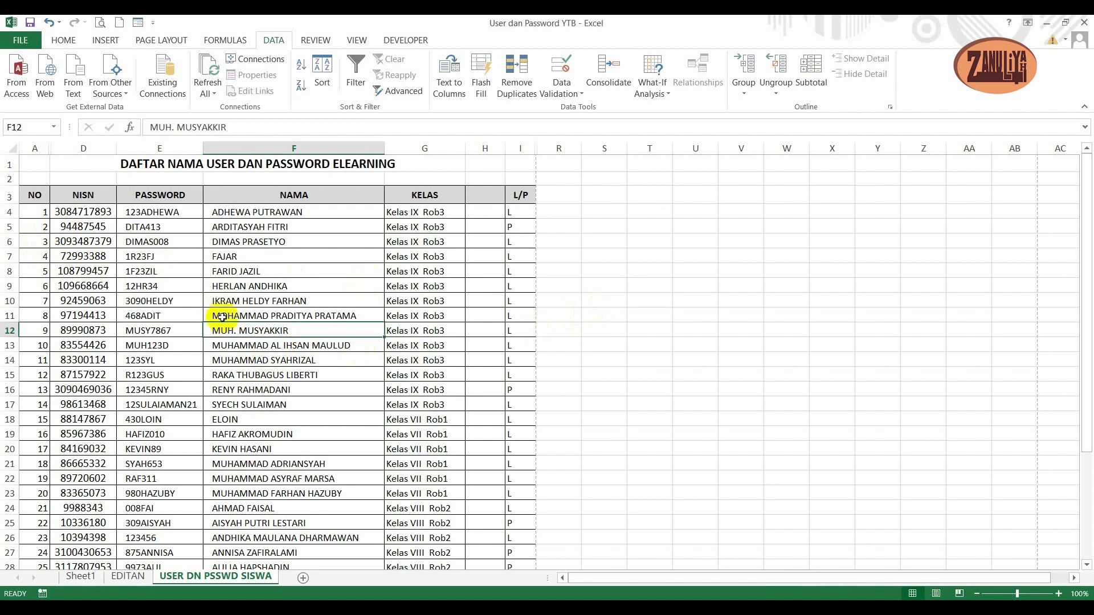
pyautogui.click(37, 210)
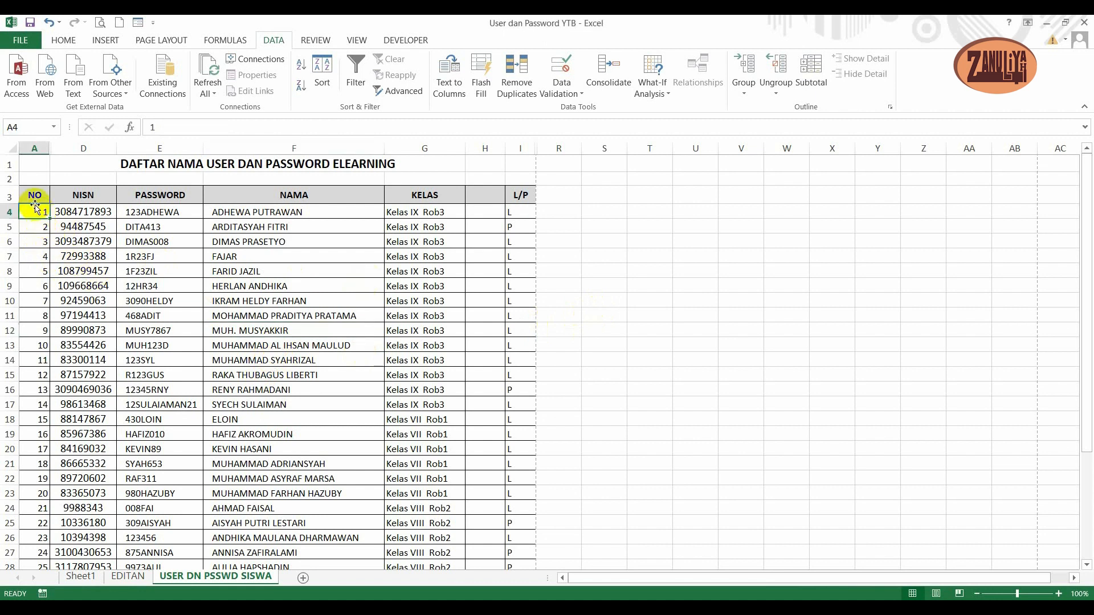
pyautogui.scroll(-5, 33, 198)
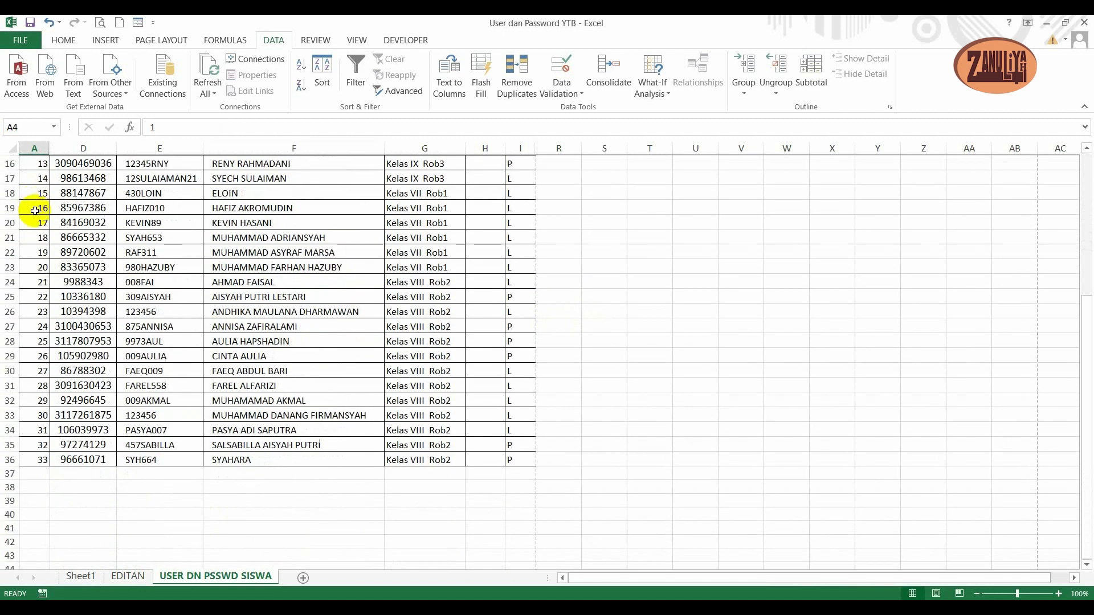
pyautogui.keyDown('shift'); pyautogui.click(36, 453); pyautogui.keyUp('shift')
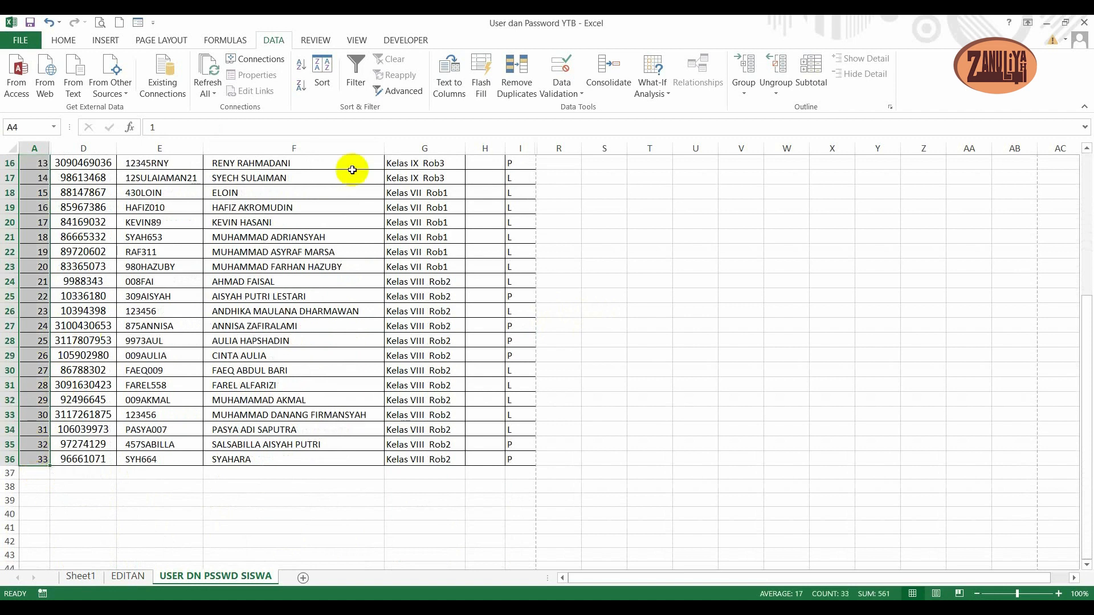
pyautogui.scroll(4, 352, 169)
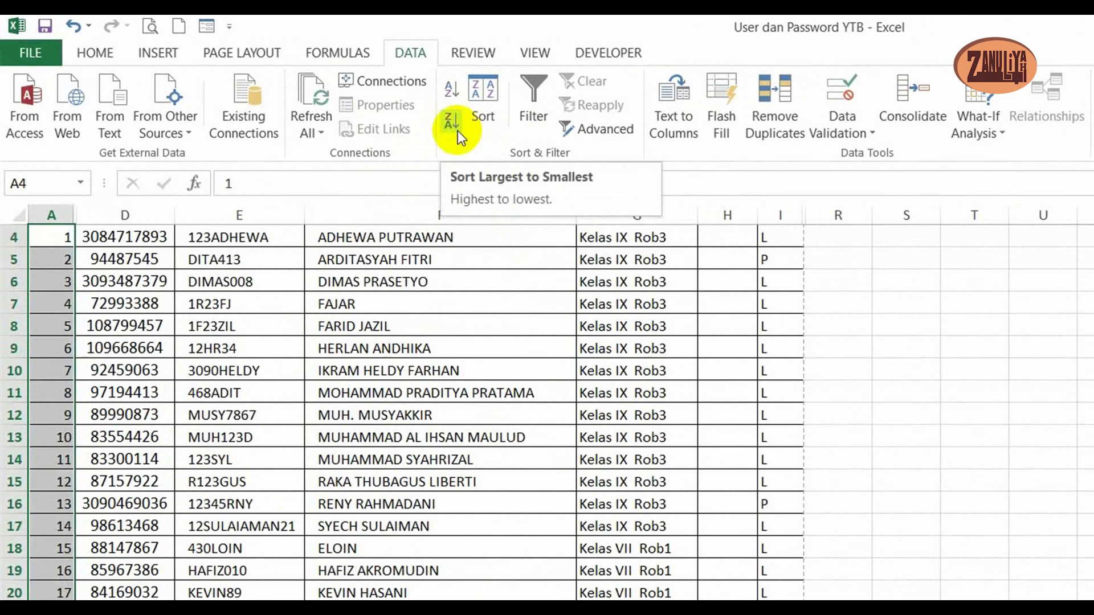
pyautogui.click(452, 122)
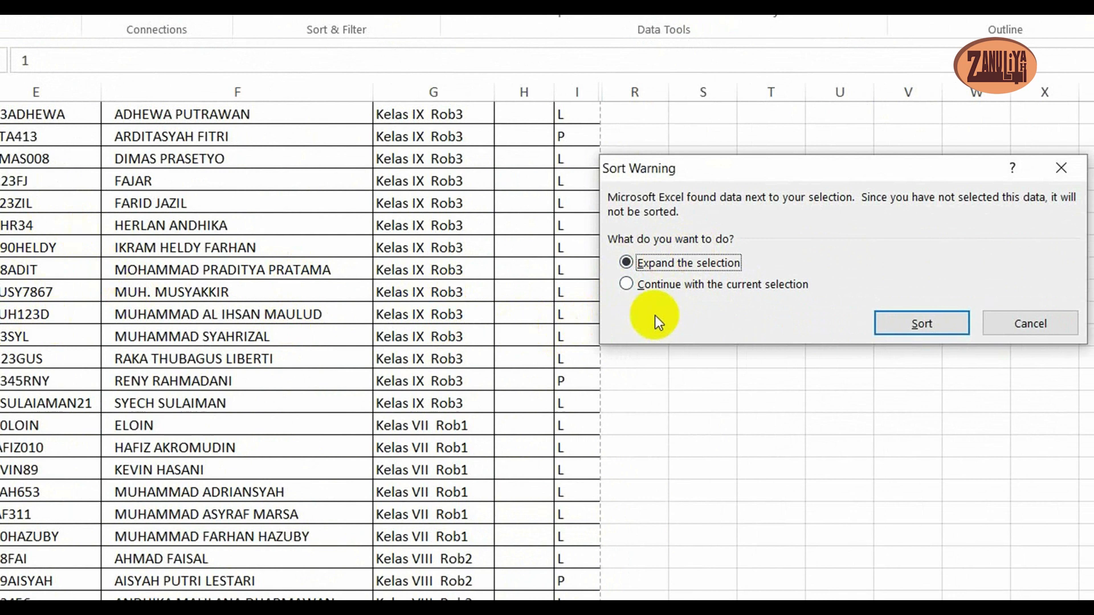
pyautogui.click(628, 285)
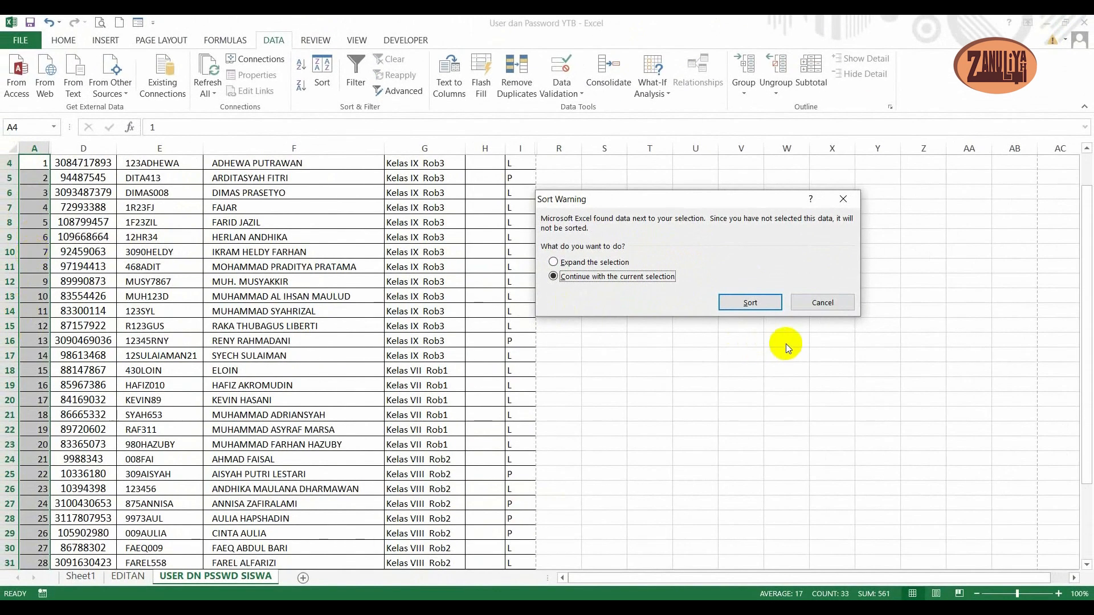
pyautogui.click(769, 307)
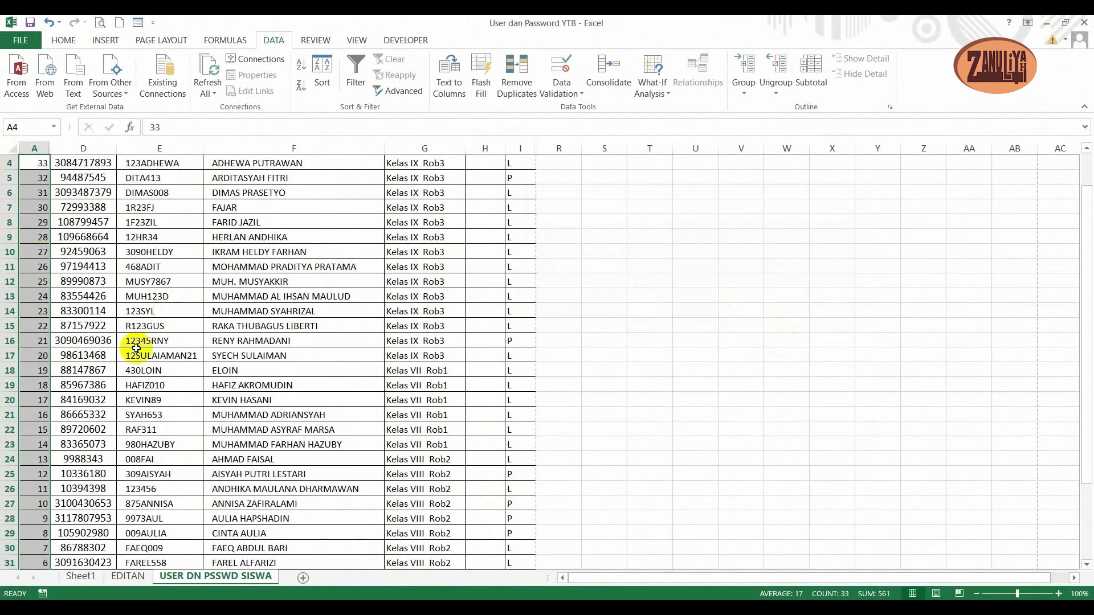
# - Check the reordered numbering through the end of the list, and undo the descending sort of the NO column
pyautogui.scroll(1, 157, 237)
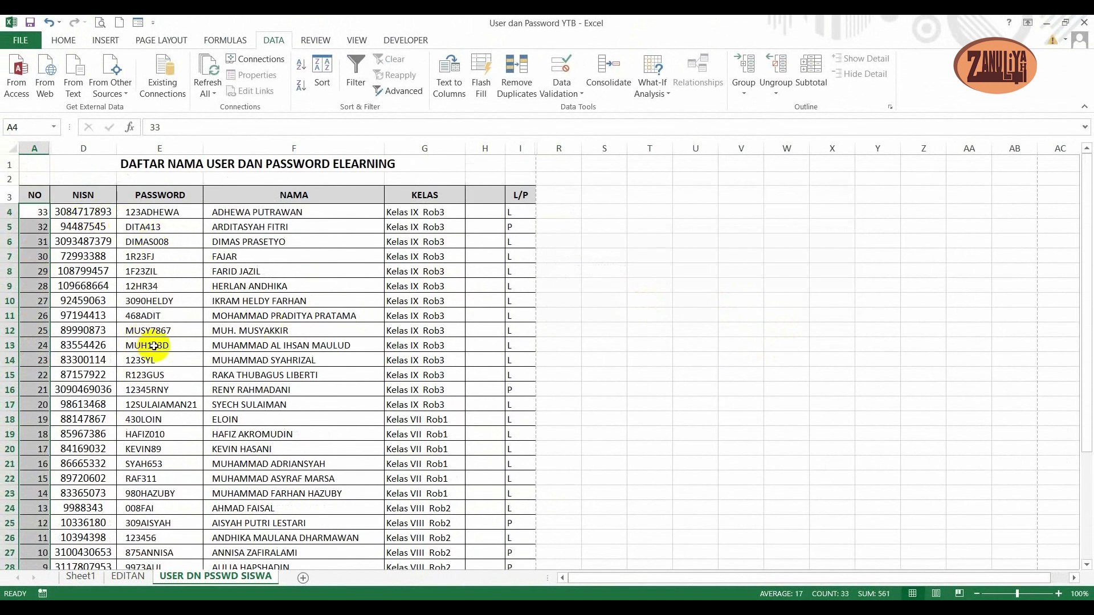
pyautogui.scroll(-4, 154, 346)
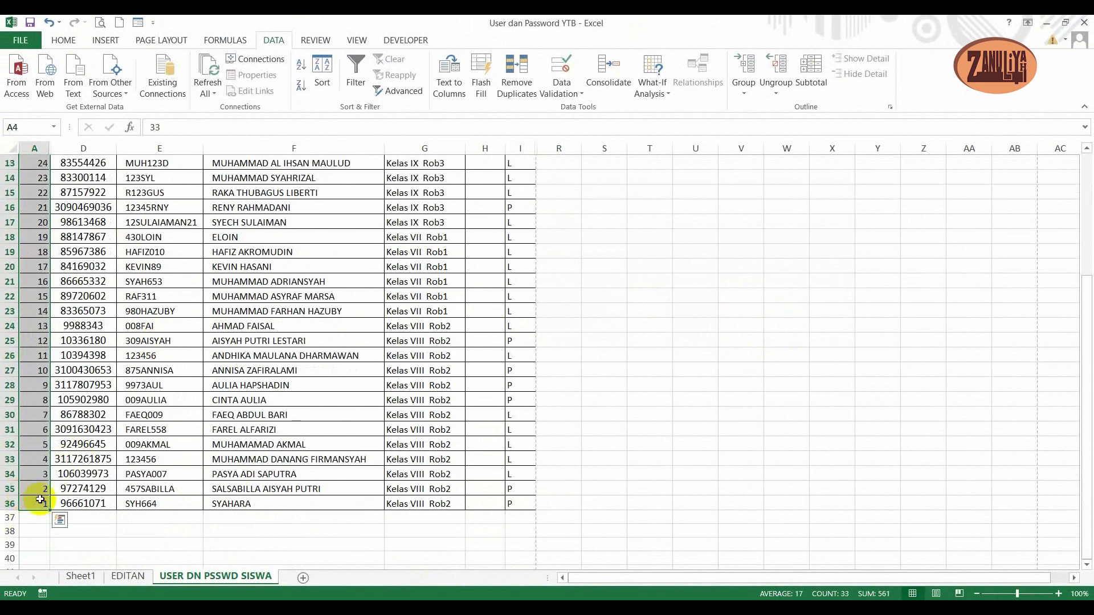
pyautogui.scroll(4, 35, 307)
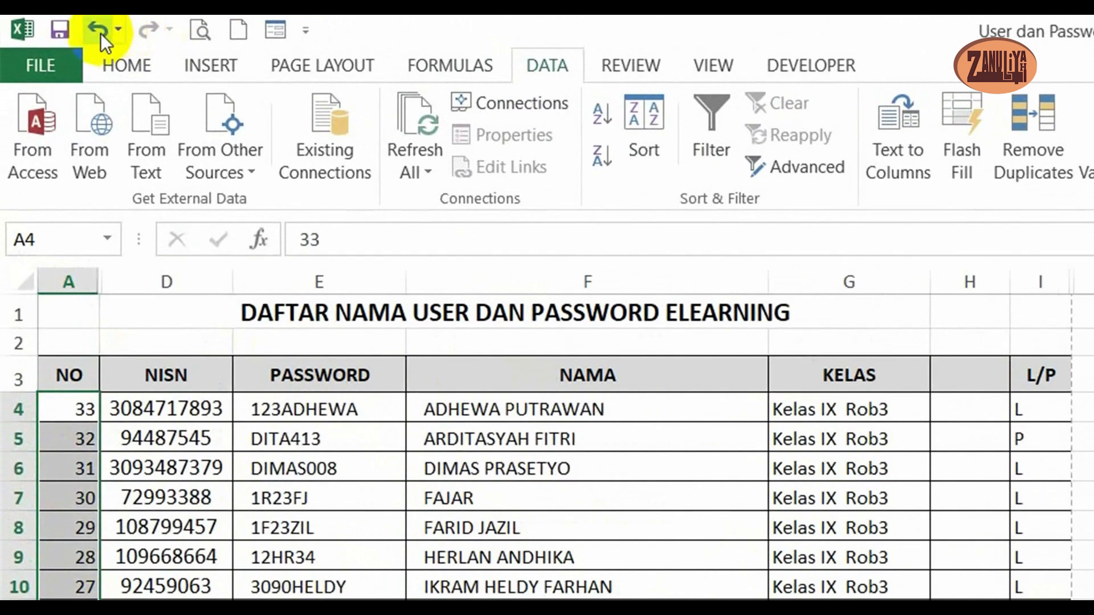
pyautogui.click(101, 34)
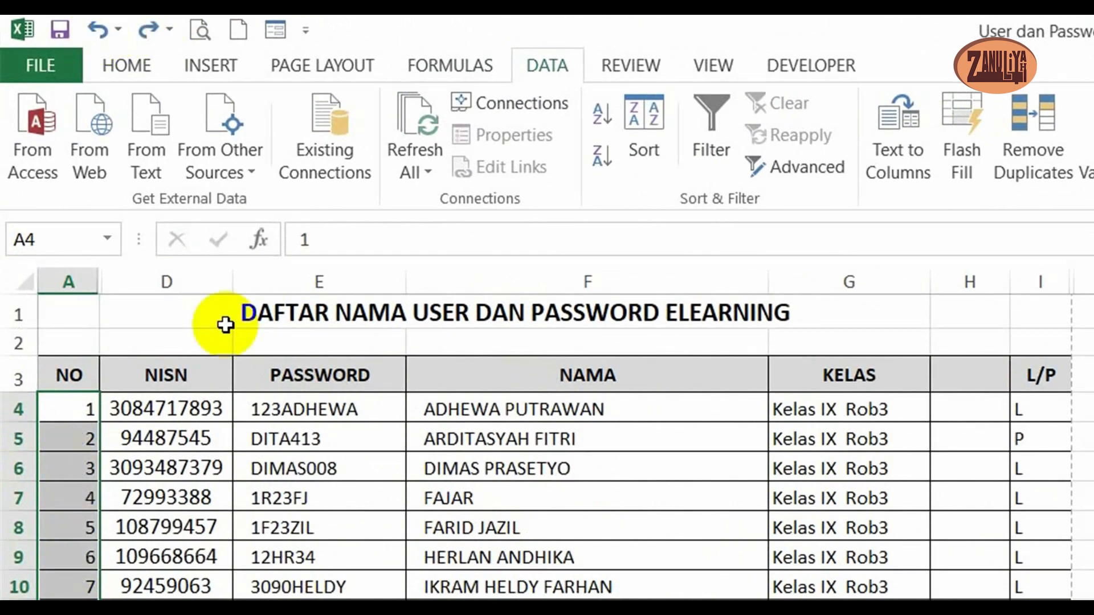
pyautogui.click(352, 614)
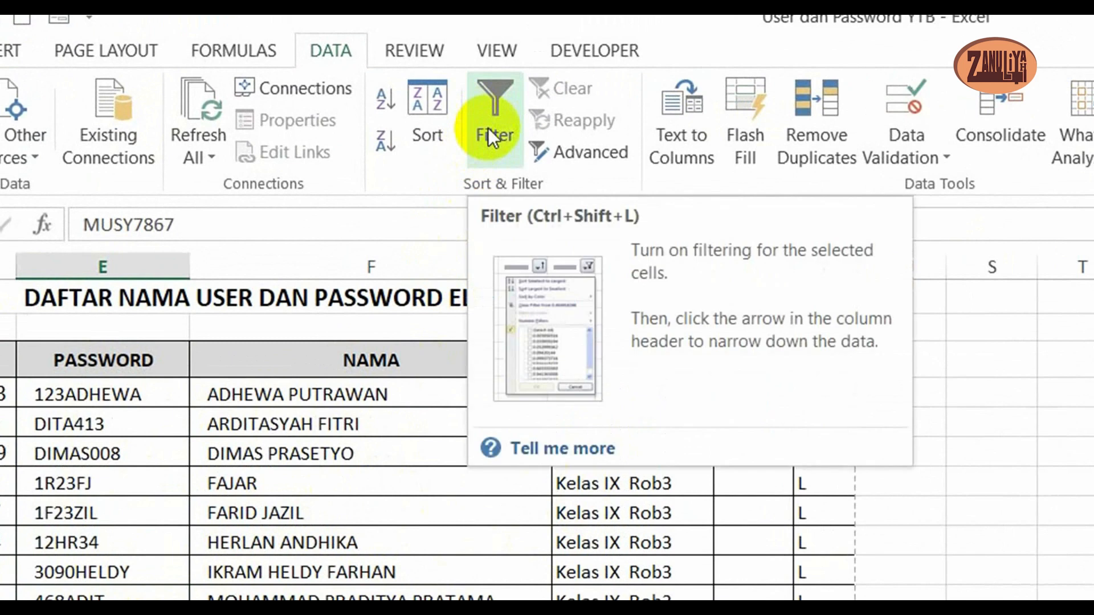
pyautogui.click(370, 614)
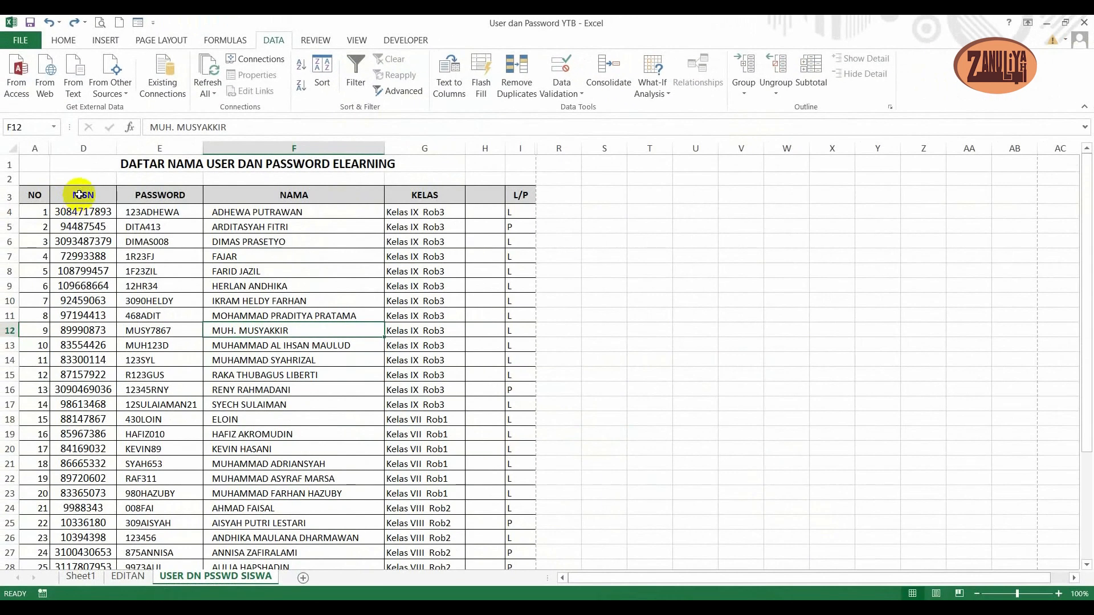
pyautogui.click(79, 195)
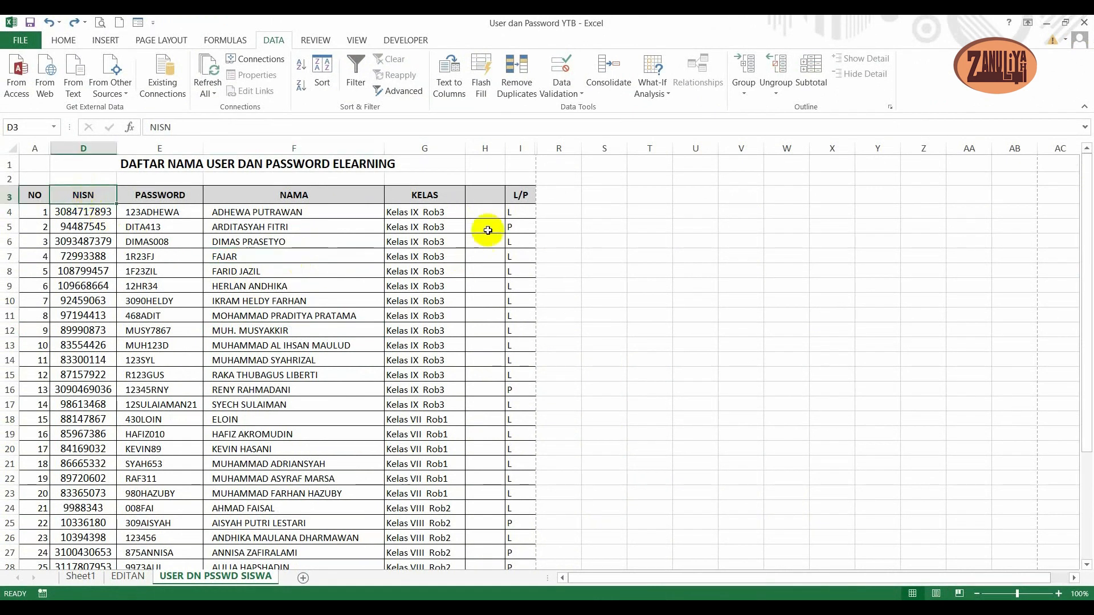
# - Enter the formula =RIGHT(G4,1) in H4 to extract the class number from the KELAS text
pyautogui.click(490, 211)
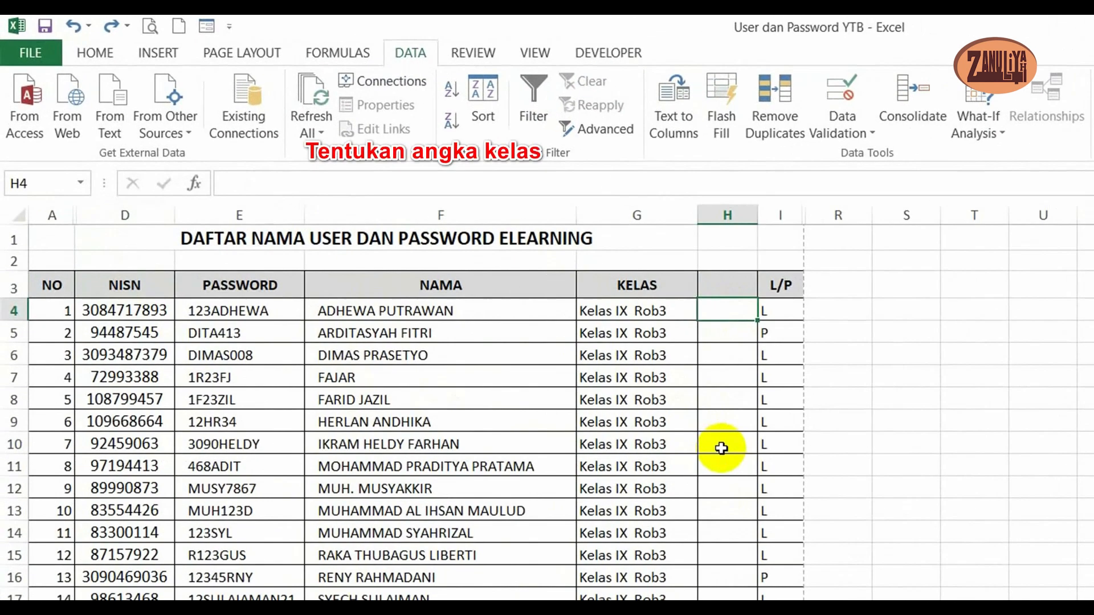
pyautogui.write('=')
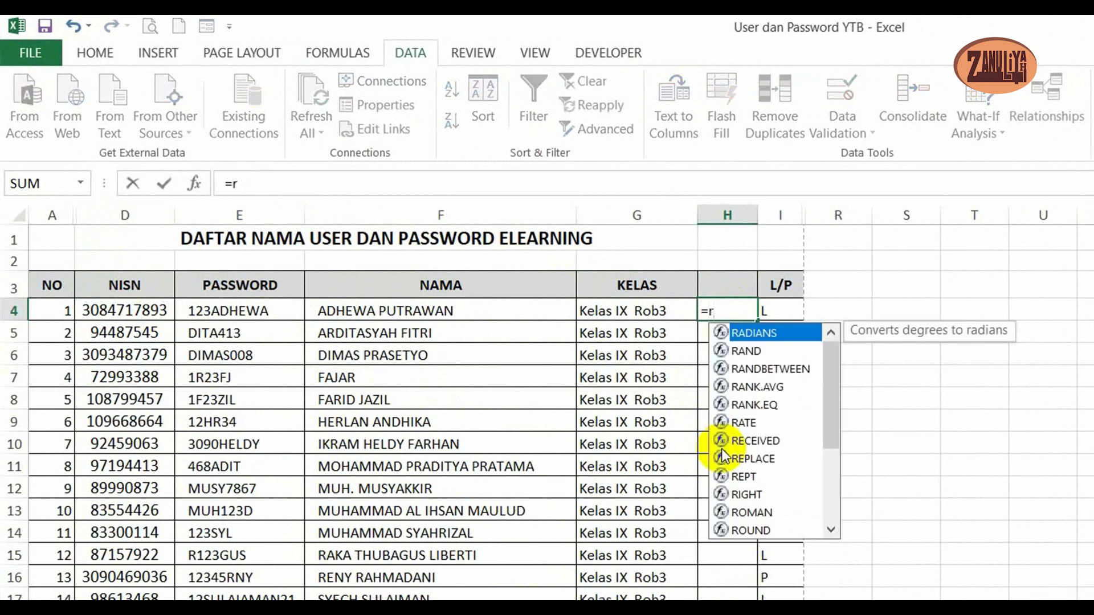
pyautogui.write('r')
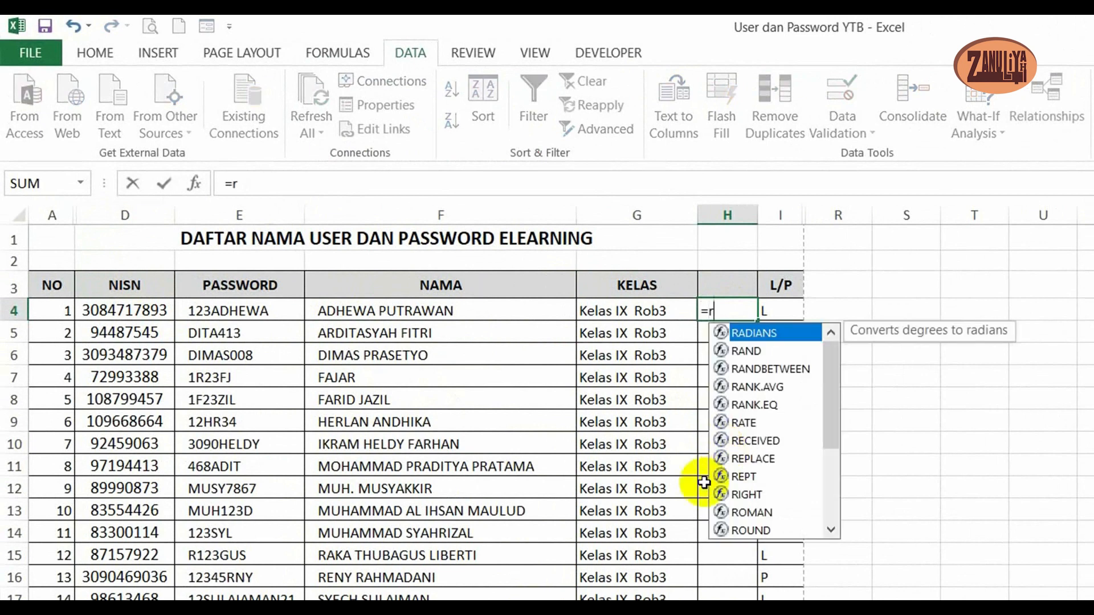
pyautogui.doubleClick(742, 494)
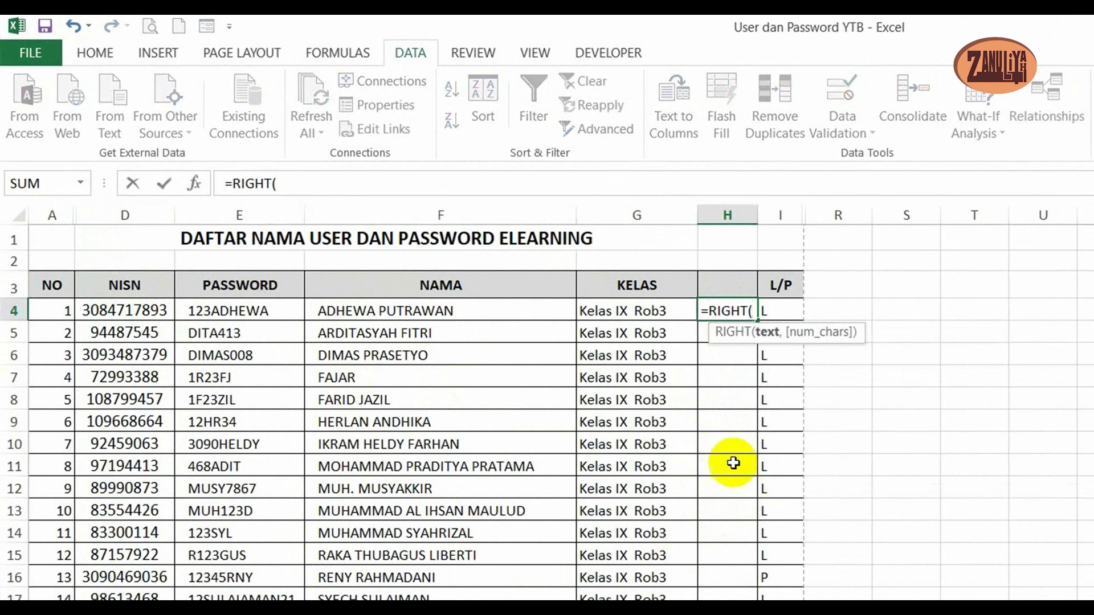
pyautogui.click(627, 312)
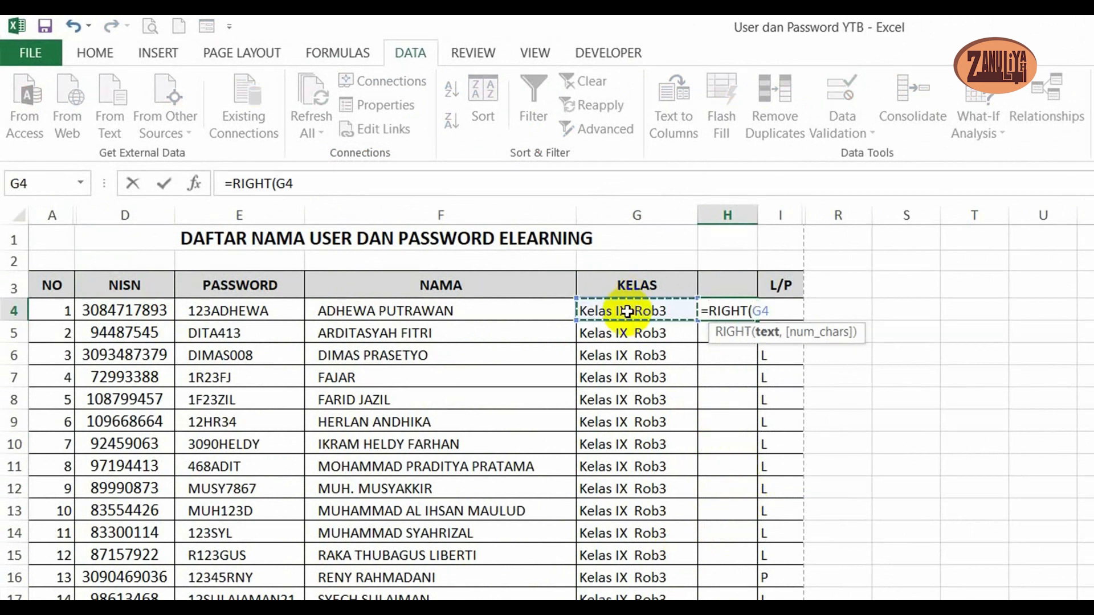
pyautogui.write(',1')
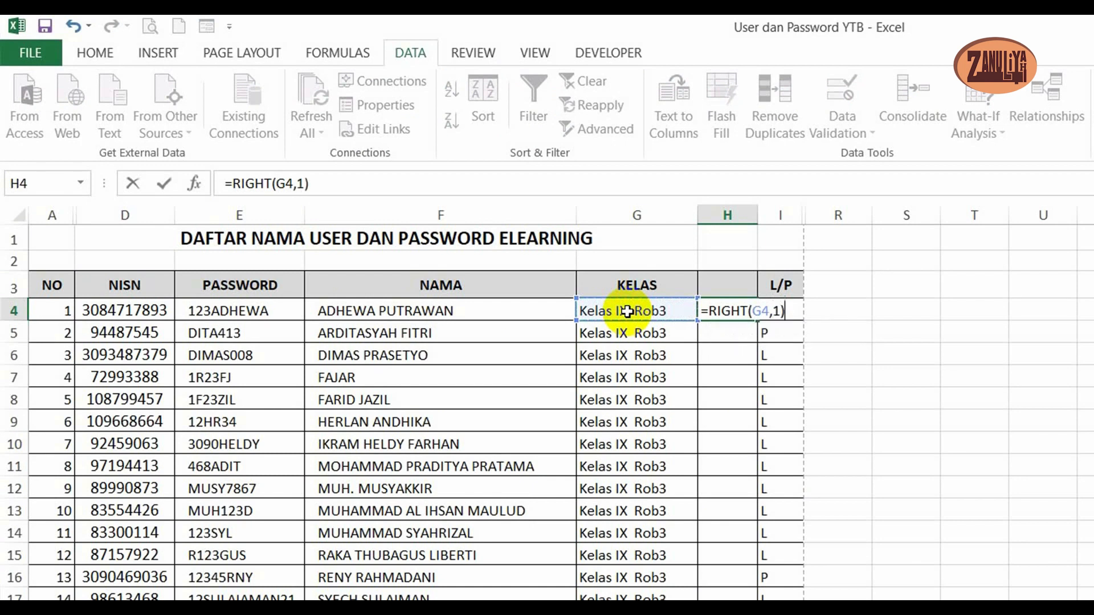
pyautogui.press('Return')
# - Copy the class-number formula from H4 down through H36, the last student row
pyautogui.click(735, 307)
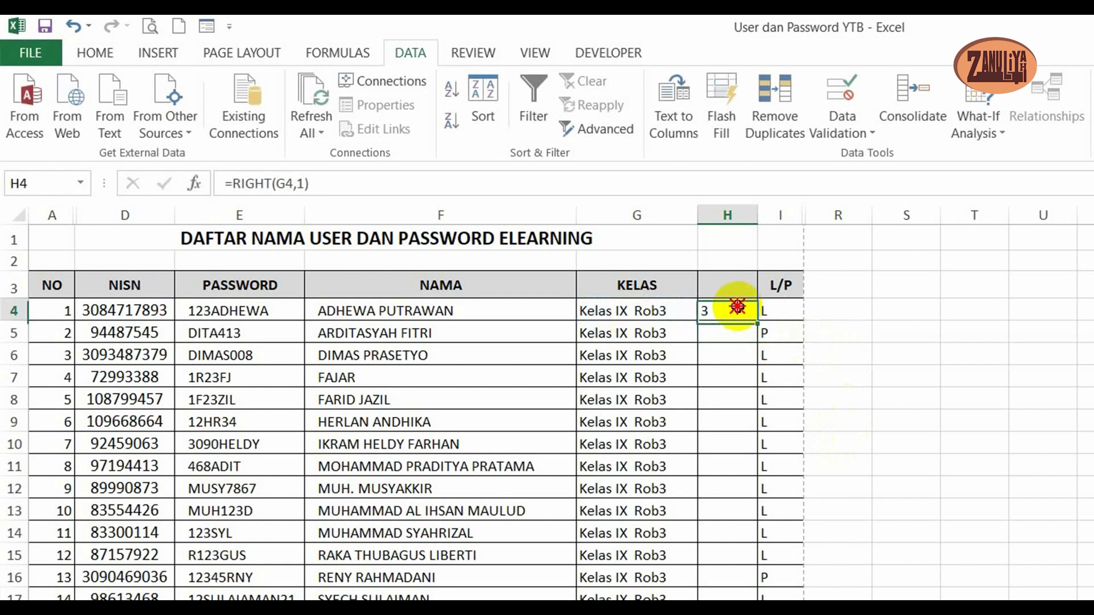
pyautogui.hotkey('ctrl', 'c')
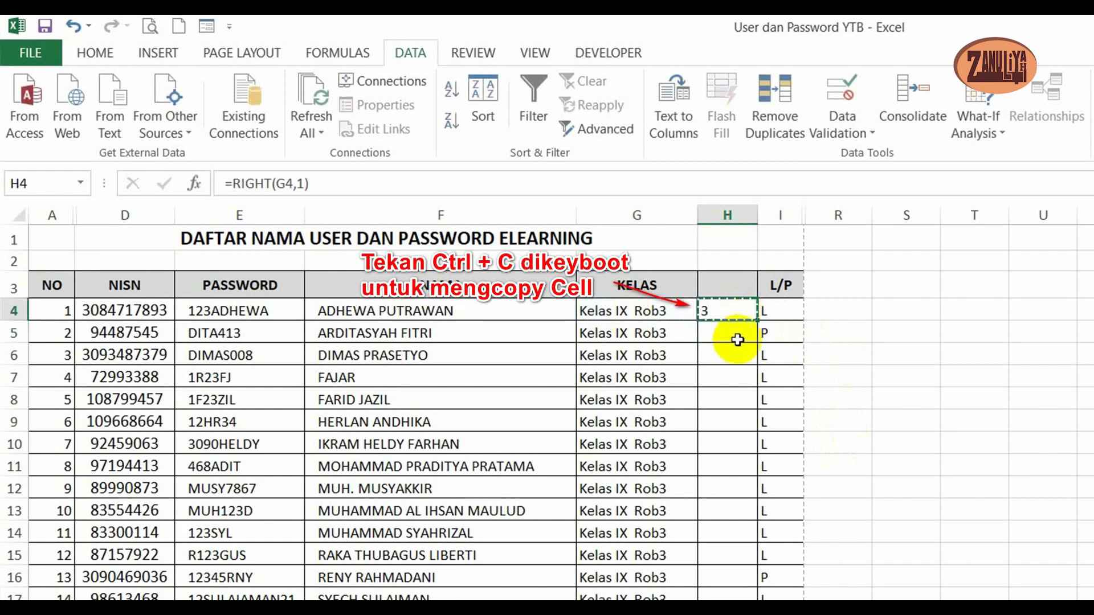
pyautogui.scroll(-5, 736, 330)
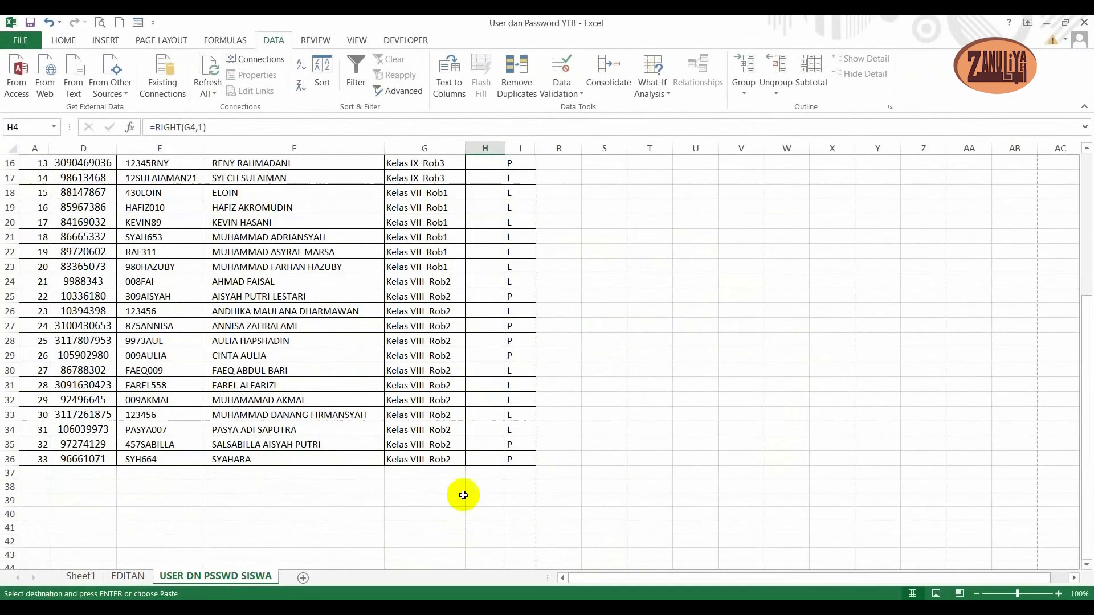
pyautogui.keyDown('shift'); pyautogui.click(524, 502); pyautogui.keyUp('shift')
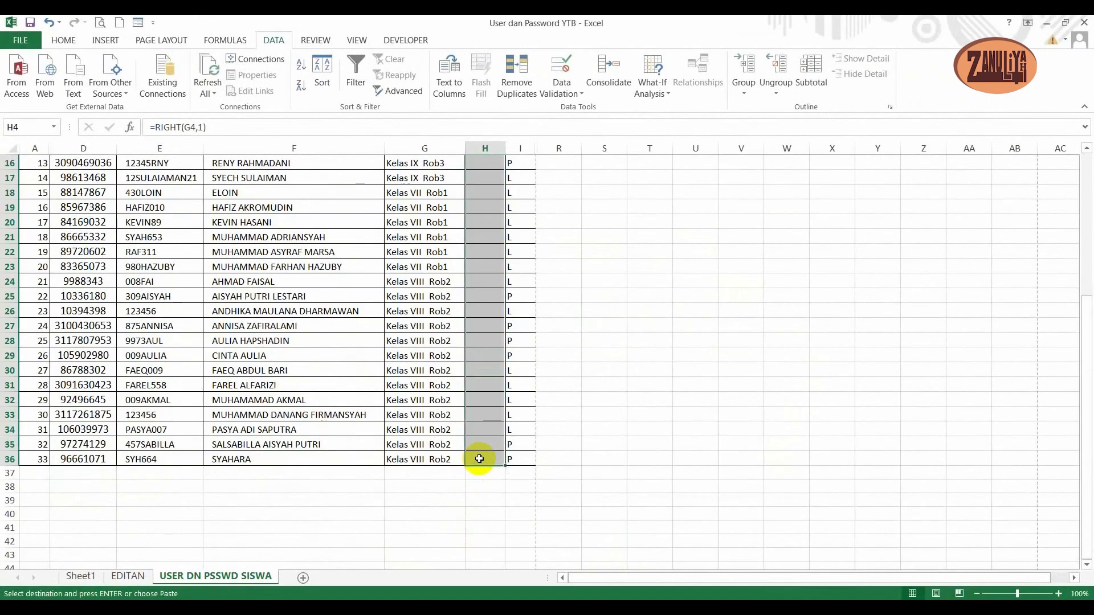
pyautogui.press('Return')
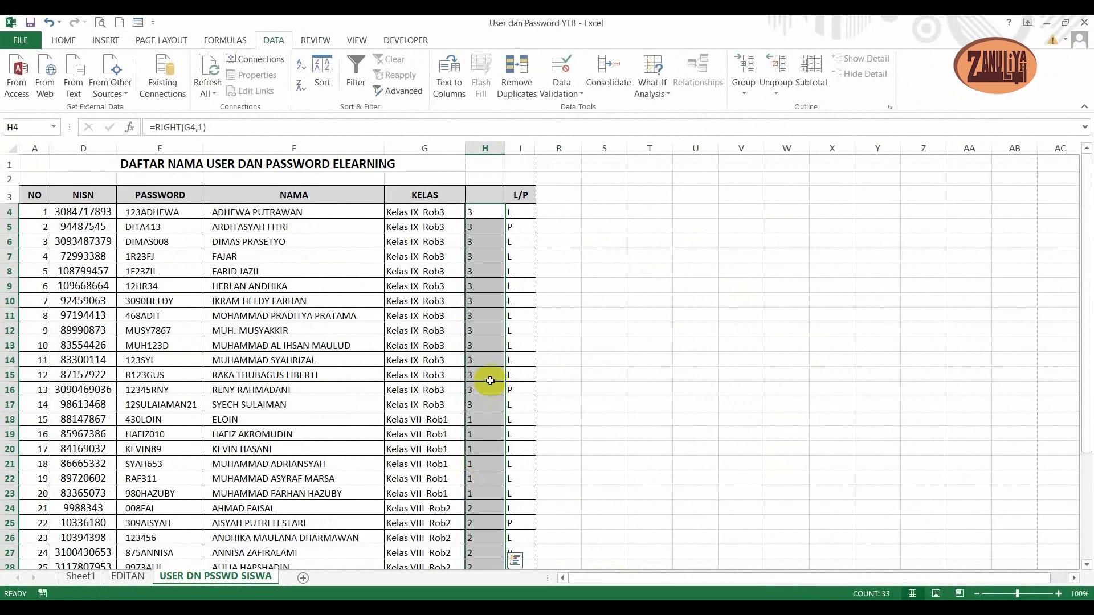
pyautogui.click(490, 381)
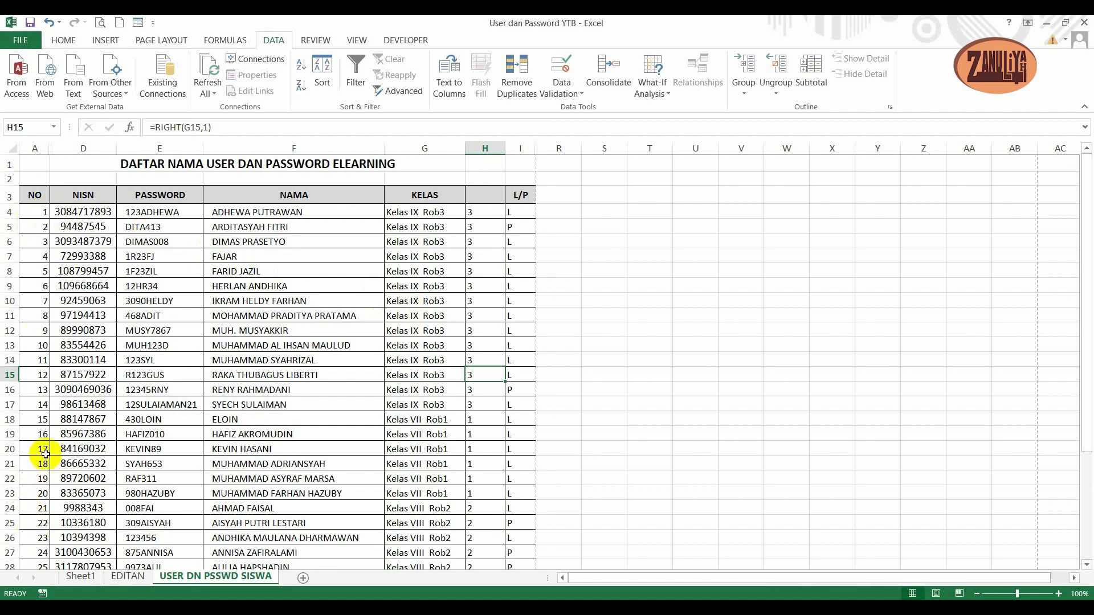
# - Check the class numbers down the list, and turn on filtering for the header cells D3:I3, leaving out NO
pyautogui.scroll(-2, 40, 437)
pyautogui.scroll(-3, 40, 436)
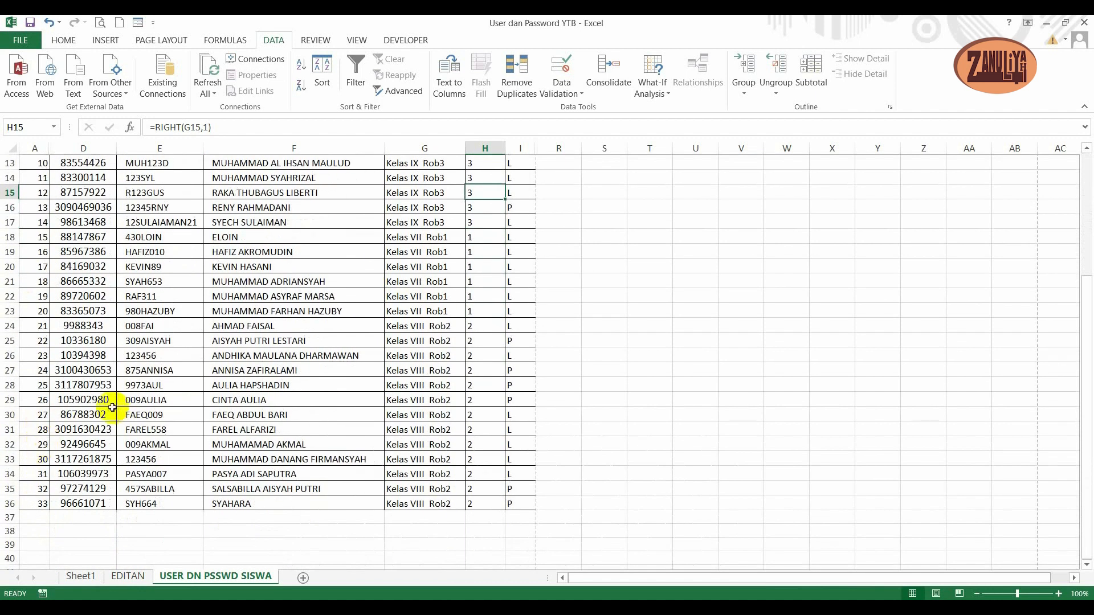
pyautogui.scroll(4, 67, 354)
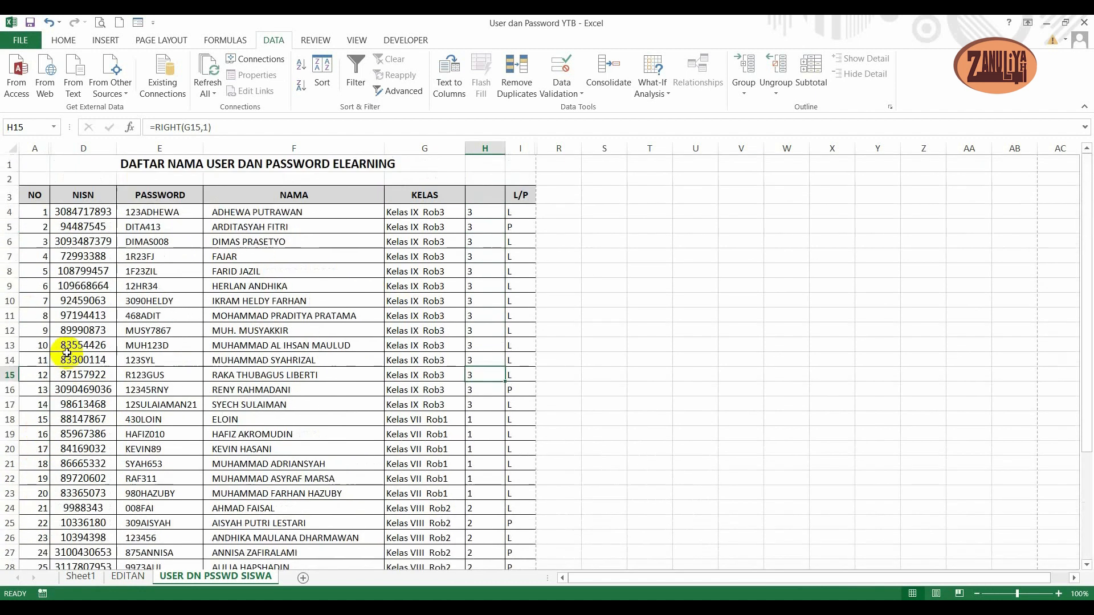
pyautogui.click(77, 192)
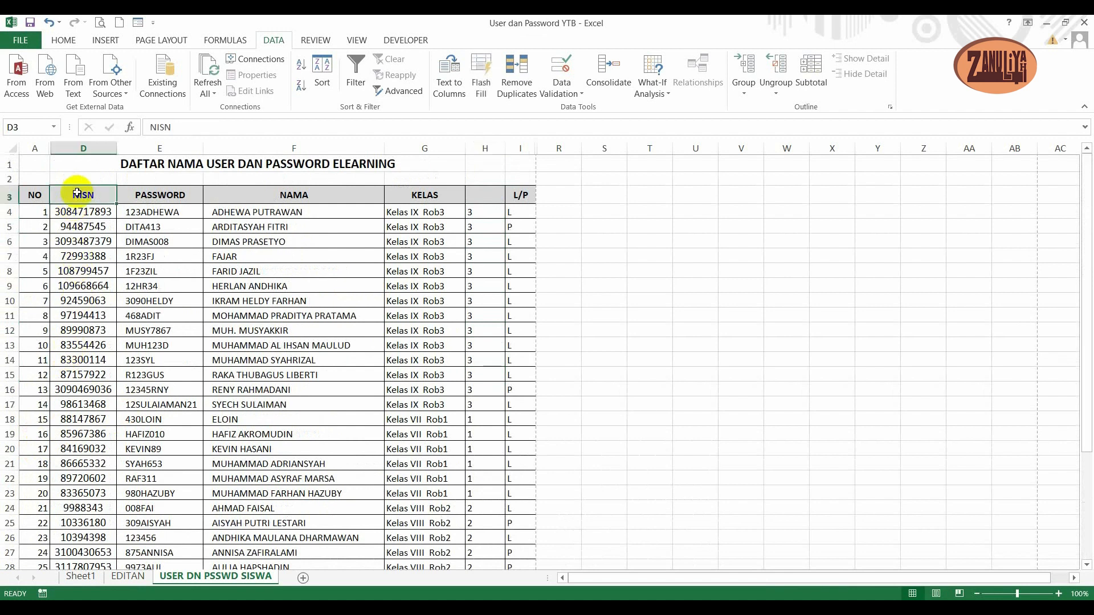
pyautogui.keyDown('shift'); pyautogui.click(518, 195); pyautogui.keyUp('shift')
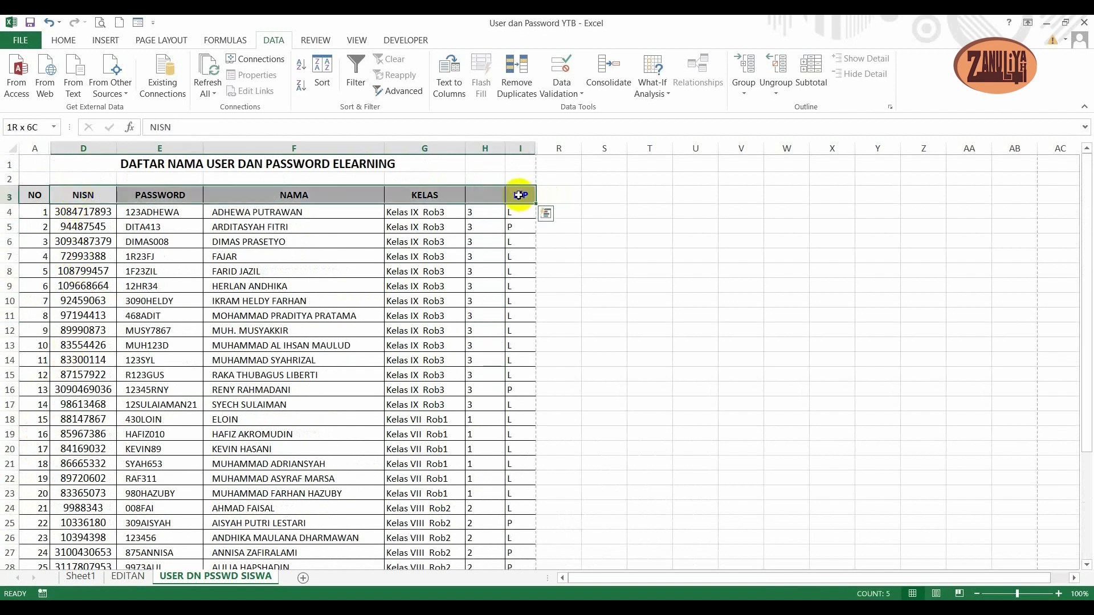
pyautogui.click(358, 73)
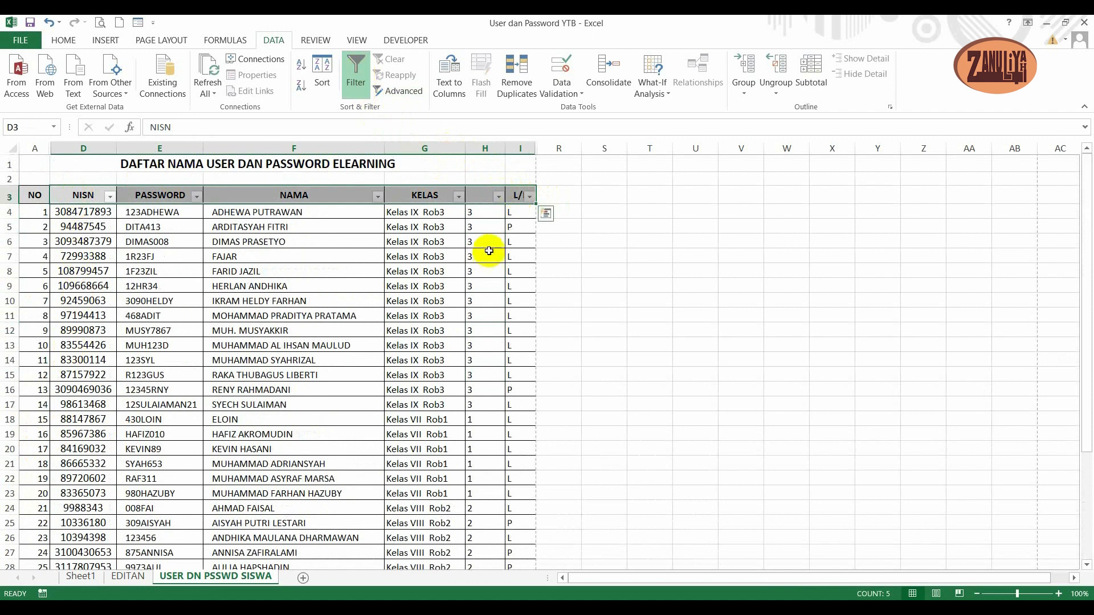
# - Sort the student rows by the class number in column H from A to Z, and check the resulting order
pyautogui.click(497, 196)
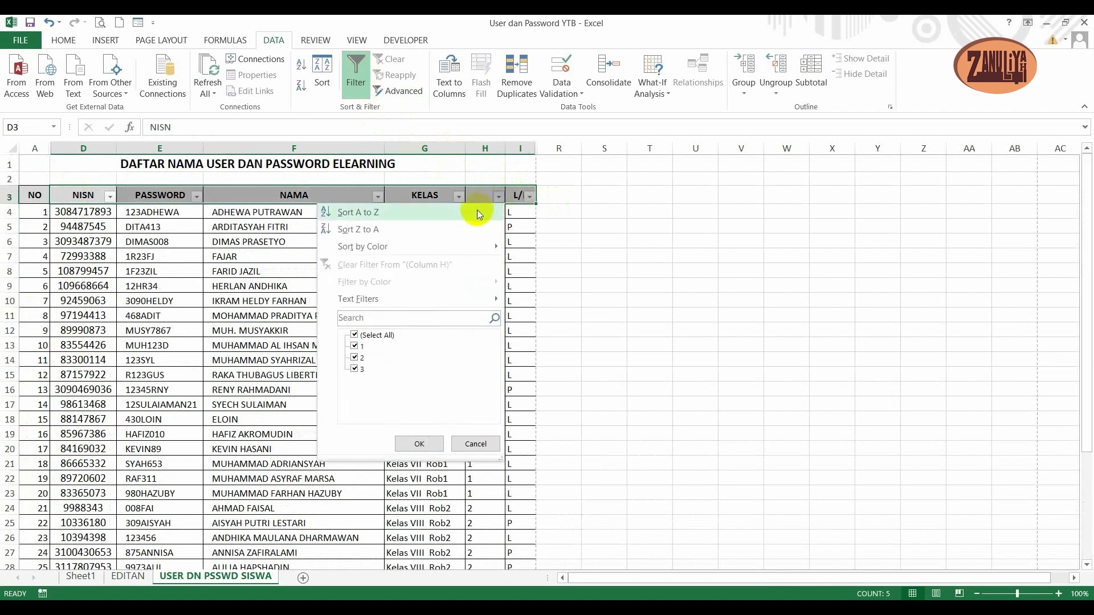
pyautogui.click(476, 212)
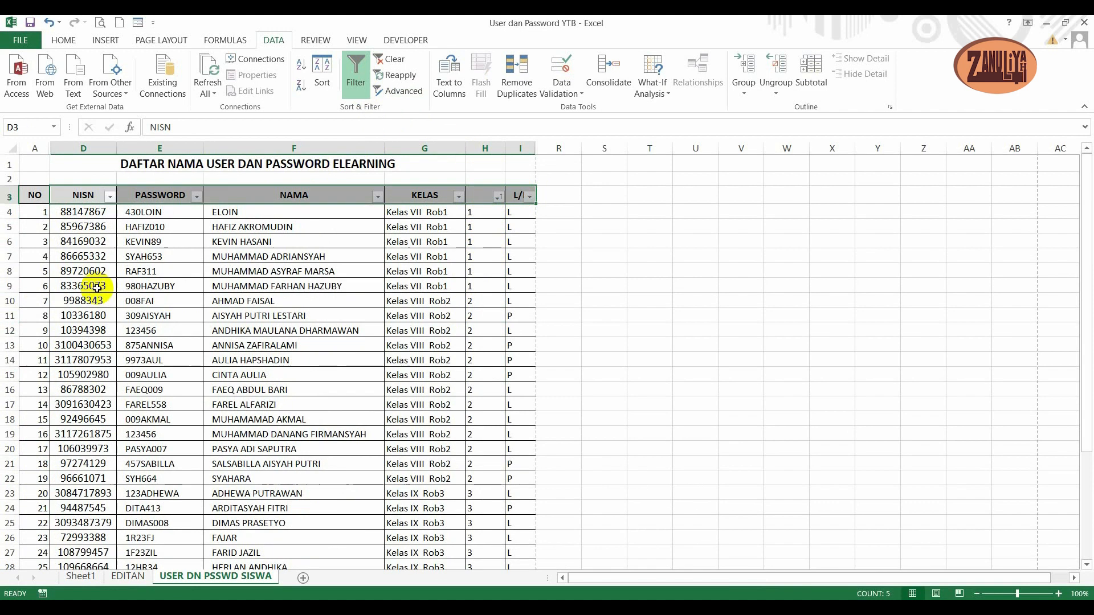
pyautogui.scroll(-5, 65, 420)
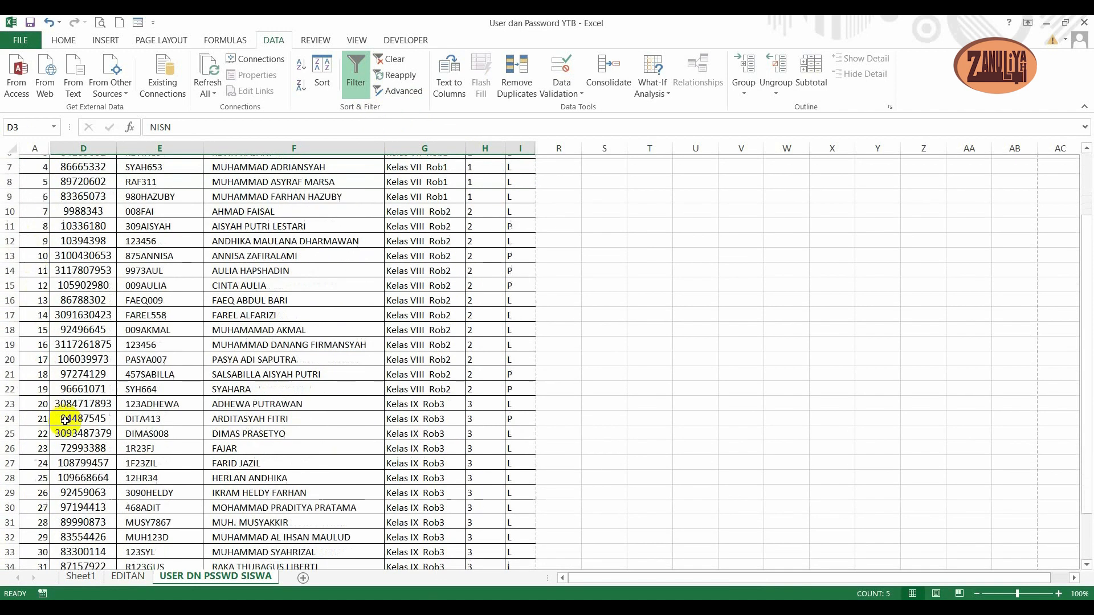
# - Insert a blank sheet row at row 10 to separate the Kelas VII students from the Kelas VIII students
pyautogui.scroll(5, 65, 425)
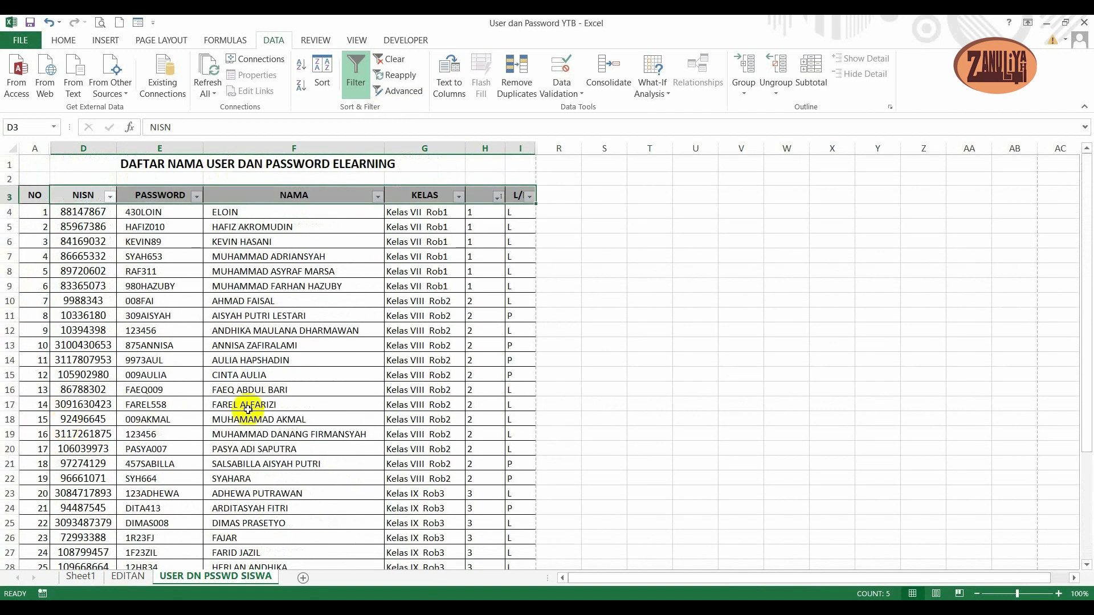
pyautogui.click(319, 270)
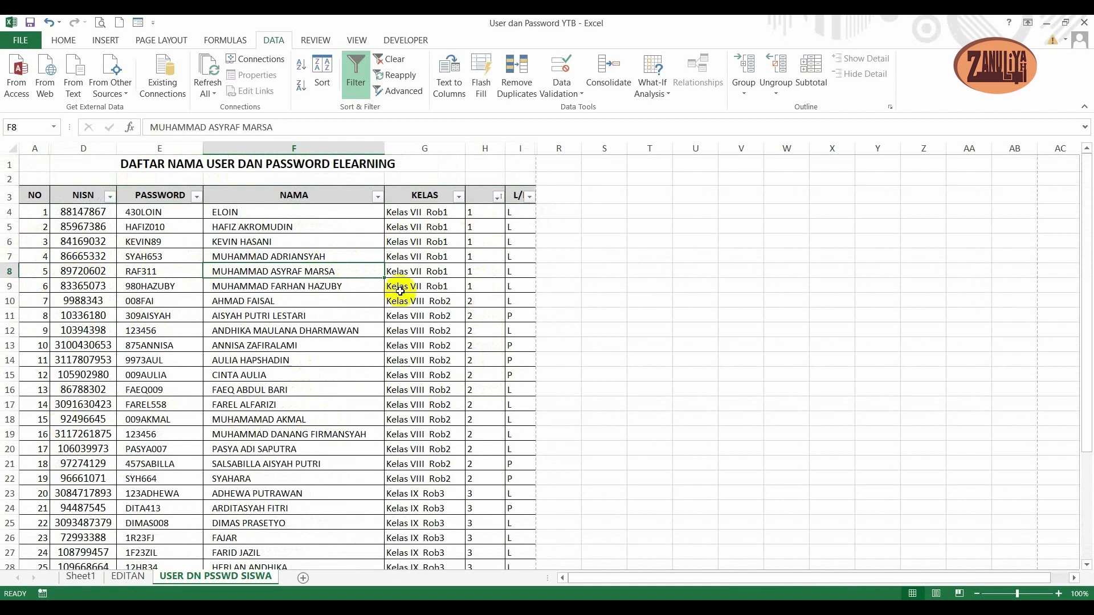
pyautogui.click(35, 297)
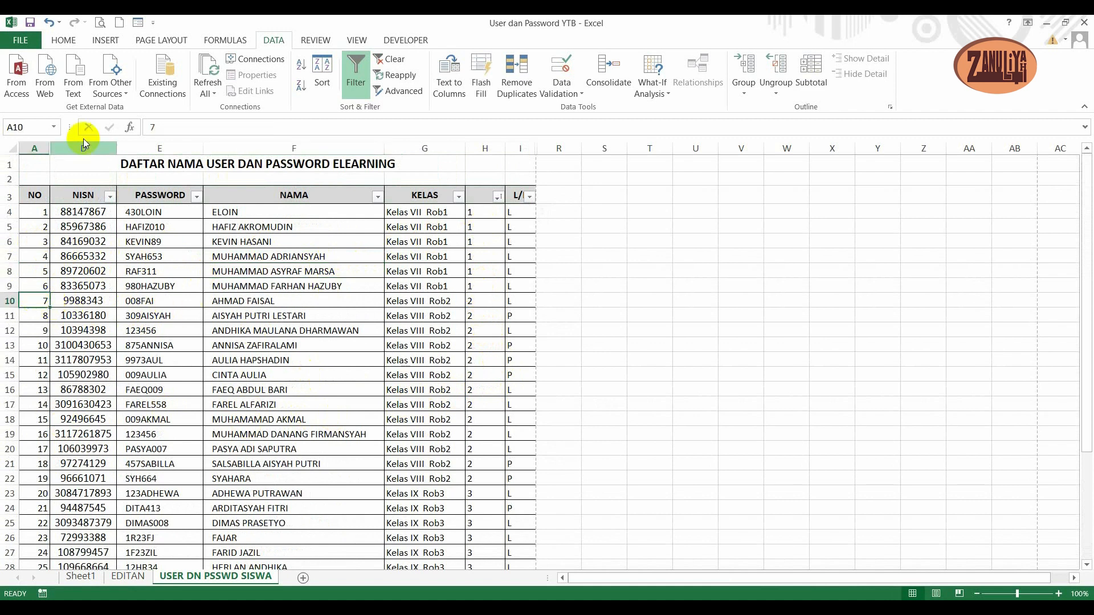
pyautogui.click(60, 48)
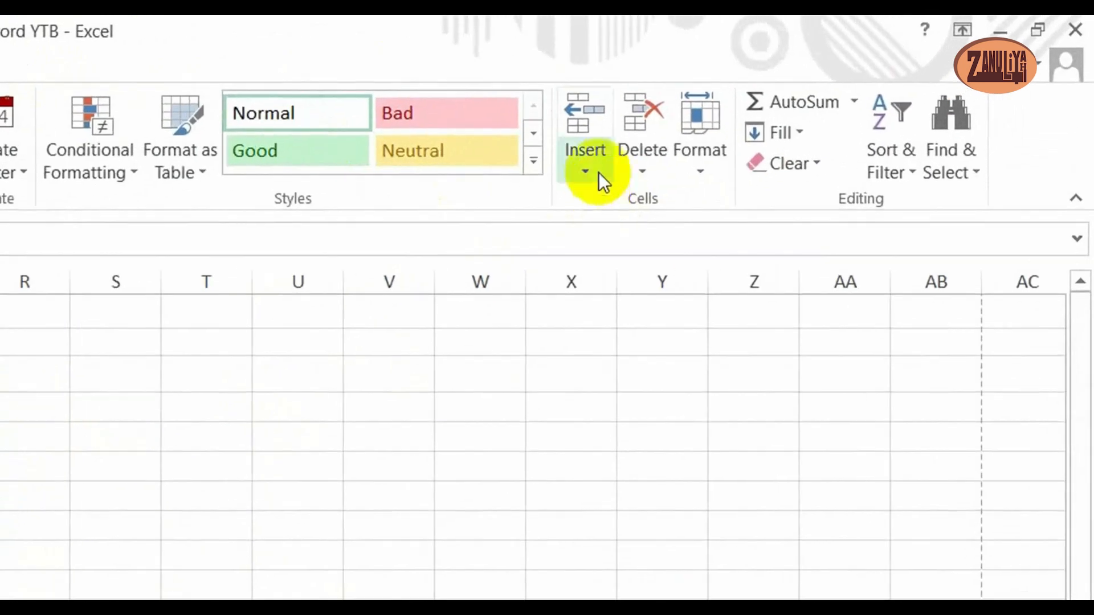
pyautogui.click(598, 172)
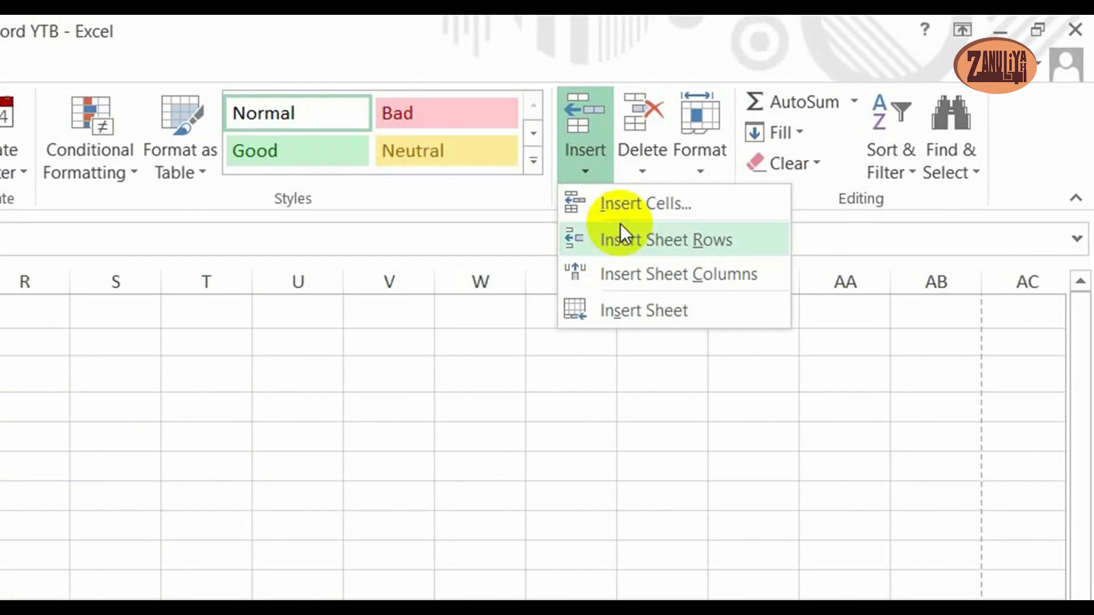
pyautogui.click(624, 238)
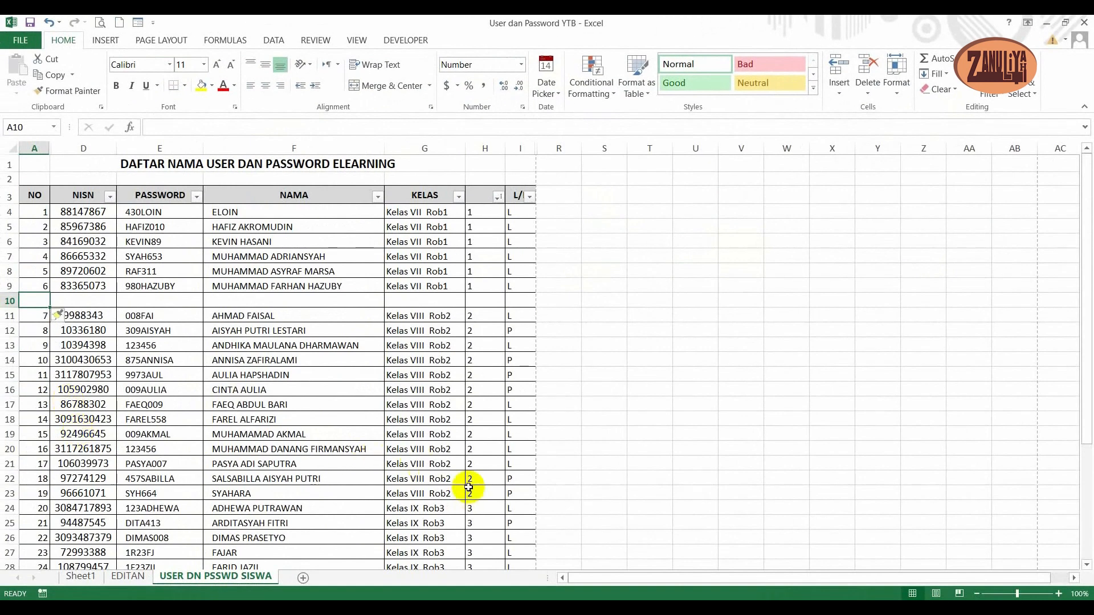
# - Insert a blank sheet row at row 24, between the Kelas VIII and Kelas IX students
pyautogui.click(456, 511)
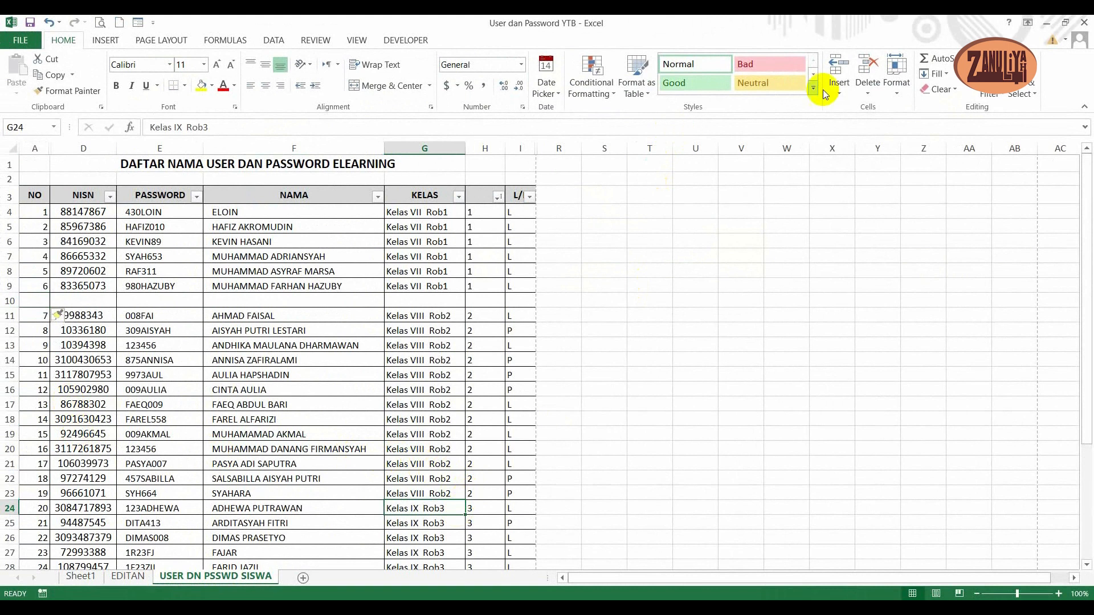
pyautogui.click(846, 98)
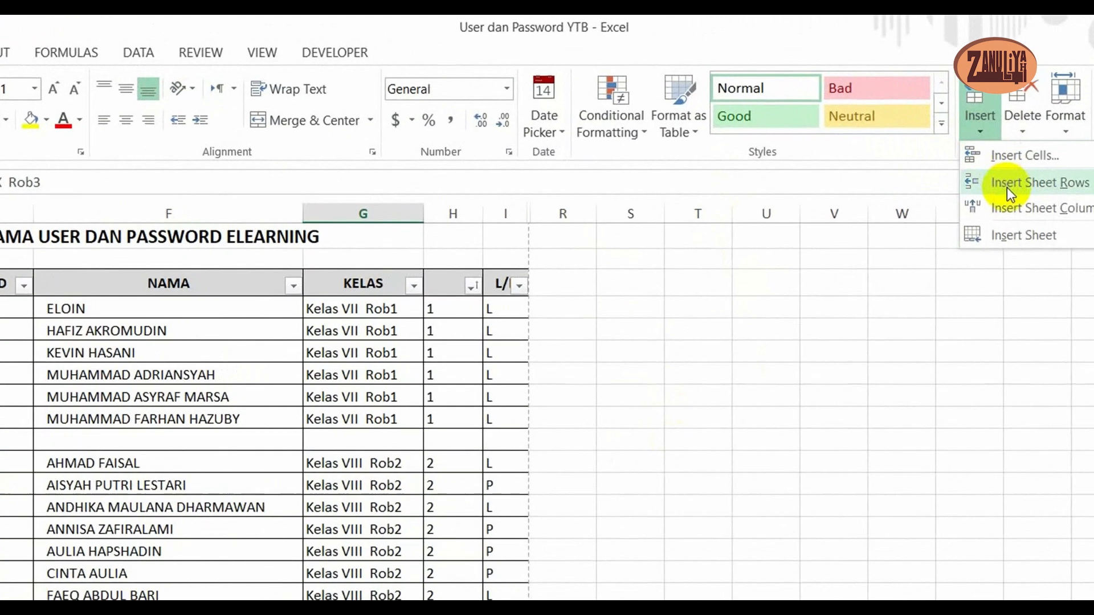
pyautogui.click(860, 127)
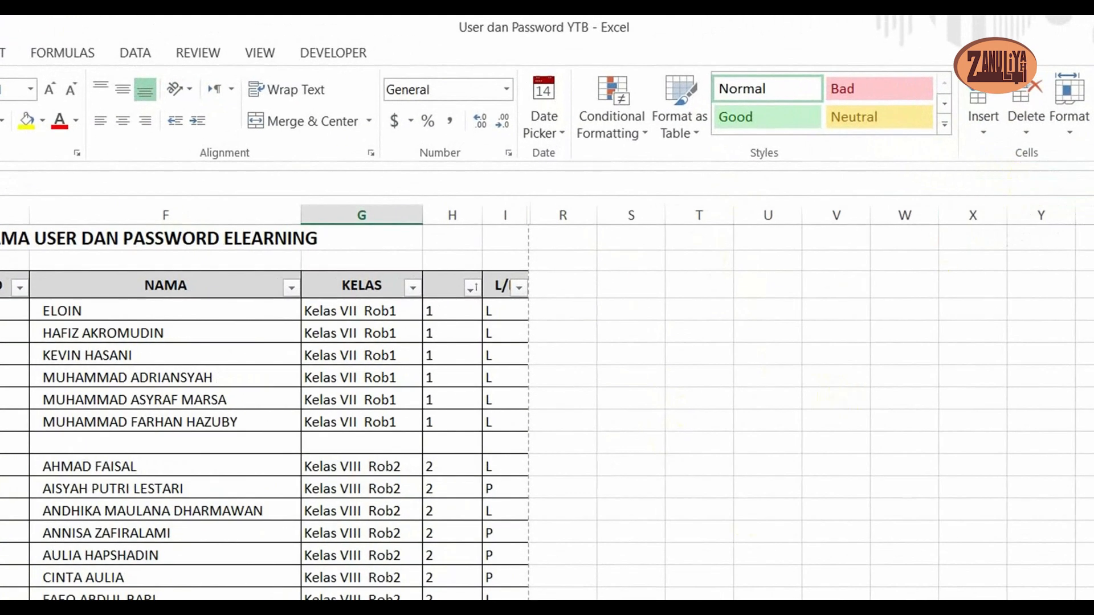
# - Set the row height of the two blank separator rows, 10 and 24, to 5
pyautogui.click(26, 308)
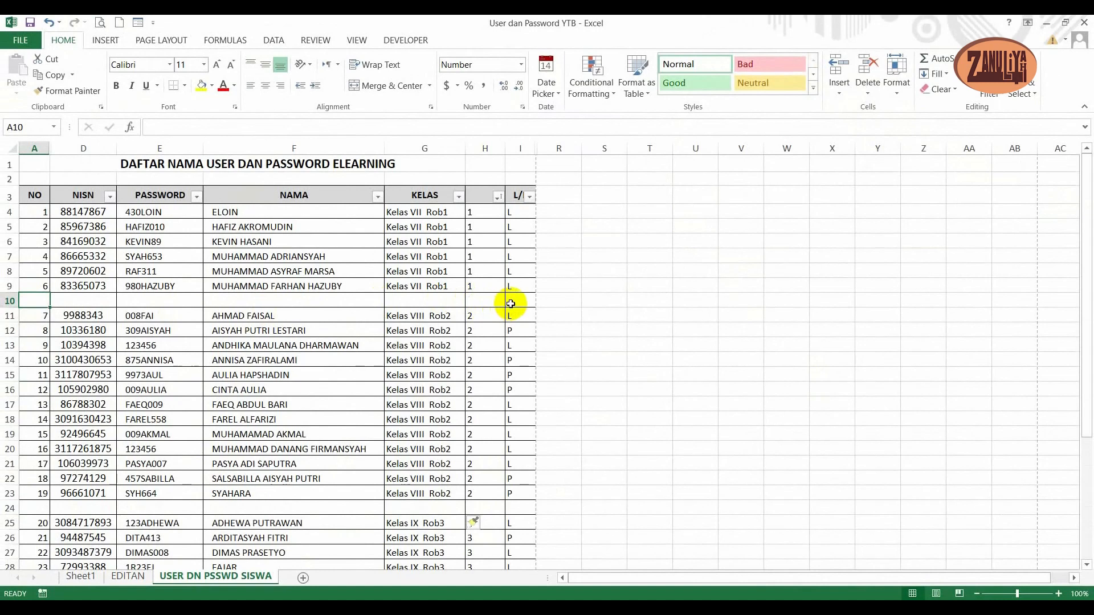
pyautogui.keyDown('shift'); pyautogui.click(510, 304); pyautogui.keyUp('shift')
pyautogui.keyDown('ctrl'); pyautogui.click(33, 508); pyautogui.keyUp('ctrl')
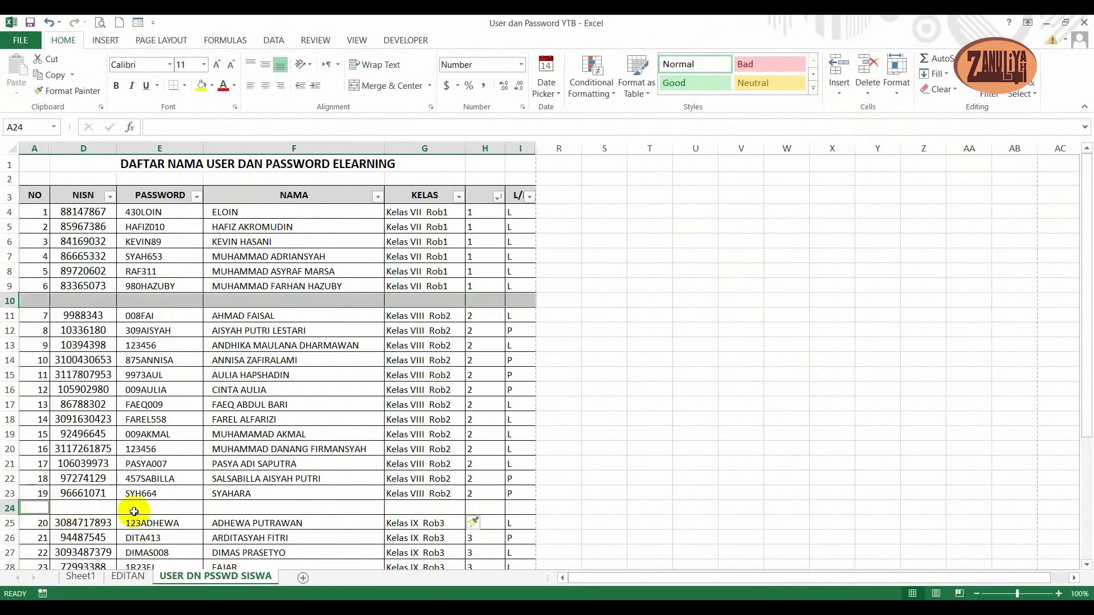
pyautogui.keyDown('shift'); pyautogui.click(514, 512); pyautogui.keyUp('shift')
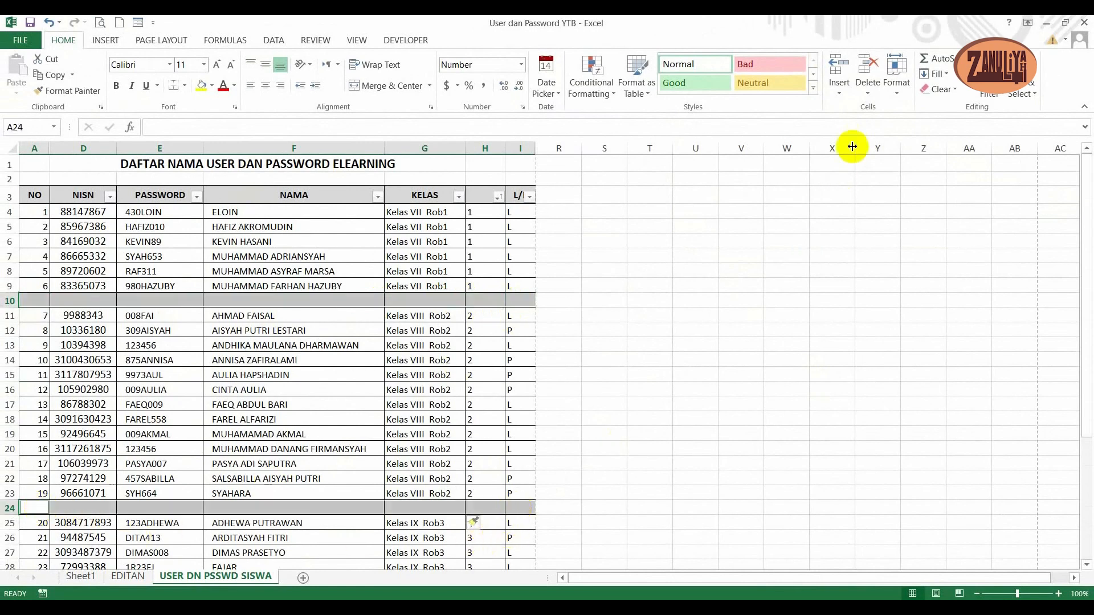
pyautogui.click(894, 94)
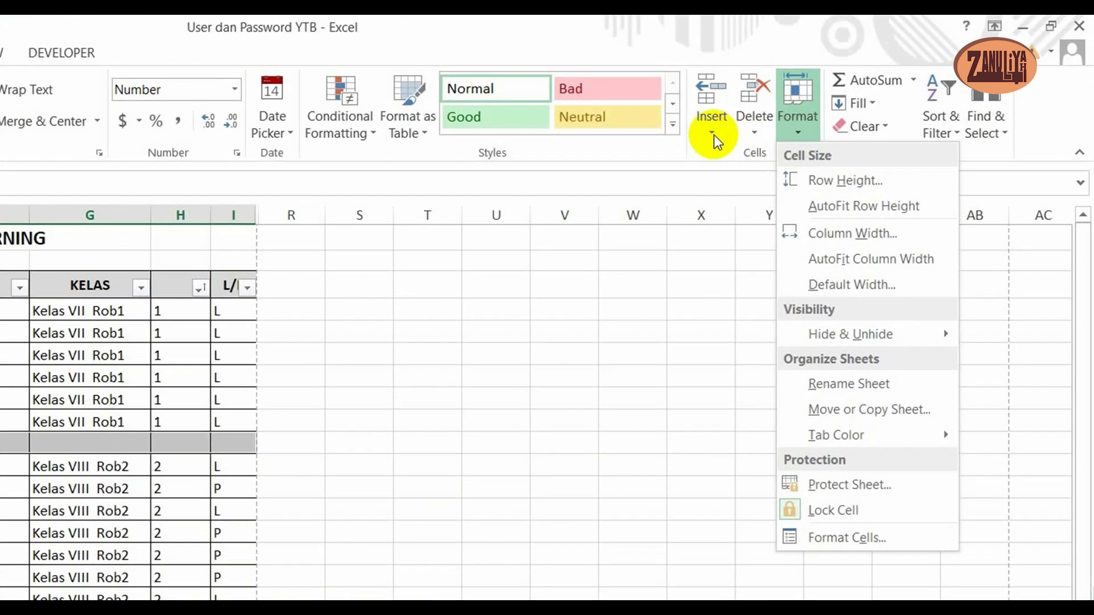
pyautogui.click(824, 182)
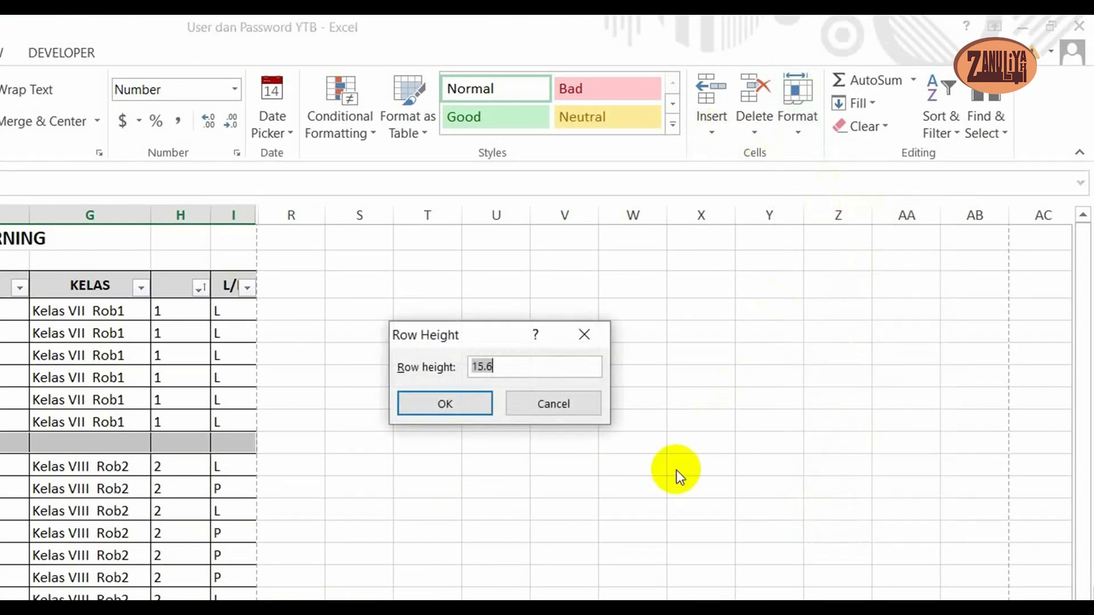
pyautogui.write('5')
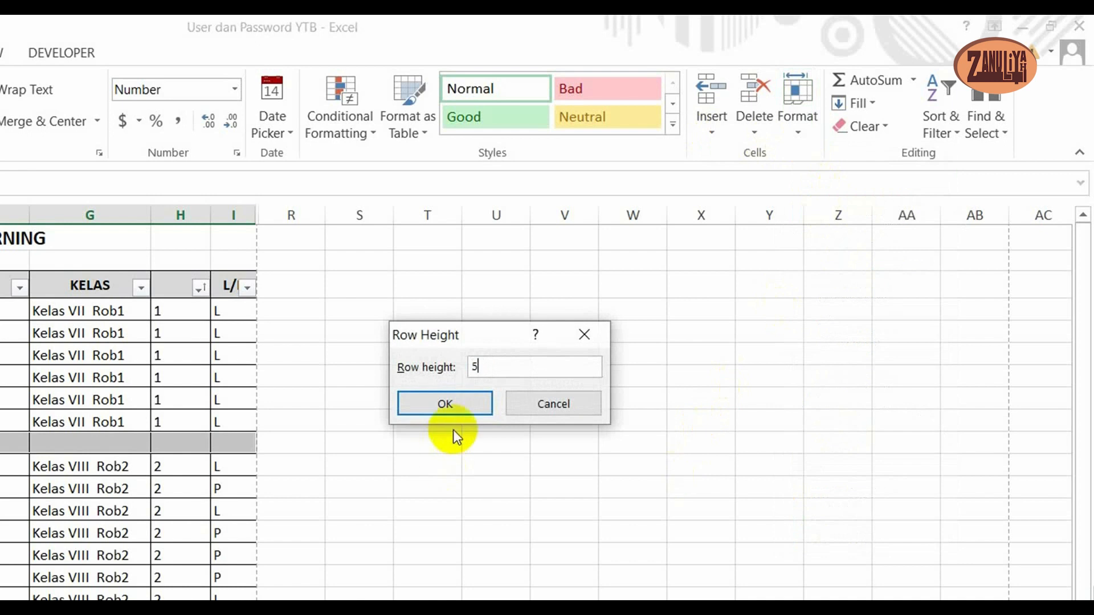
pyautogui.click(445, 403)
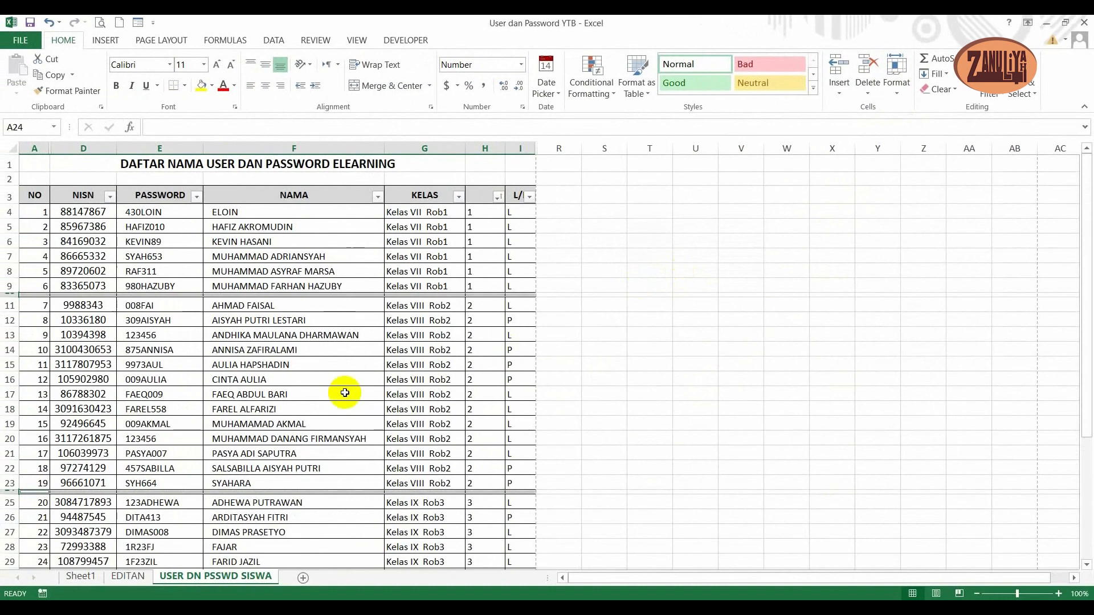
pyautogui.click(344, 393)
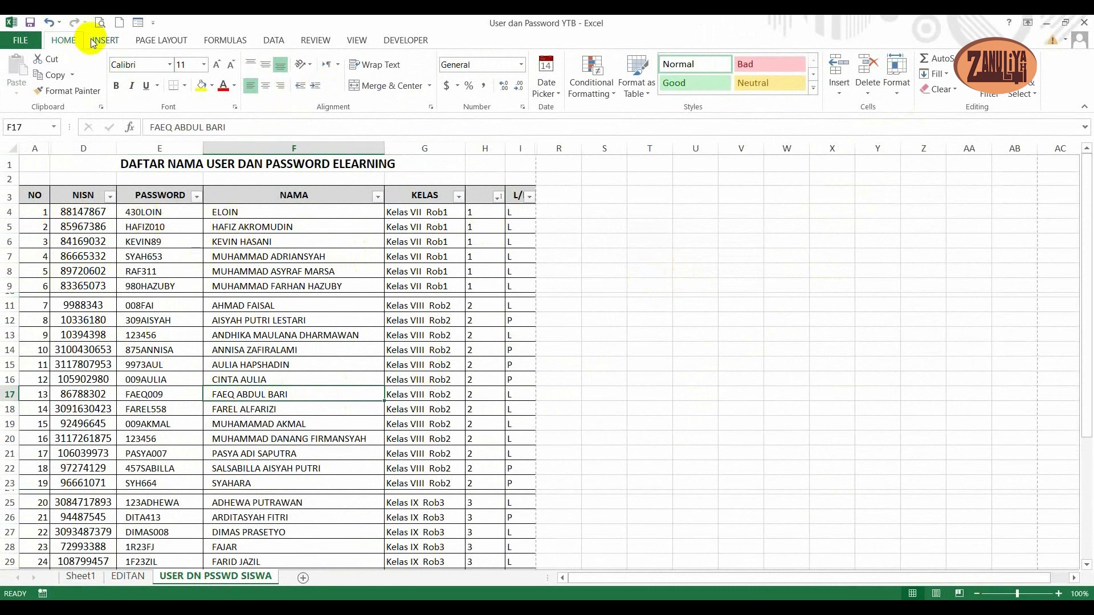
# - Hide helper column H, which holds the extracted class numbers
pyautogui.click(273, 40)
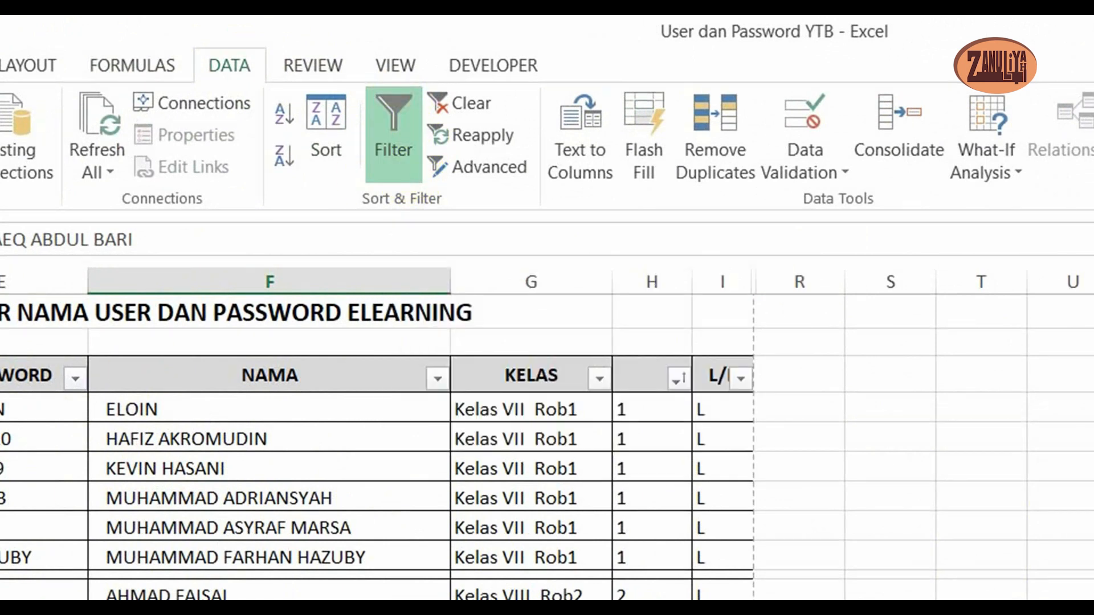
pyautogui.scroll(-3, 36, 408)
pyautogui.scroll(3, 102, 424)
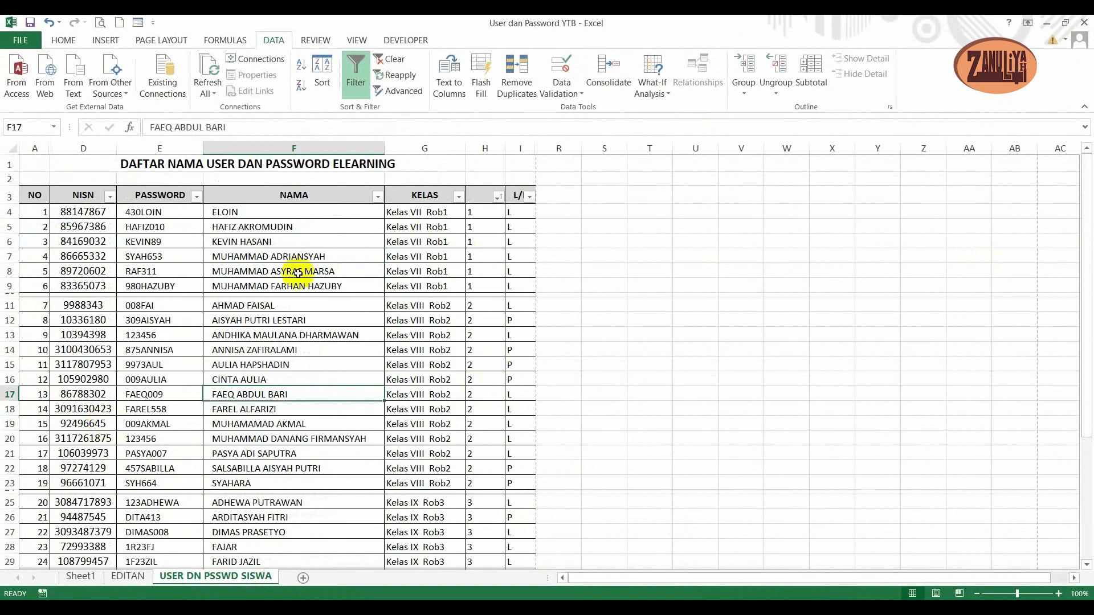
pyautogui.click(481, 194)
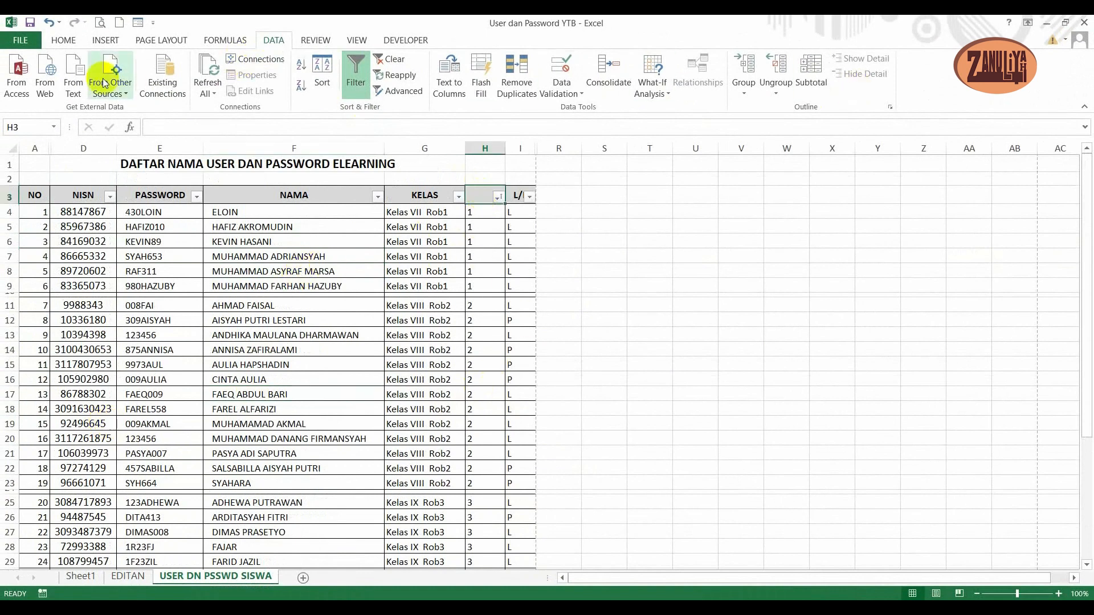
pyautogui.click(65, 44)
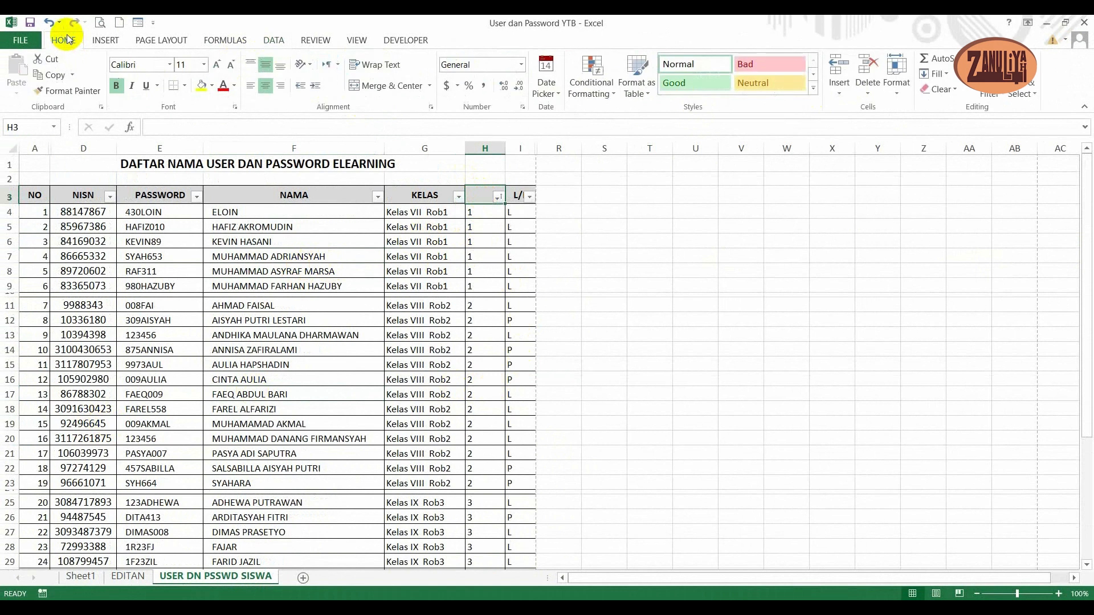
pyautogui.click(902, 95)
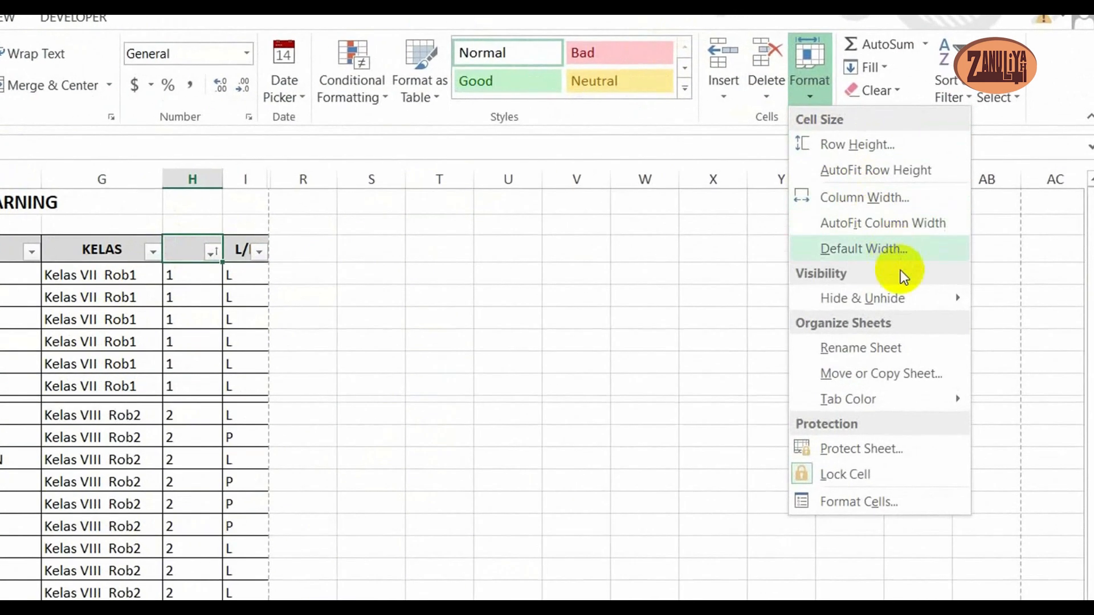
pyautogui.moveTo(902, 296)
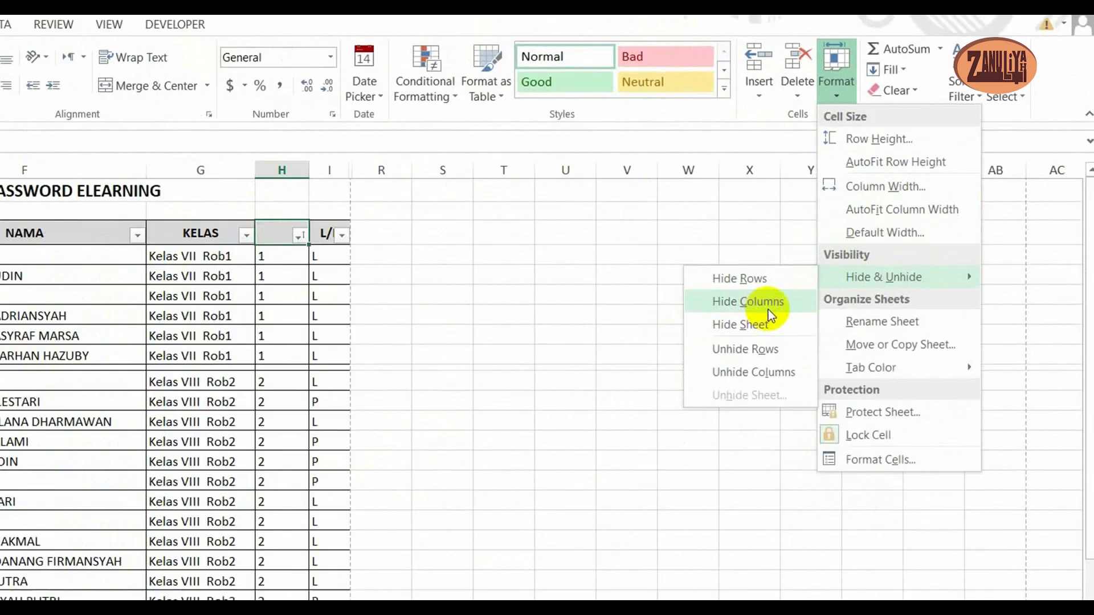
pyautogui.click(733, 331)
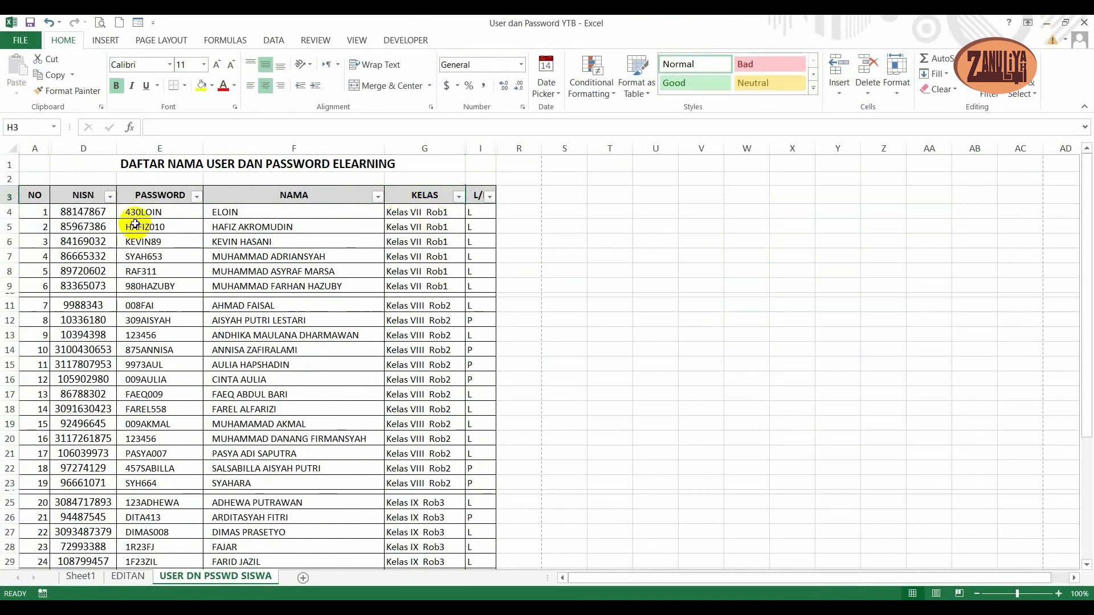
# - Turn off filtering for the header cells from NISN to L/P in row 3
pyautogui.click(88, 195)
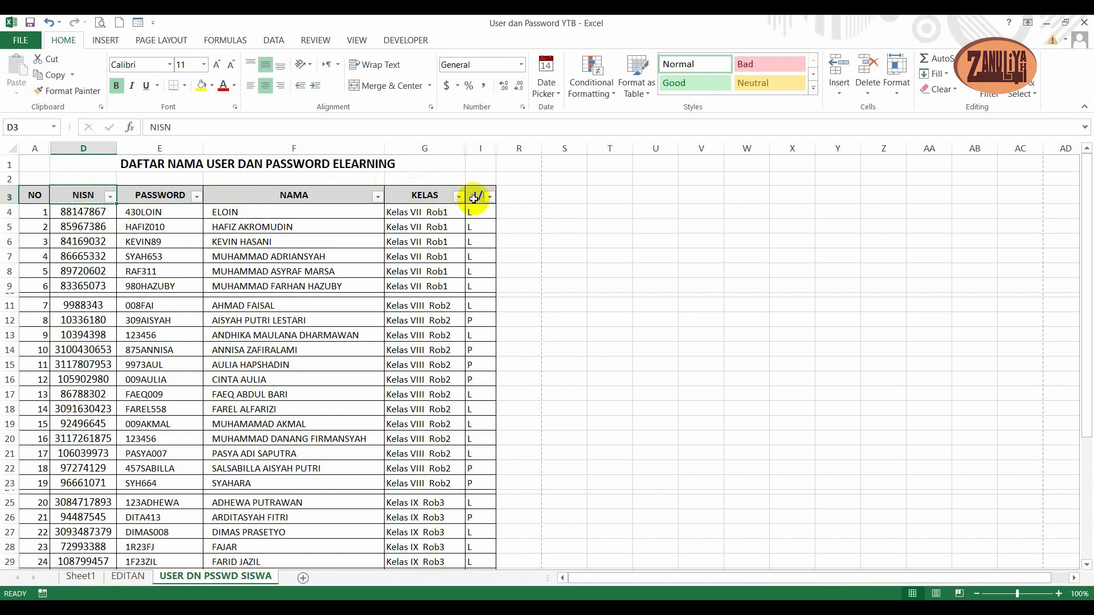
pyautogui.click(101, 242)
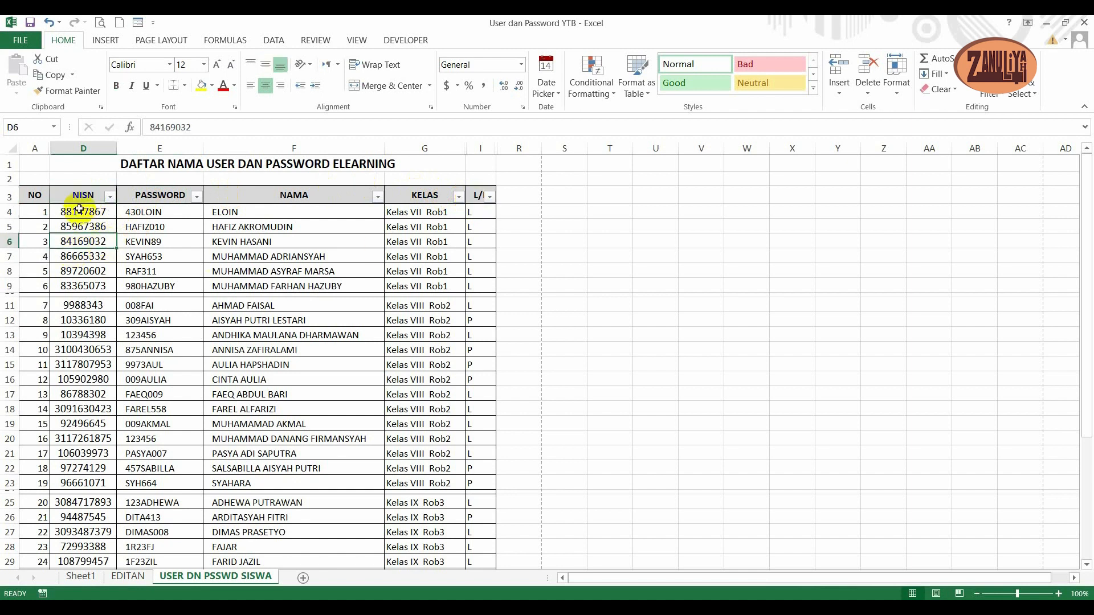
pyautogui.click(75, 195)
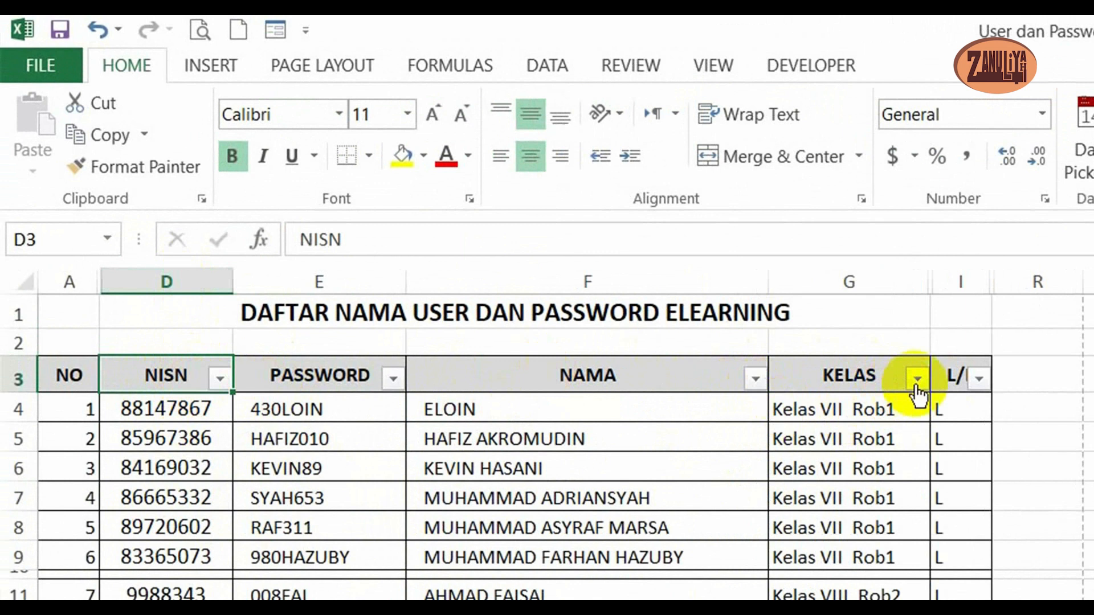
pyautogui.keyDown('shift'); pyautogui.click(950, 376); pyautogui.keyUp('shift')
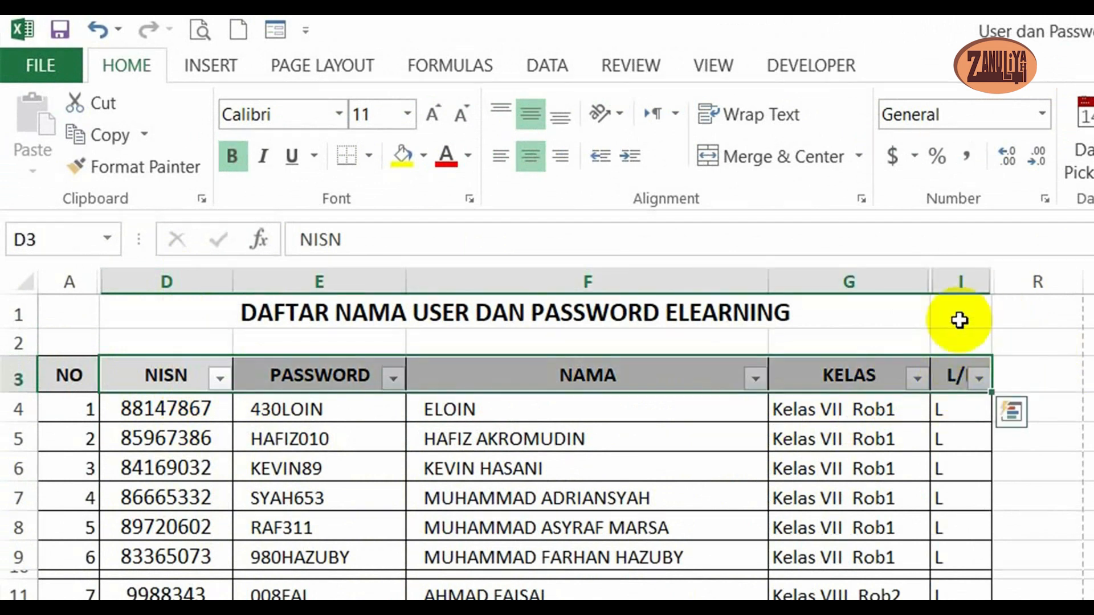
pyautogui.click(546, 61)
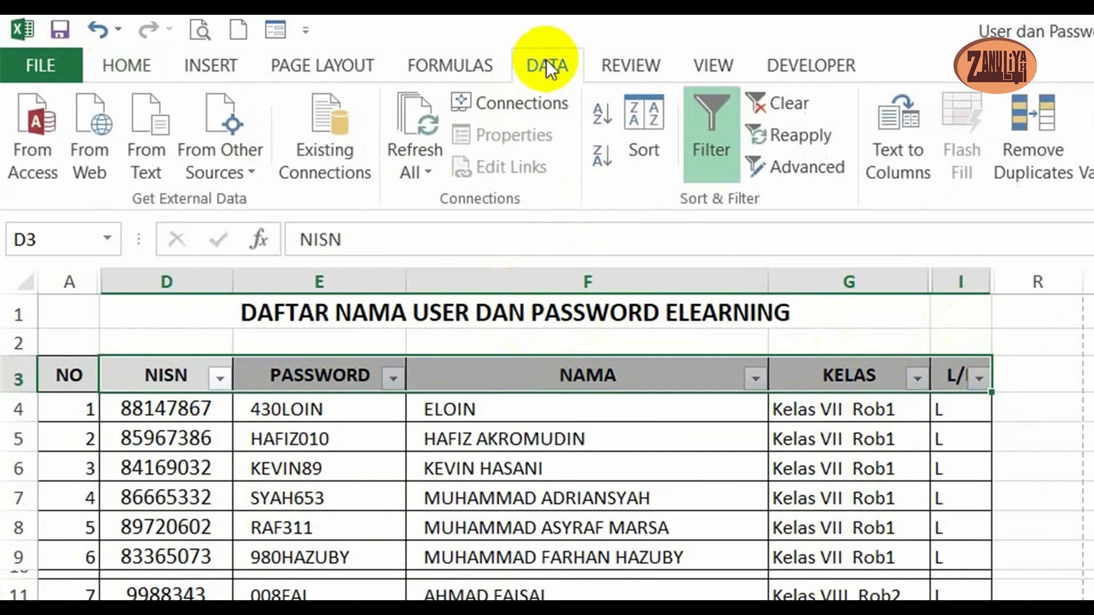
pyautogui.click(711, 107)
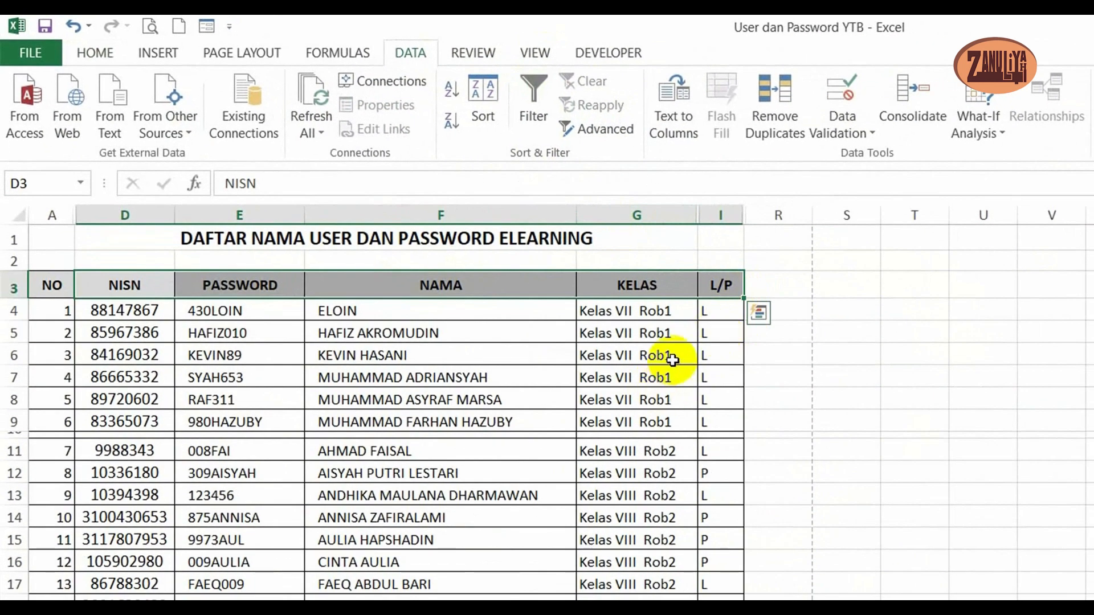
pyautogui.click(672, 358)
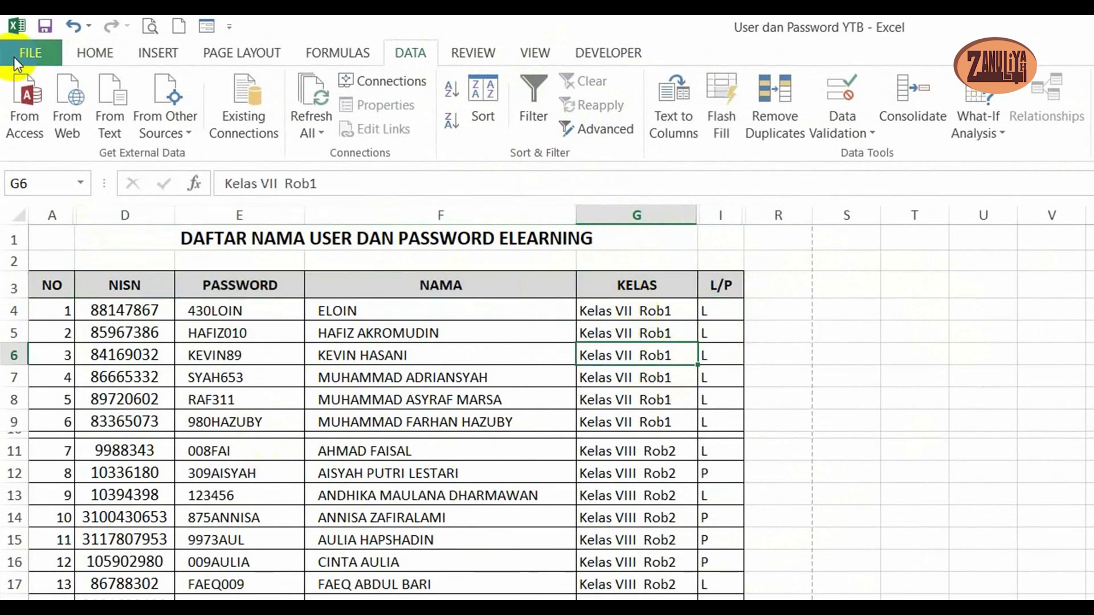
pyautogui.click(93, 52)
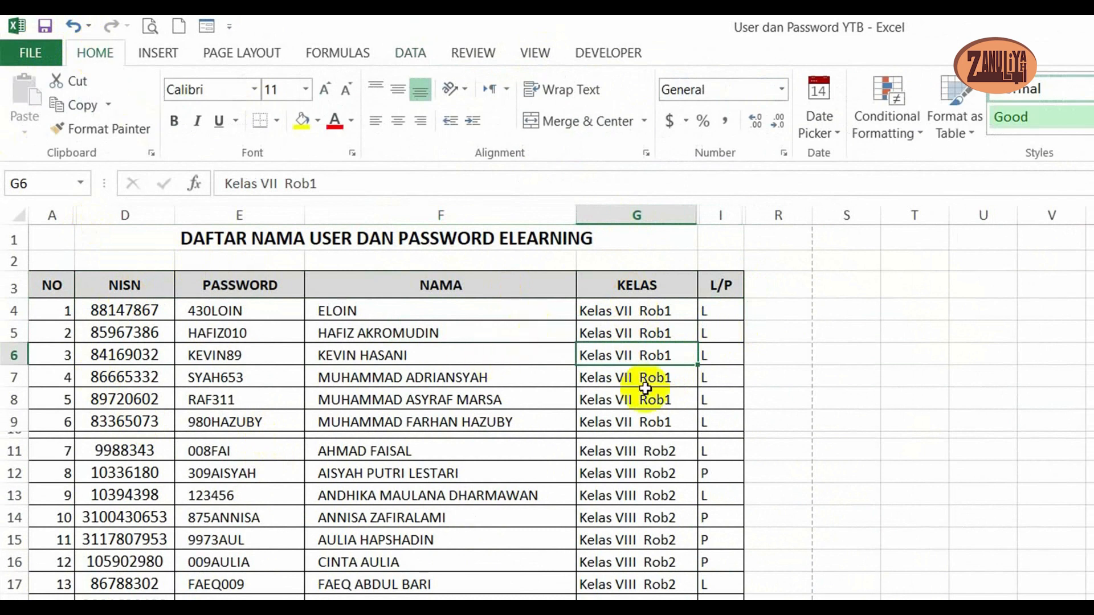